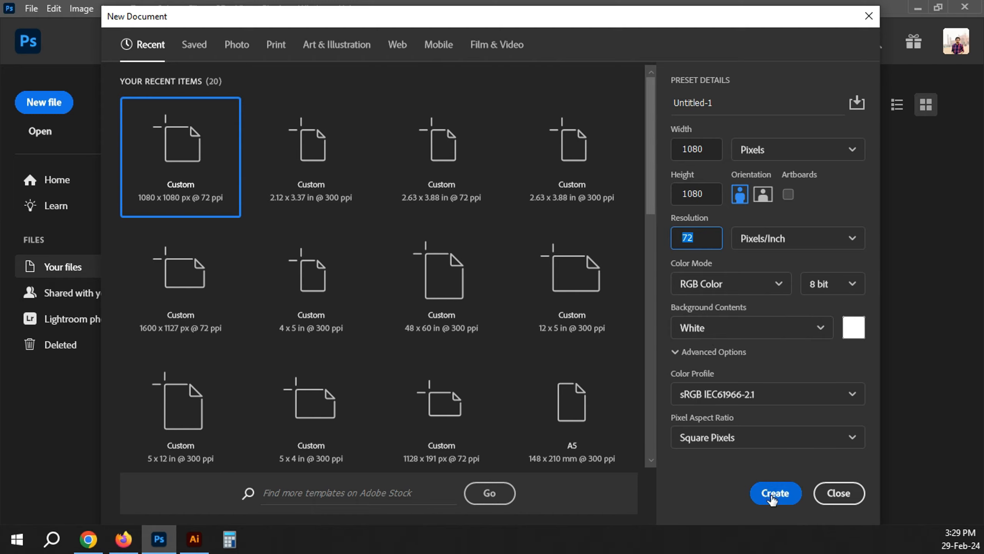
Create a new 1080 × 1080 px RGB document at 72 pixels/inch with a white background
{"action": "left_click", "coordinate": [775, 493]}
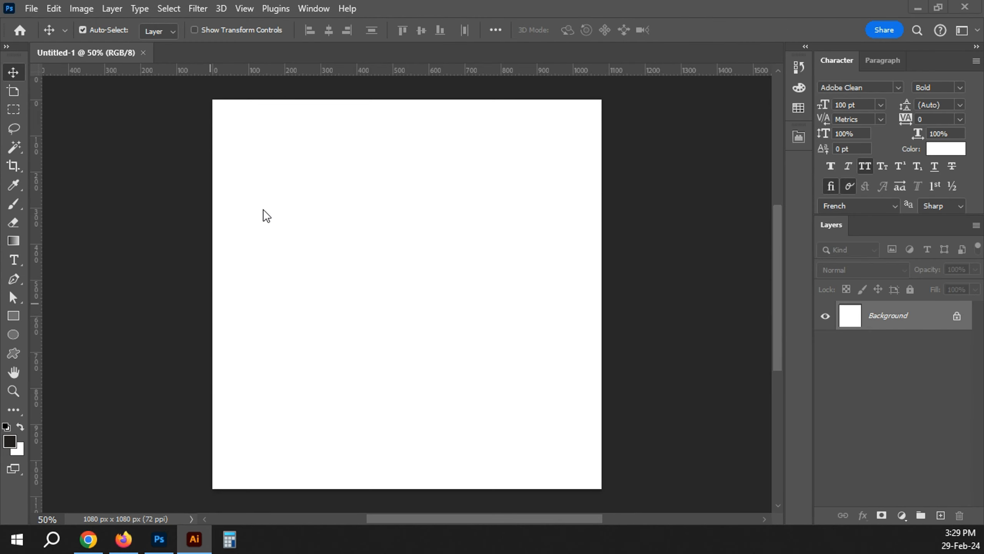
{"action": "scroll", "coordinate": [259, 158], "scroll_direction": "up", "scroll_amount": 2}
{"action": "left_click_drag", "start_coordinate": [260, 158], "coordinate": [225, 279]}
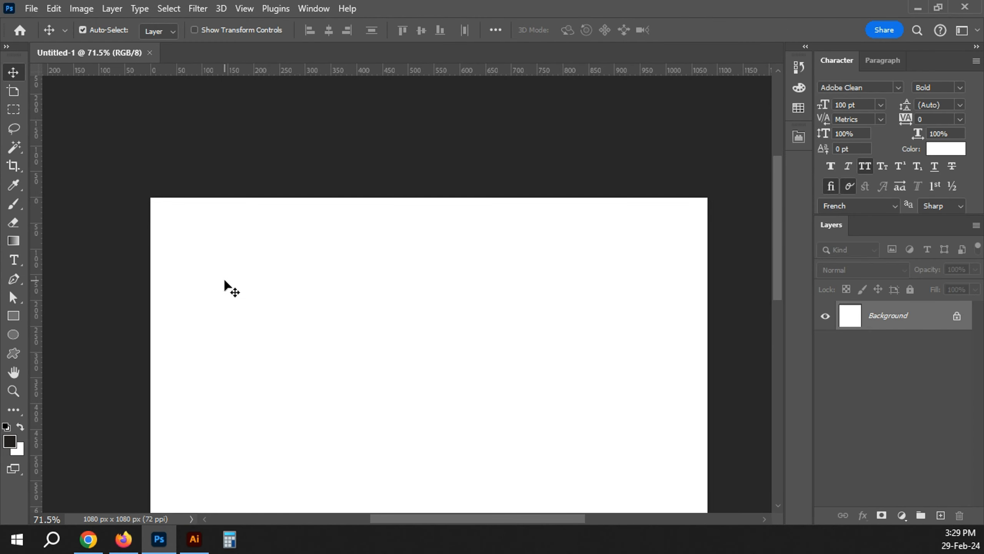
Place a line of placeholder text near the canvas's upper-left corner with the font size set to 30 pt
{"action": "key", "text": "t"}
{"action": "left_click", "coordinate": [225, 280]}
{"action": "left_click", "coordinate": [848, 105]}
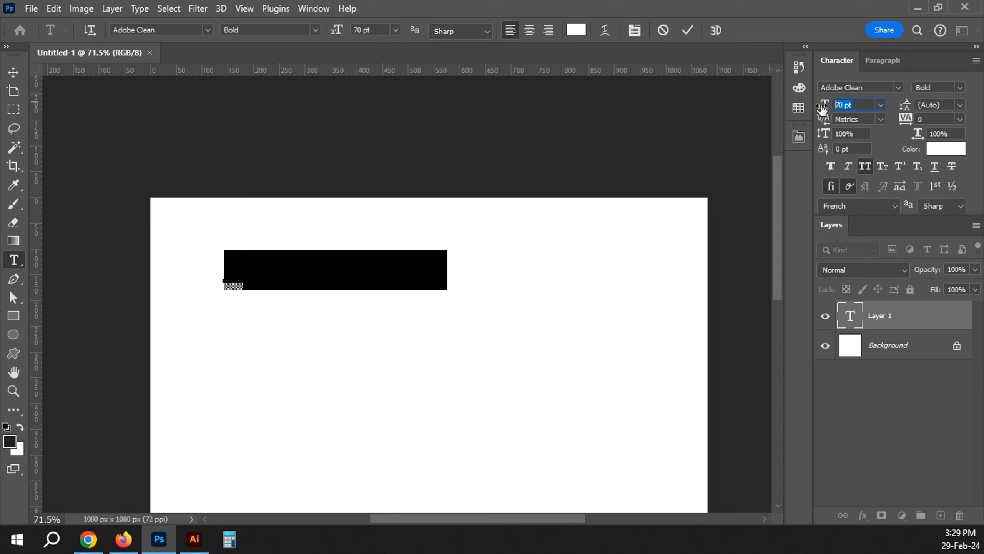
{"action": "type", "text": "30"}
{"action": "key", "text": "Return"}
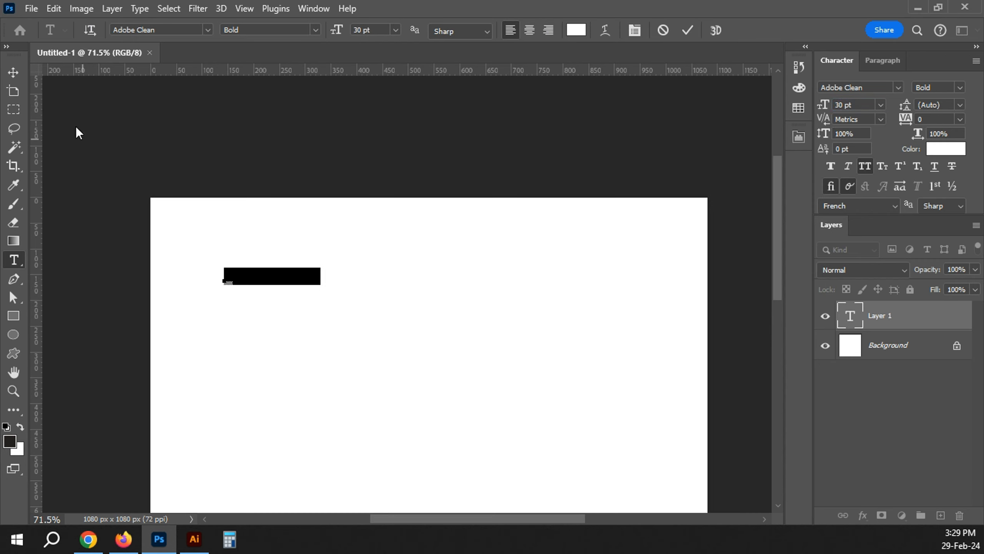
{"action": "left_click", "coordinate": [14, 73]}
Change the text colour to dark grey 282828, sampled from the area around the canvas
{"action": "left_click", "coordinate": [947, 148]}
{"action": "left_click", "coordinate": [424, 149]}
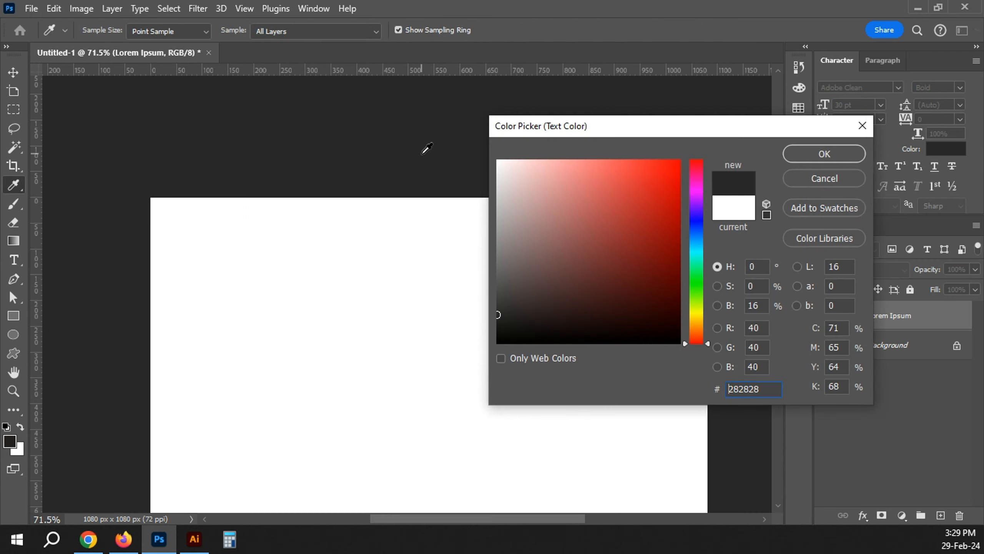
{"action": "key", "text": "Return"}
Replace the placeholder text with "YOUR LOGO"
{"action": "double_click", "coordinate": [290, 275]}
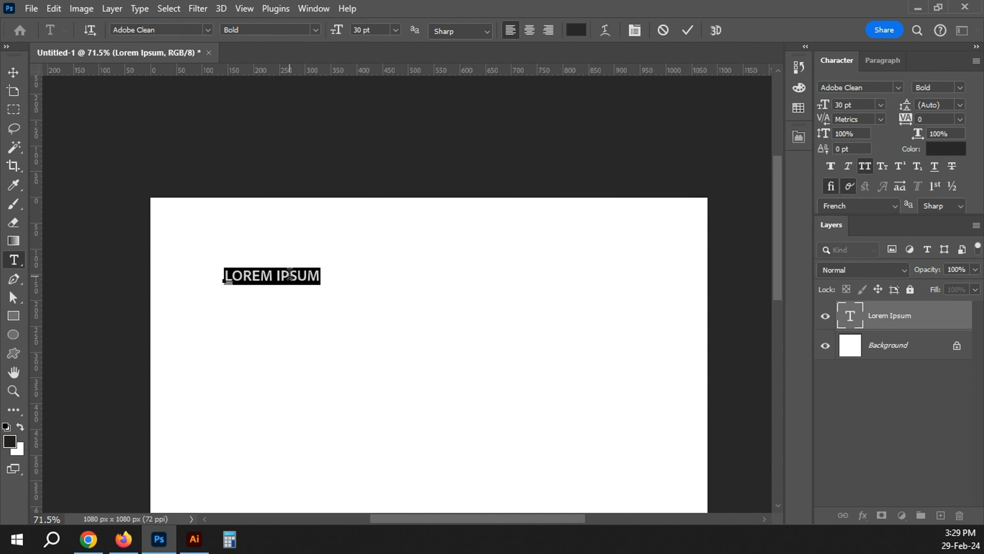
{"action": "type", "text": "YOUR LOGO"}
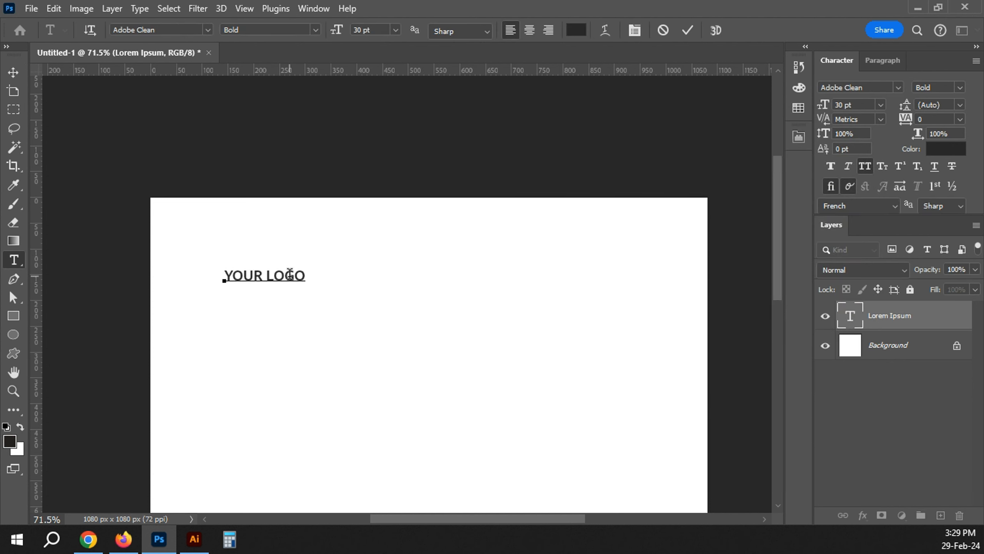
{"action": "key", "text": "ctrl+Return"}
{"action": "key", "text": "v"}
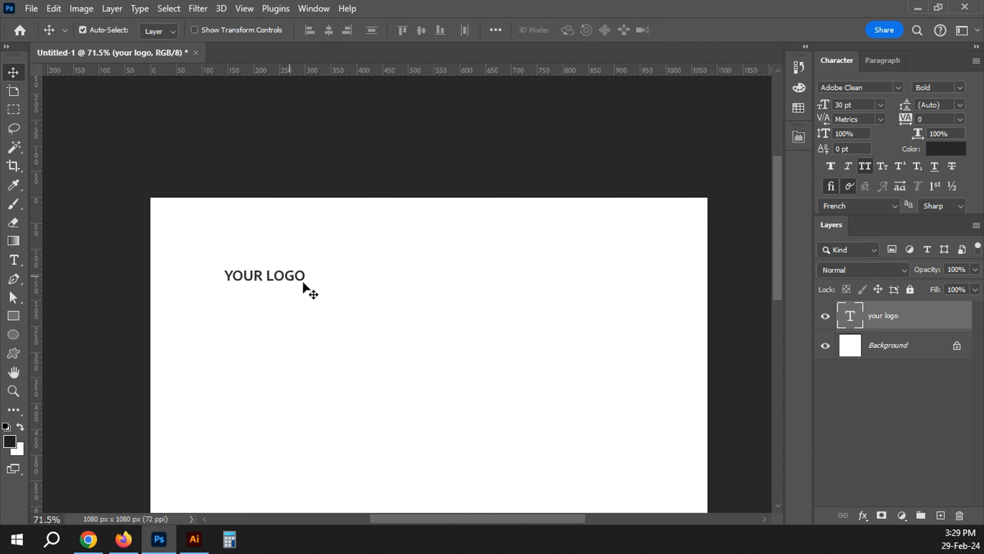
Align the logo text to the canvas's upper-left corner and inset it about 60 px from both edges
{"action": "left_click", "coordinate": [311, 30]}
{"action": "left_click", "coordinate": [398, 28]}
{"action": "key", "text": "shift+Down"}
{"action": "key", "text": "shift+Down"}
{"action": "key", "text": "shift+Down"}
{"action": "key", "text": "shift+Down"}
{"action": "key", "text": "shift+Down"}
{"action": "key", "text": "shift+Down"}
{"action": "key", "text": "shift+Down"}
{"action": "key", "text": "shift+Down"}
{"action": "key", "text": "shift+Down"}
{"action": "key", "text": "shift+Down"}
{"action": "key", "text": "shift+Down"}
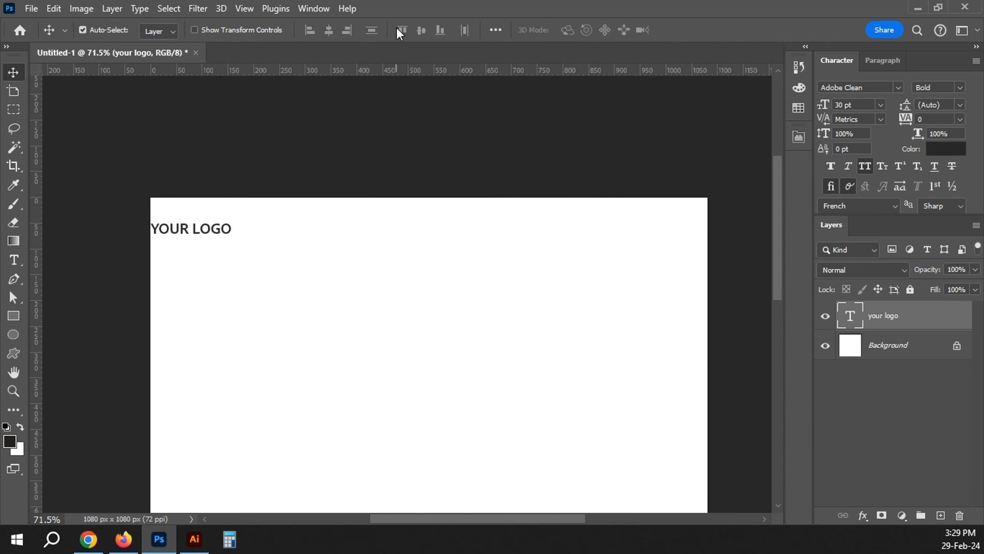
{"action": "key", "text": "shift+Right"}
{"action": "key", "text": "shift+Right"}
{"action": "key", "text": "shift+Right"}
{"action": "key", "text": "shift+Right"}
{"action": "key", "text": "shift+Right"}
{"action": "key", "text": "shift+Right"}
{"action": "key", "text": "shift+Right"}
{"action": "key", "text": "shift+Right"}
{"action": "key", "text": "shift+Right"}
{"action": "key", "text": "shift+Right"}
{"action": "key", "text": "shift+Right"}
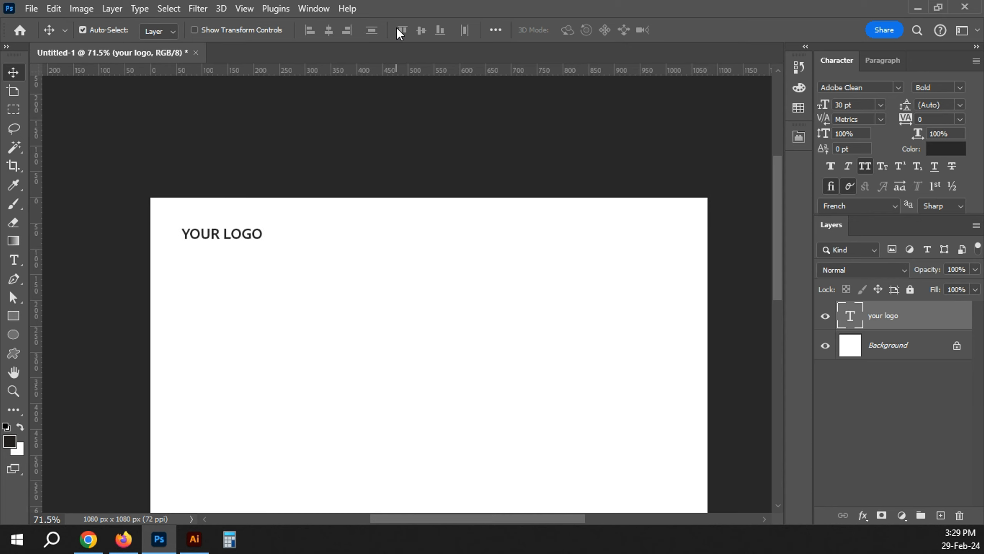
{"action": "left_click", "coordinate": [335, 145]}
Duplicate the logo text below the original and change the copy to "BEST MEDICAL SERVICE" on three lines
{"action": "left_click_drag", "start_coordinate": [335, 191], "coordinate": [375, 136]}
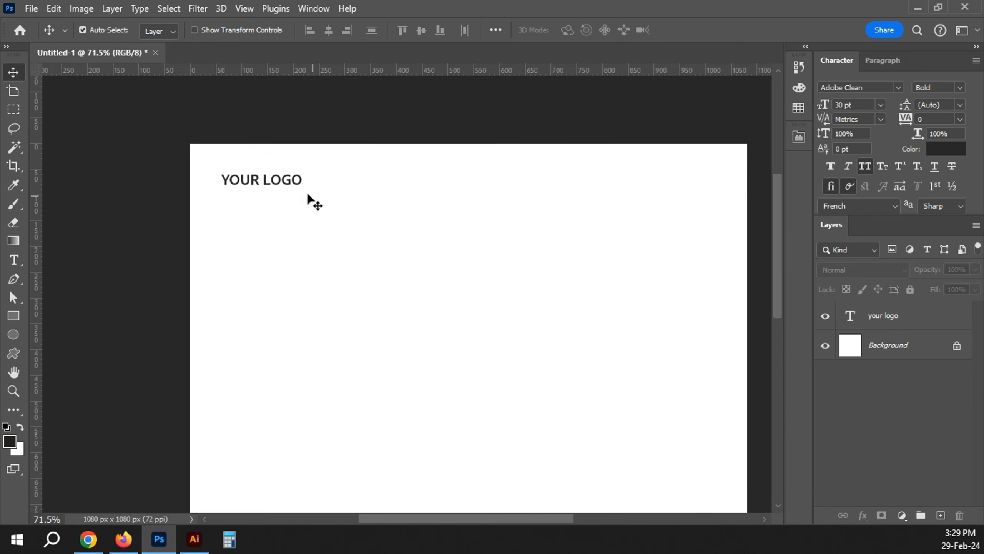
{"action": "left_click_drag", "start_coordinate": [273, 181], "coordinate": [276, 242]}
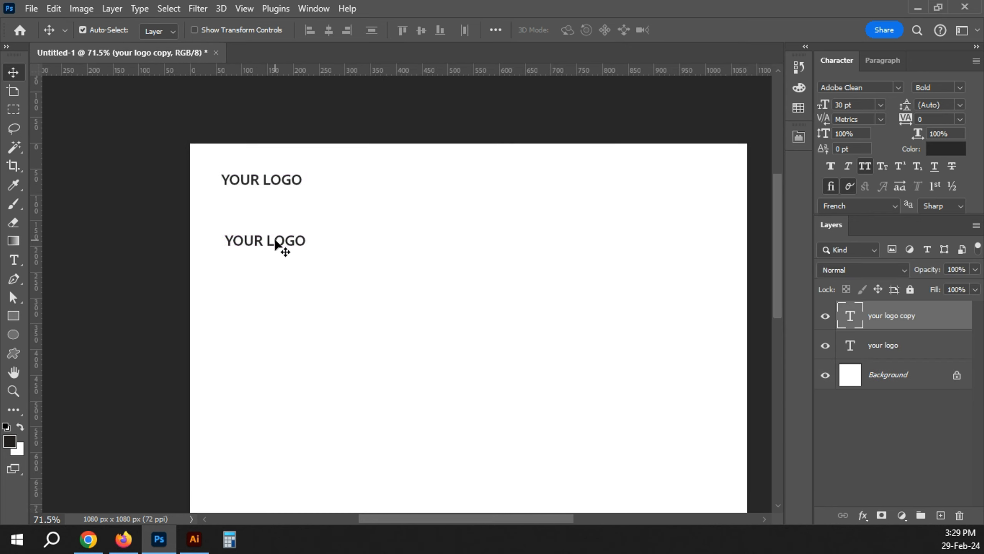
{"action": "double_click", "coordinate": [275, 241]}
{"action": "type", "text": "BEST"}
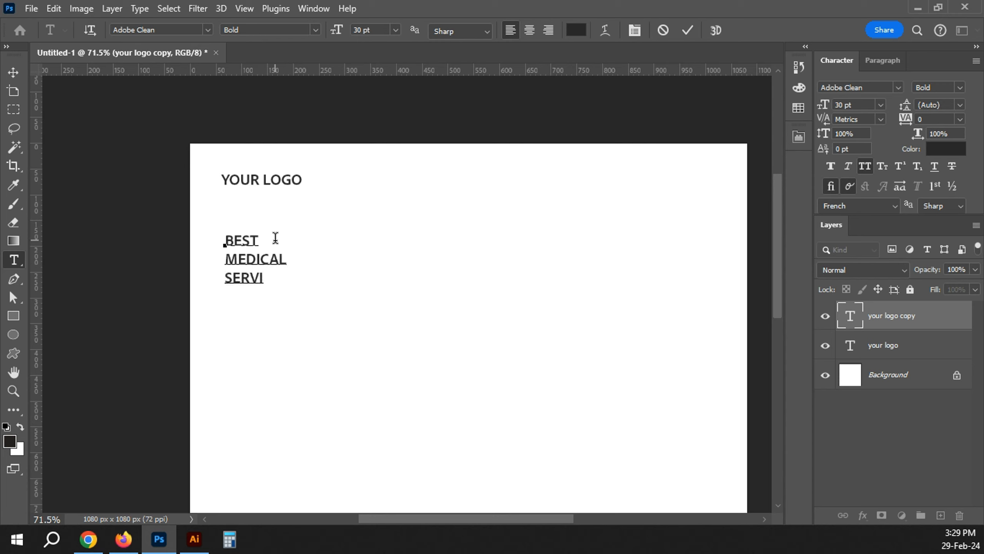
{"action": "left_click", "coordinate": [13, 72]}
Scale the "BEST MEDICAL SERVICE" headline up proportionally to about 274%
{"action": "key", "text": "ctrl+t"}
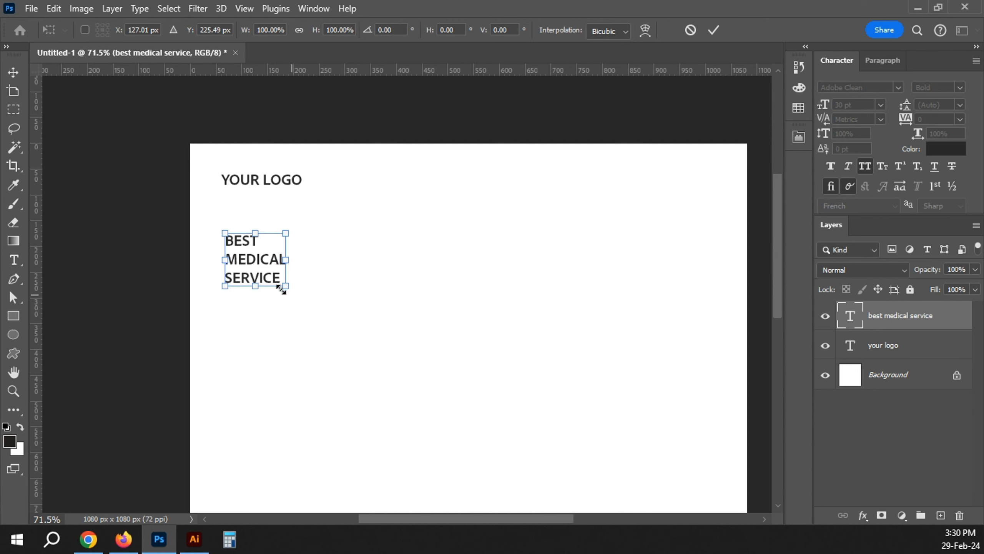
{"action": "left_click_drag", "start_coordinate": [287, 288], "coordinate": [389, 388]}
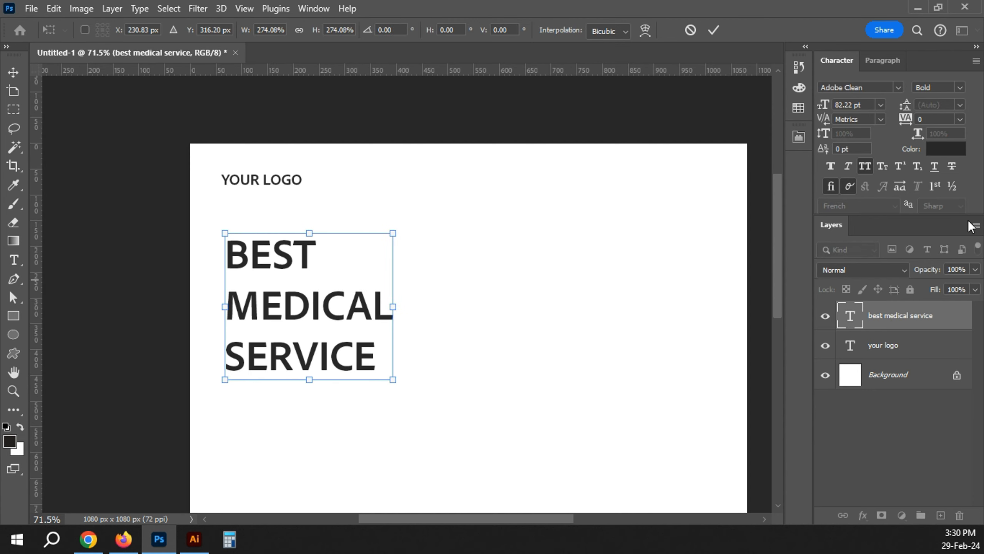
{"action": "key", "text": "Return"}
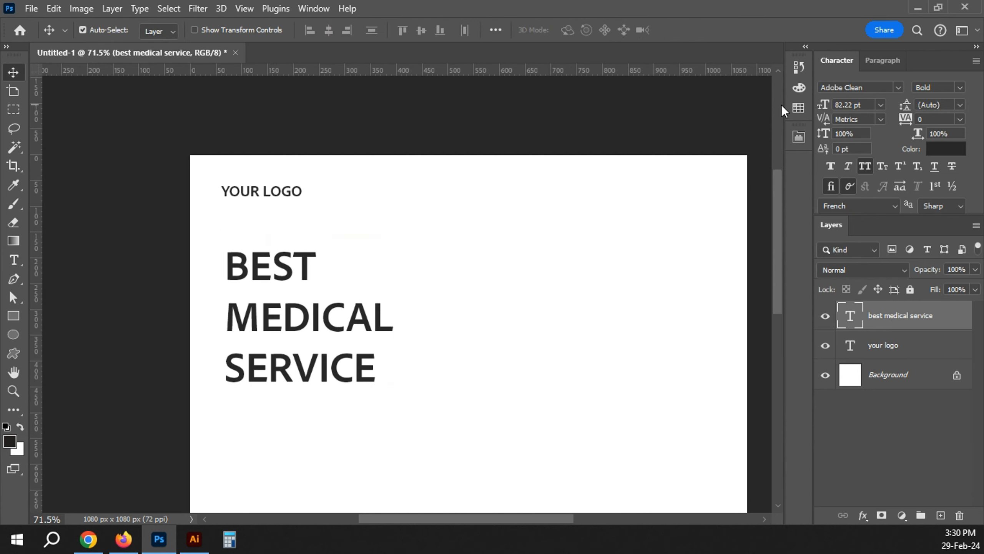
Set the headline's leading and font size to 80 pt each, with the Bold font style
{"action": "type", "text": "80"}
{"action": "key", "text": "Return"}
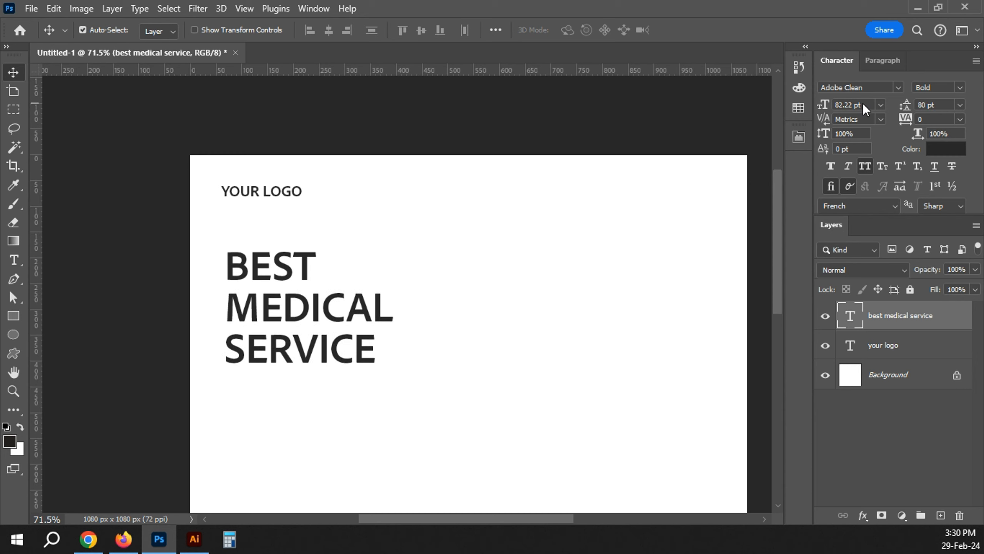
{"action": "left_click", "coordinate": [863, 103]}
{"action": "type", "text": "80"}
{"action": "key", "text": "Return"}
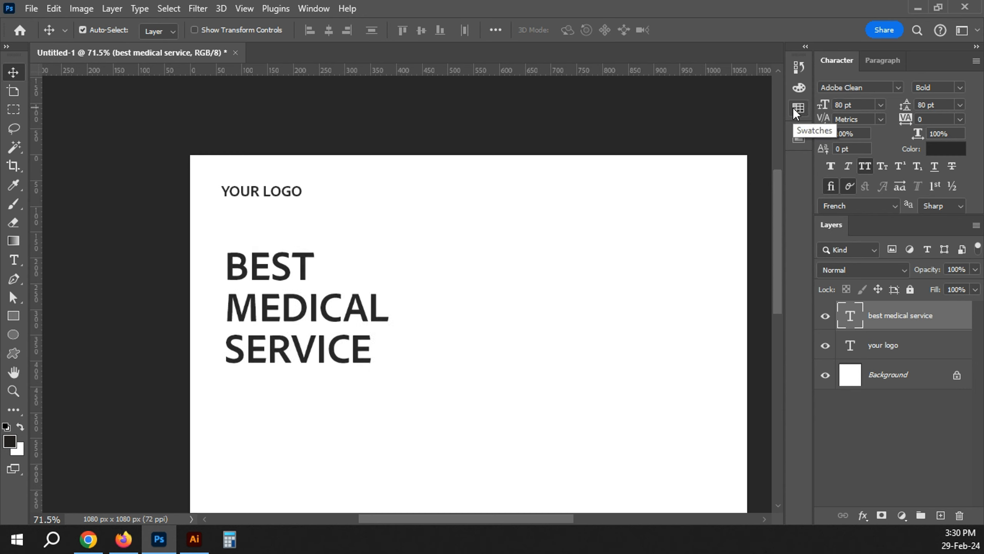
{"action": "left_click", "coordinate": [957, 89]}
{"action": "left_click", "coordinate": [852, 204]}
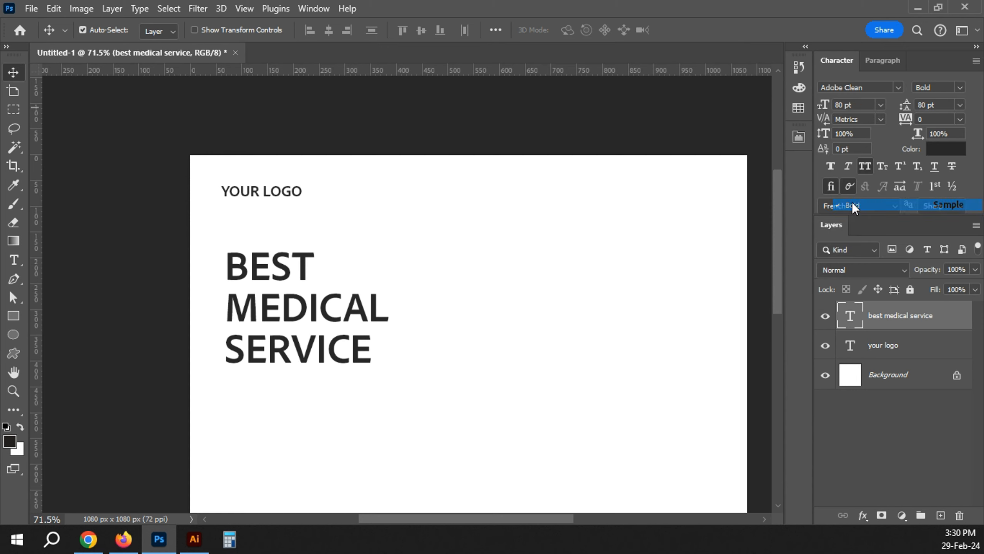
Align the headline to the canvas's left edge and inset it to sit under the logo, starting about 300 px down the canvas
{"action": "scroll", "coordinate": [464, 310], "scroll_direction": "down", "scroll_amount": 2}
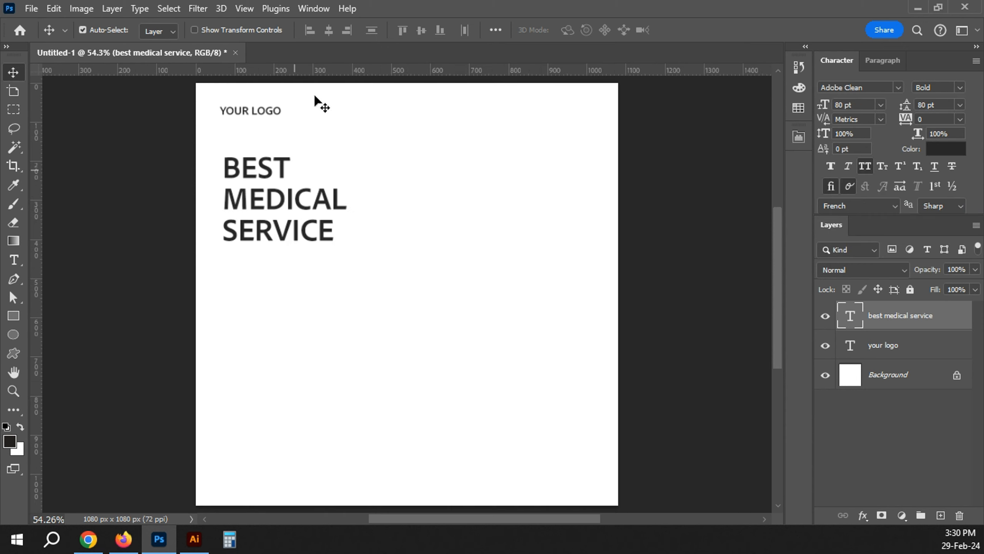
{"action": "key", "text": "ctrl+a"}
{"action": "left_click", "coordinate": [422, 30]}
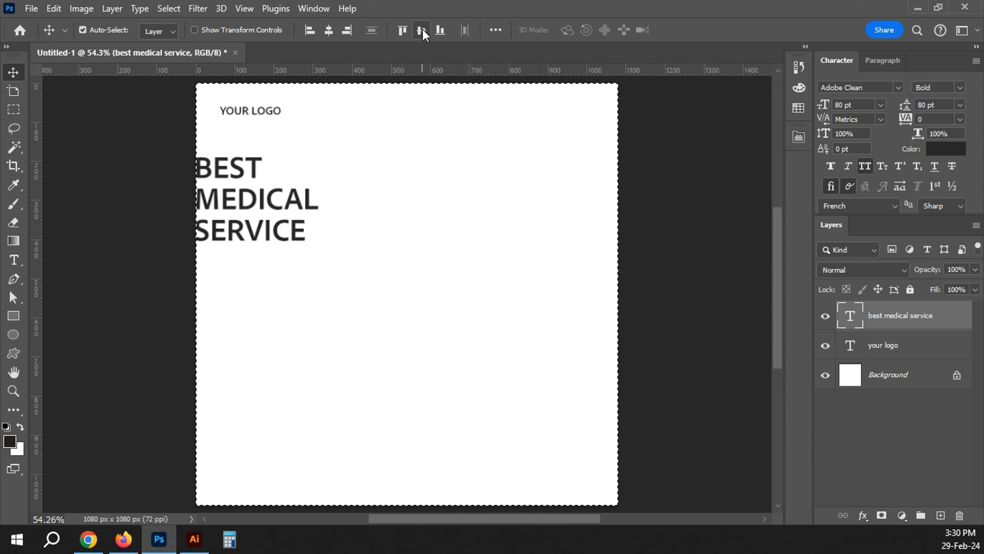
{"action": "key", "text": "ctrl+d"}
{"action": "key", "text": "shift+Down"}
{"action": "key", "text": "shift+Down"}
{"action": "key", "text": "shift+Down"}
{"action": "key", "text": "shift+Down"}
{"action": "key", "text": "shift+Down"}
{"action": "key", "text": "shift+Down"}
{"action": "key", "text": "shift+Down"}
{"action": "key", "text": "shift+Down"}
{"action": "key", "text": "shift+Down"}
{"action": "key", "text": "shift+Down"}
{"action": "key", "text": "shift+Down"}
{"action": "key", "text": "shift+Down"}
{"action": "key", "text": "shift+Down"}
{"action": "key", "text": "shift+Down"}
{"action": "key", "text": "shift+Down"}
{"action": "key", "text": "shift+Down"}
{"action": "key", "text": "shift+Down"}
{"action": "key", "text": "shift+Down"}
{"action": "key", "text": "shift+Down"}
{"action": "key", "text": "shift+Down"}
{"action": "key", "text": "shift+Right"}
{"action": "key", "text": "shift+Right"}
{"action": "key", "text": "shift+Right"}
{"action": "key", "text": "shift+Right"}
{"action": "key", "text": "shift+Right"}
{"action": "key", "text": "shift+Right"}
{"action": "key", "text": "shift+Right"}
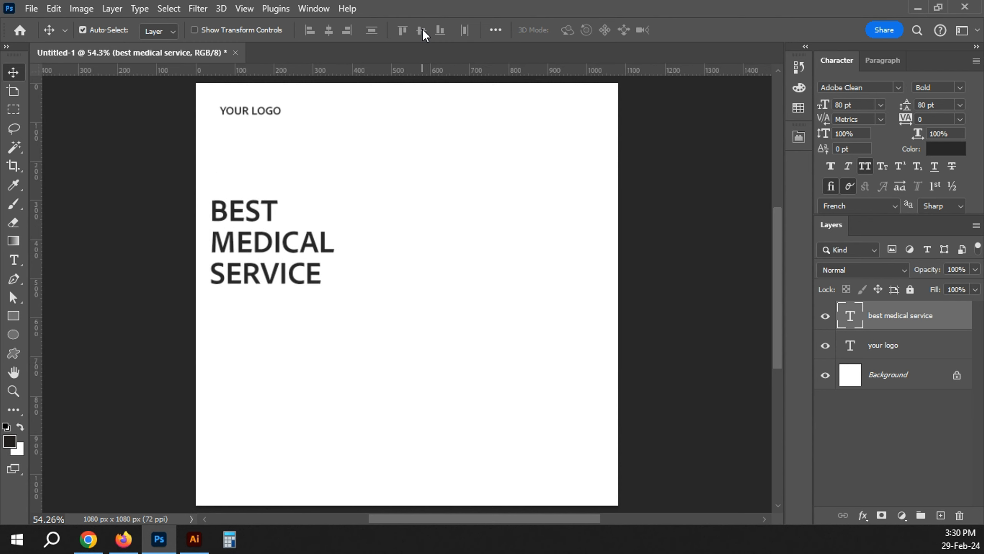
{"action": "key", "text": "shift+Right"}
{"action": "key", "text": "shift+Right"}
Save the document as a Photoshop file named "medical"
{"action": "left_click", "coordinate": [35, 11]}
{"action": "left_click", "coordinate": [75, 186]}
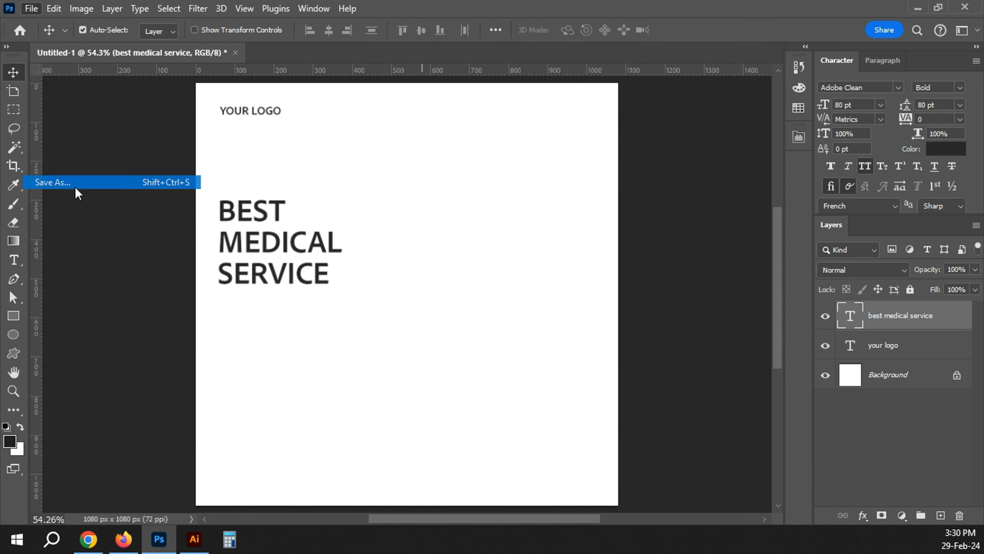
{"action": "type", "text": "medical"}
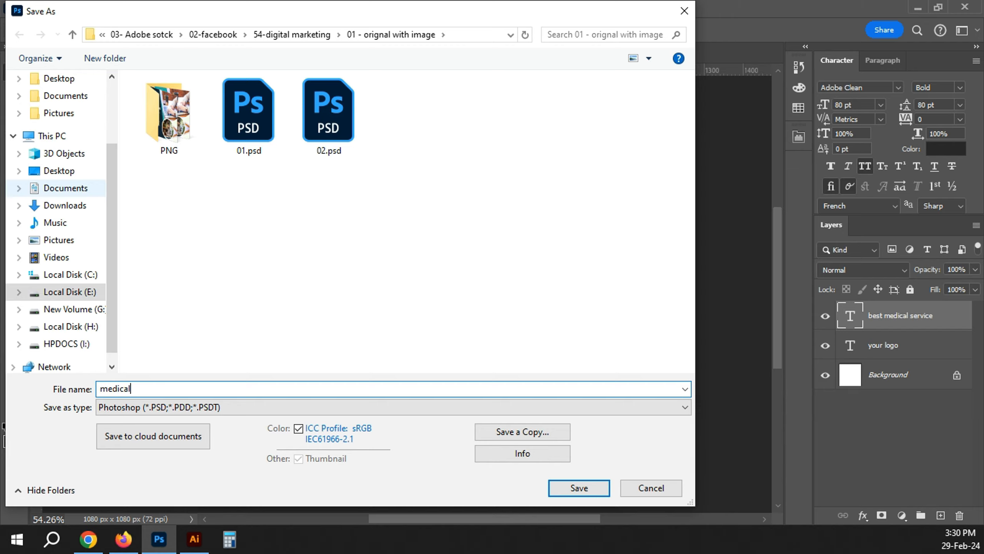
{"action": "key", "text": "Return"}
{"action": "key", "text": "Return"}
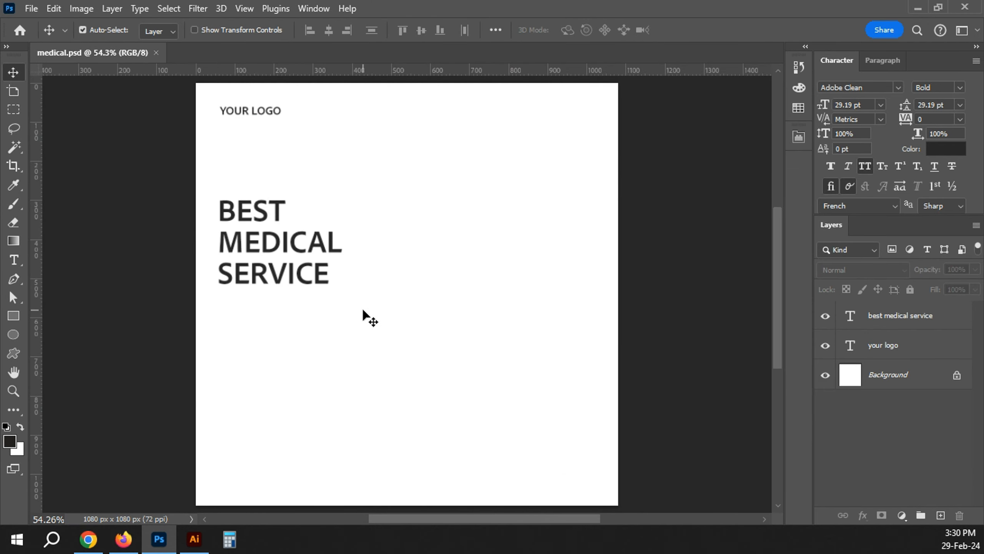
Set the new text's formatting to 20 pt size, Auto leading and Regular style
{"action": "key", "text": "y"}
{"action": "key", "text": "t"}
{"action": "left_click", "coordinate": [871, 105]}
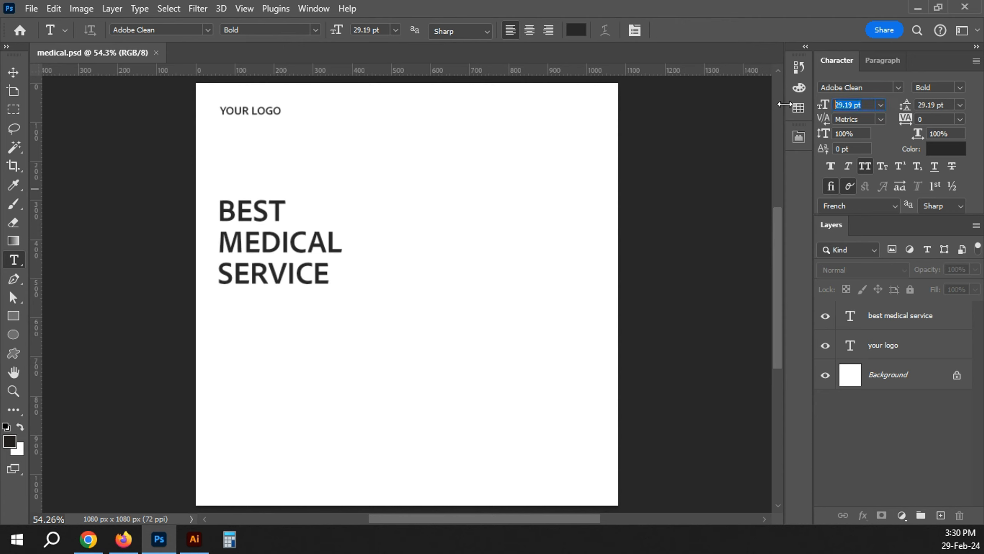
{"action": "type", "text": "20"}
{"action": "left_click", "coordinate": [961, 105]}
{"action": "left_click", "coordinate": [942, 118]}
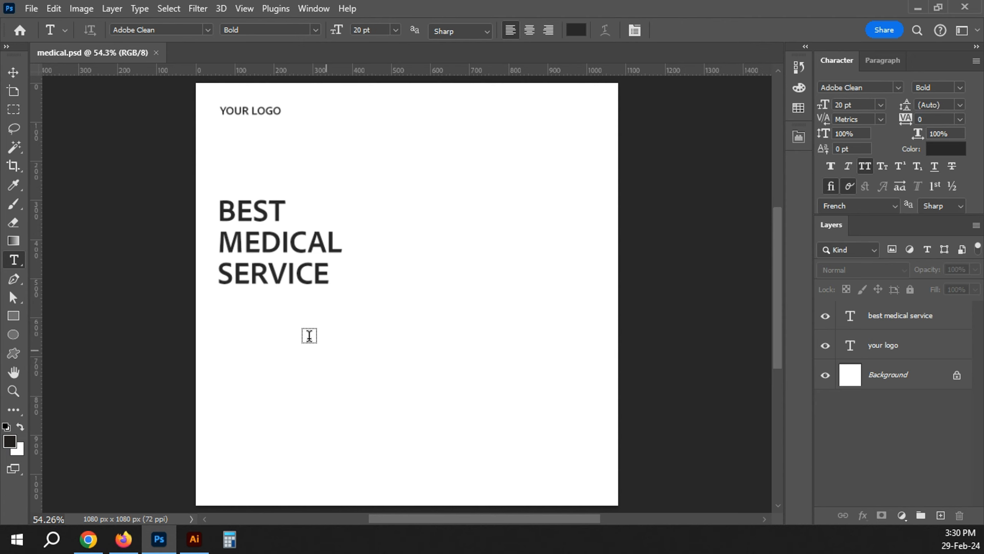
{"action": "left_click", "coordinate": [961, 88]}
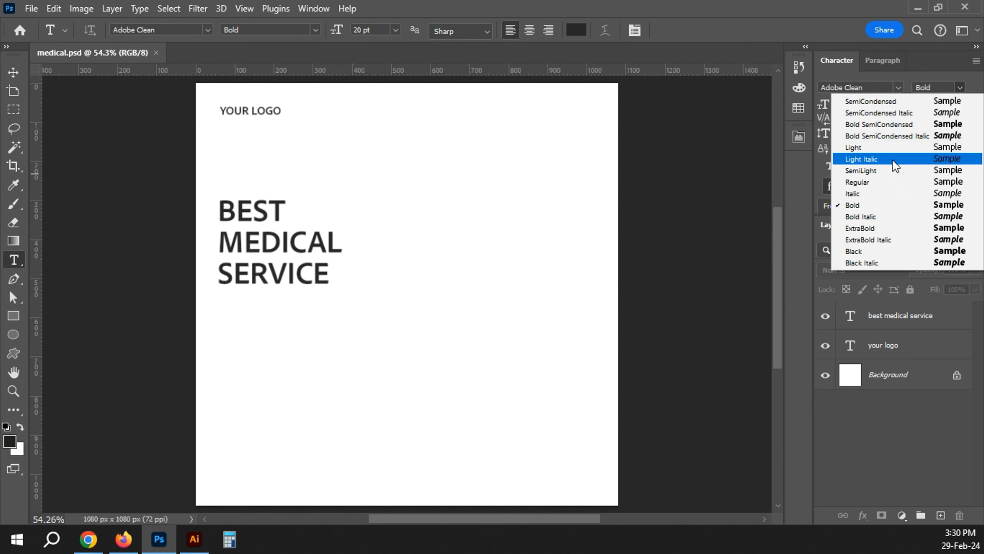
{"action": "left_click", "coordinate": [892, 183]}
Add a paragraph text box of Lorem Ipsum placeholder text below the headline, slightly wider than the headline
{"action": "left_click_drag", "start_coordinate": [219, 313], "coordinate": [365, 354]}
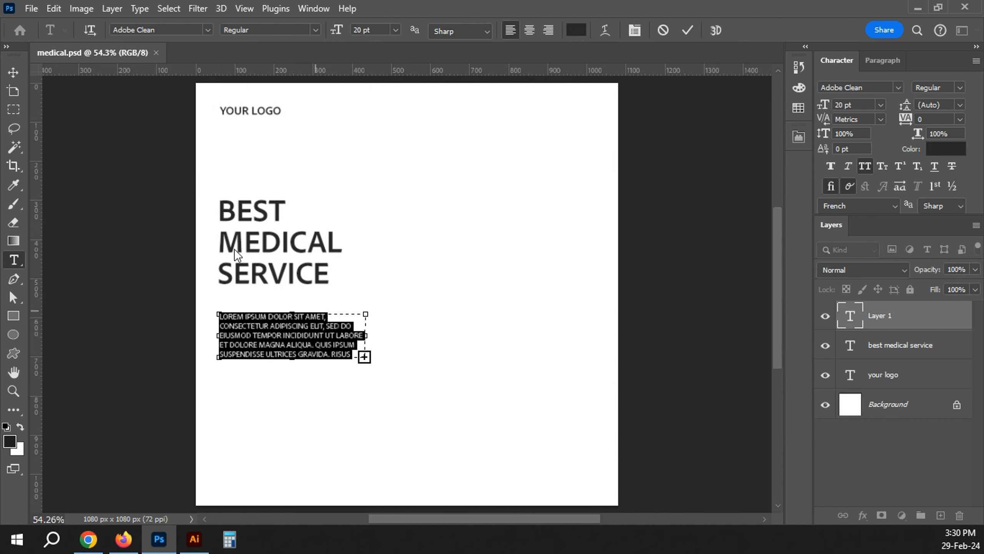
{"action": "left_click", "coordinate": [13, 72]}
{"action": "scroll", "coordinate": [286, 349], "scroll_direction": "up", "scroll_amount": 1}
{"action": "scroll", "coordinate": [286, 349], "scroll_direction": "up", "scroll_amount": 1}
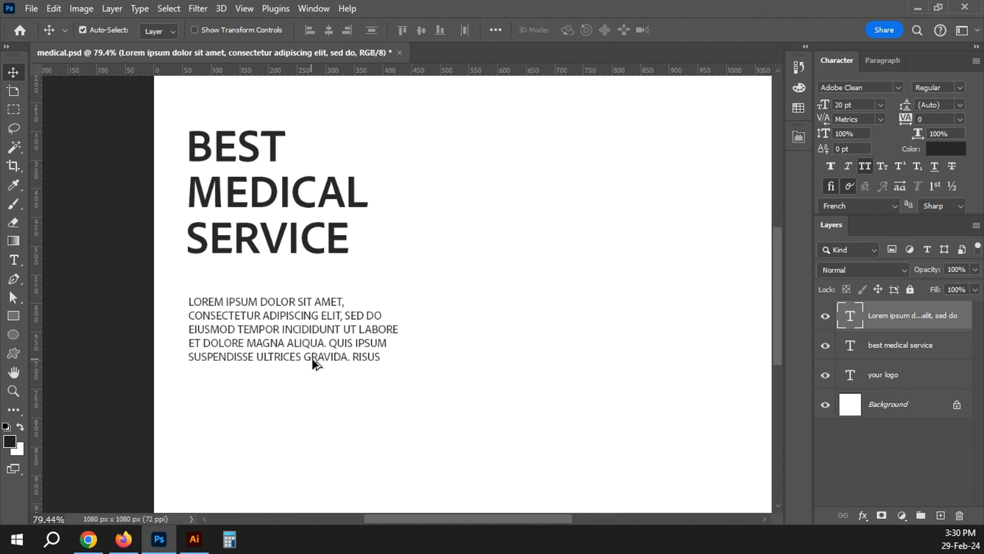
Cut the placeholder paragraph so it ends at "MAGNA ALIQUA.", extending the text box downward to reach the overflowing text
{"action": "double_click", "coordinate": [312, 358]}
{"action": "left_click_drag", "start_coordinate": [327, 343], "coordinate": [421, 374]}
{"action": "key", "text": "BackSpace"}
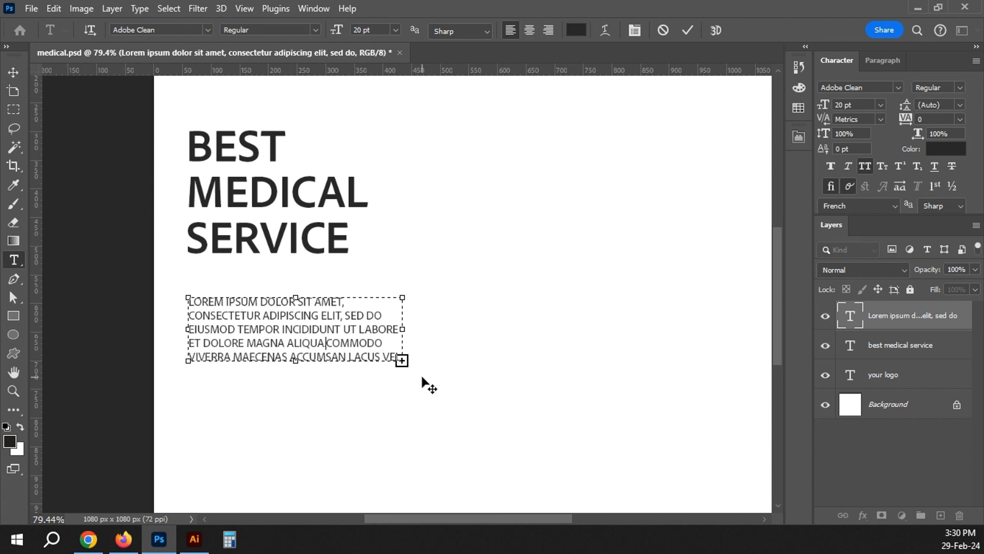
{"action": "left_click_drag", "start_coordinate": [329, 341], "coordinate": [501, 411]}
{"action": "key", "text": "BackSpace"}
{"action": "left_click_drag", "start_coordinate": [297, 362], "coordinate": [296, 431]}
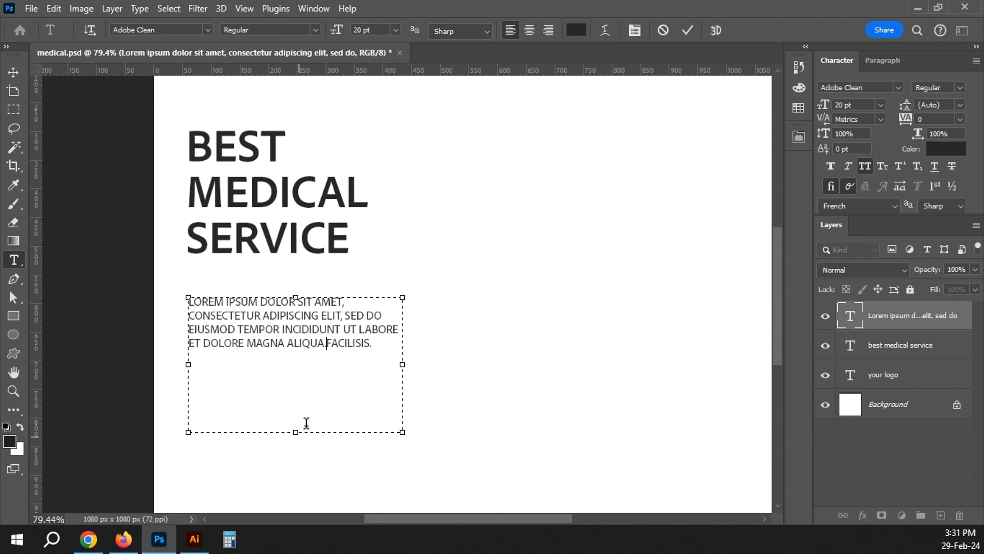
{"action": "left_click_drag", "start_coordinate": [328, 343], "coordinate": [368, 364]}
{"action": "key", "text": "BackSpace"}
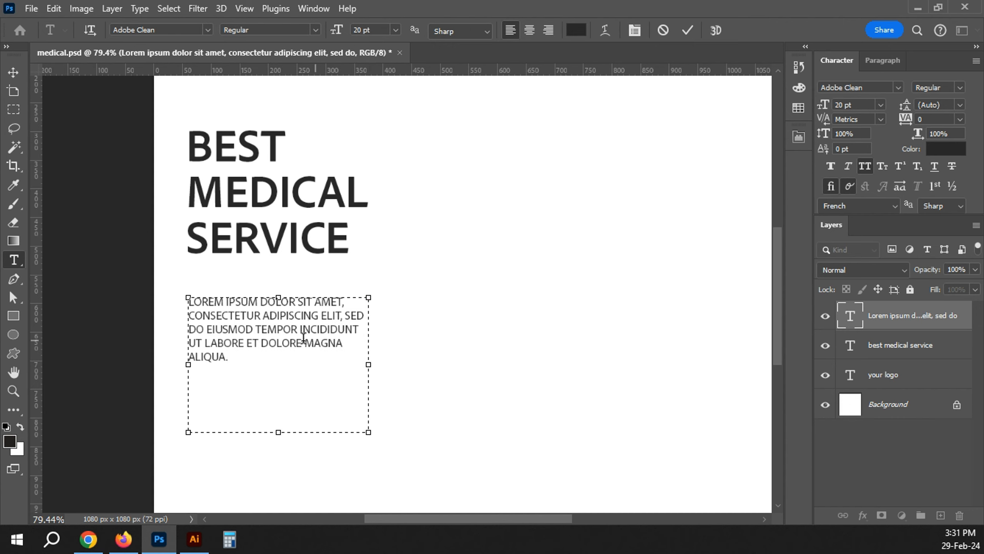
Shorten the paragraph to end at "EIUSMOD TEMPOR." and shrink its text box to about 314 × 69 px
{"action": "left_click_drag", "start_coordinate": [300, 326], "coordinate": [445, 411]}
{"action": "key", "text": "BackSpace"}
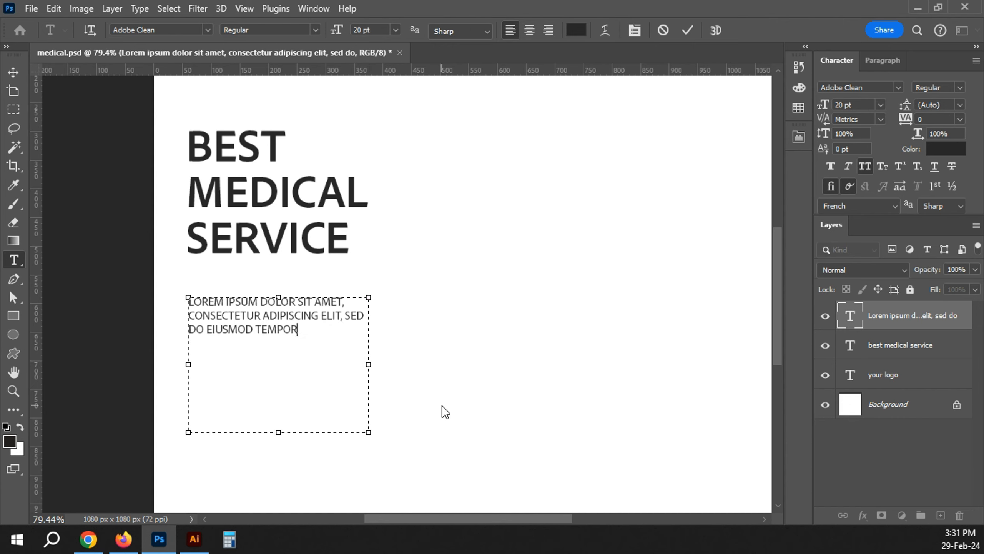
{"action": "left_click_drag", "start_coordinate": [278, 432], "coordinate": [271, 340]}
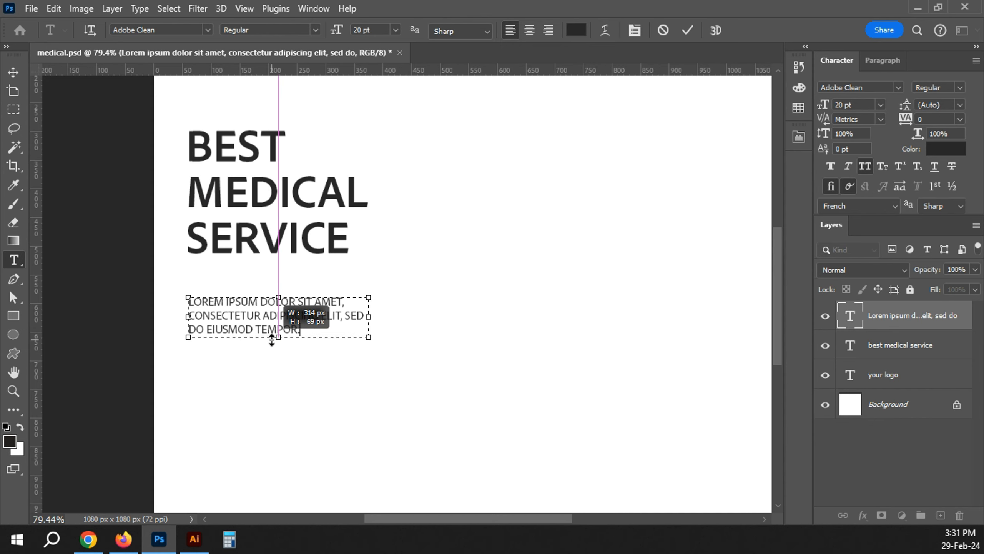
Finish the paragraph text with a period after "TEMPOR" and align it to the canvas's left edge
{"action": "type", "text": "."}
{"action": "key", "text": "ctrl+Return"}
{"action": "key", "text": "v"}
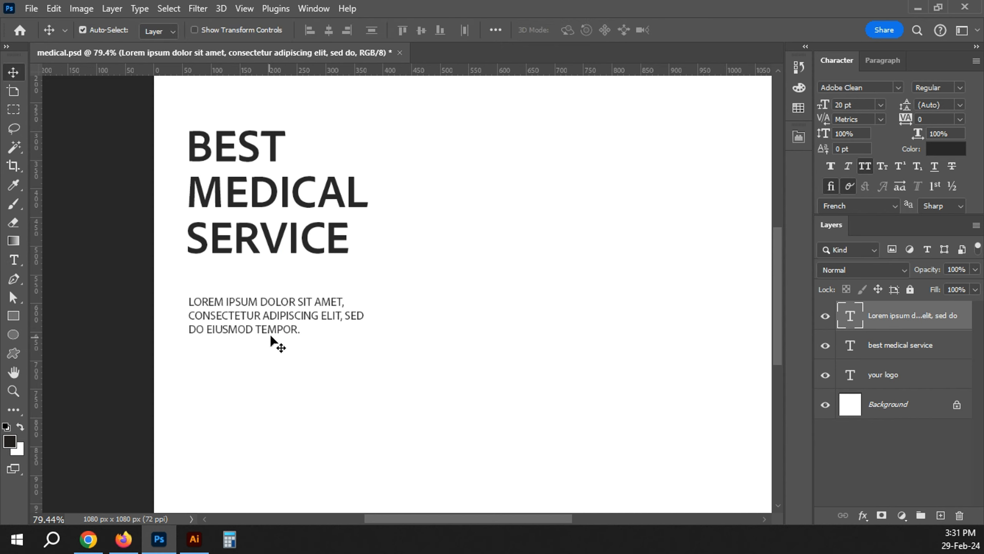
{"action": "left_click", "coordinate": [307, 27]}
{"action": "key", "text": "f"}
{"action": "key", "text": "f"}
{"action": "key", "text": "f"}
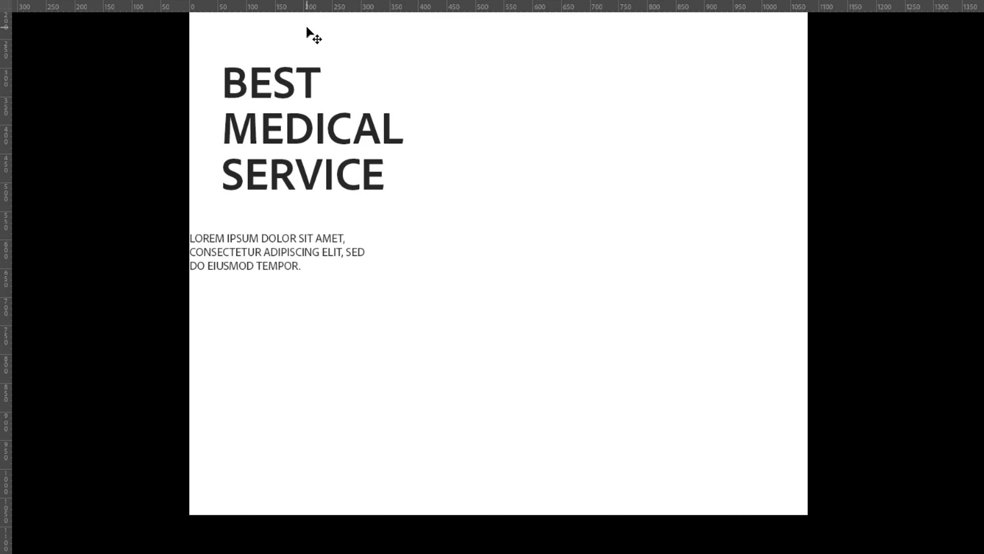
Move the paragraph right to line up with the headline's left edge and up to sit just below "SERVICE"
{"action": "key", "text": "shift+Up"}
{"action": "key", "text": "shift+Up"}
{"action": "key", "text": "shift+Right"}
{"action": "key", "text": "shift+Right"}
{"action": "key", "text": "shift+Right"}
{"action": "key", "text": "shift+Right"}
{"action": "key", "text": "shift+Right"}
{"action": "key", "text": "shift+Right"}
{"action": "key", "text": "shift+Right"}
{"action": "key", "text": "shift+Right"}
{"action": "key", "text": "shift+Right"}
{"action": "key", "text": "shift+Right"}
{"action": "key", "text": "shift+Right"}
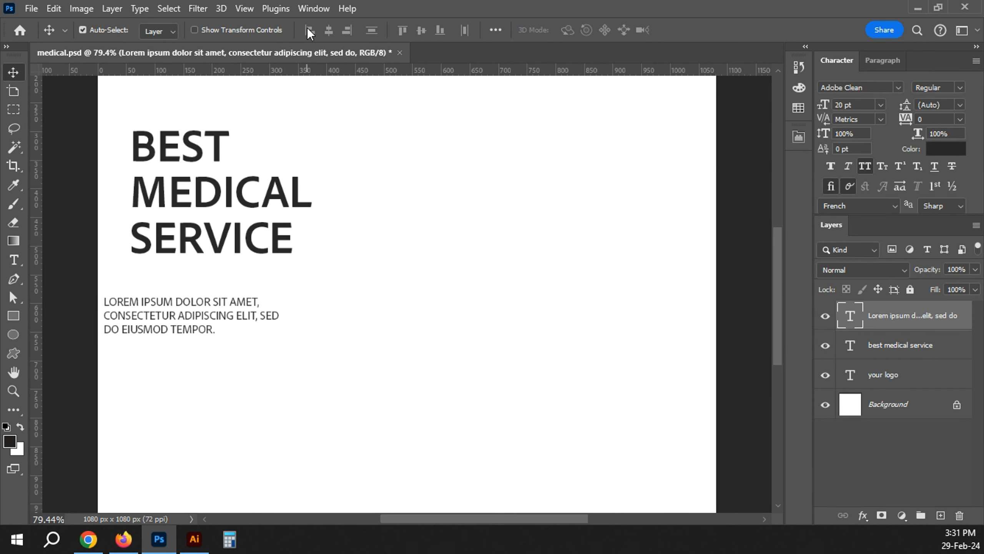
{"action": "key", "text": "shift+Up"}
{"action": "key", "text": "shift+Up"}
{"action": "key", "text": "shift+Up"}
{"action": "key", "text": "shift+Up"}
{"action": "key", "text": "shift+Up"}
{"action": "key", "text": "shift+Up"}
{"action": "key", "text": "shift+Up"}
{"action": "key", "text": "shift+Up"}
{"action": "key", "text": "shift+Up"}
{"action": "key", "text": "shift+Up"}
{"action": "key", "text": "shift+Up"}
{"action": "key", "text": "shift+Up"}
{"action": "key", "text": "shift+Up"}
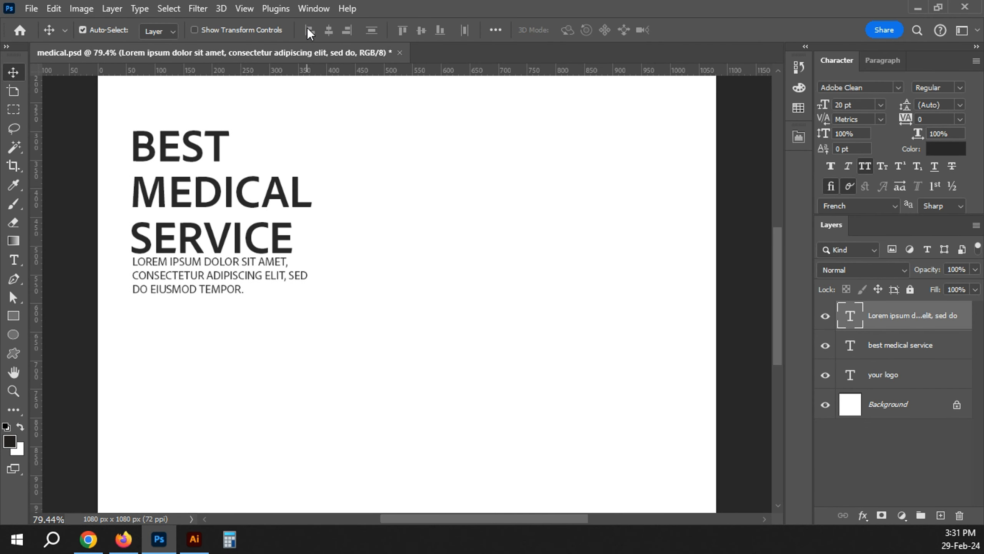
{"action": "key", "text": "shift+Down"}
{"action": "key", "text": "shift+Down"}
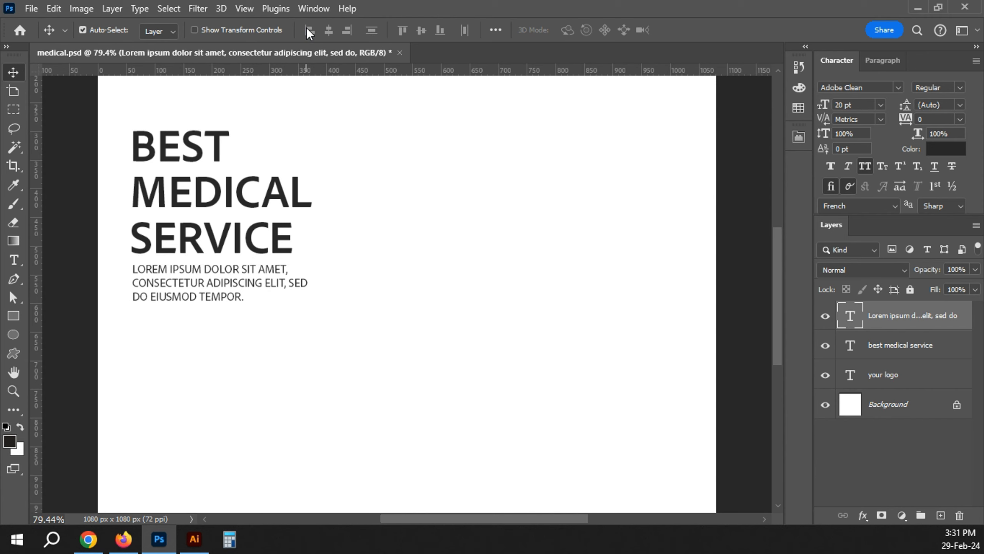
{"action": "left_click", "coordinate": [238, 397]}
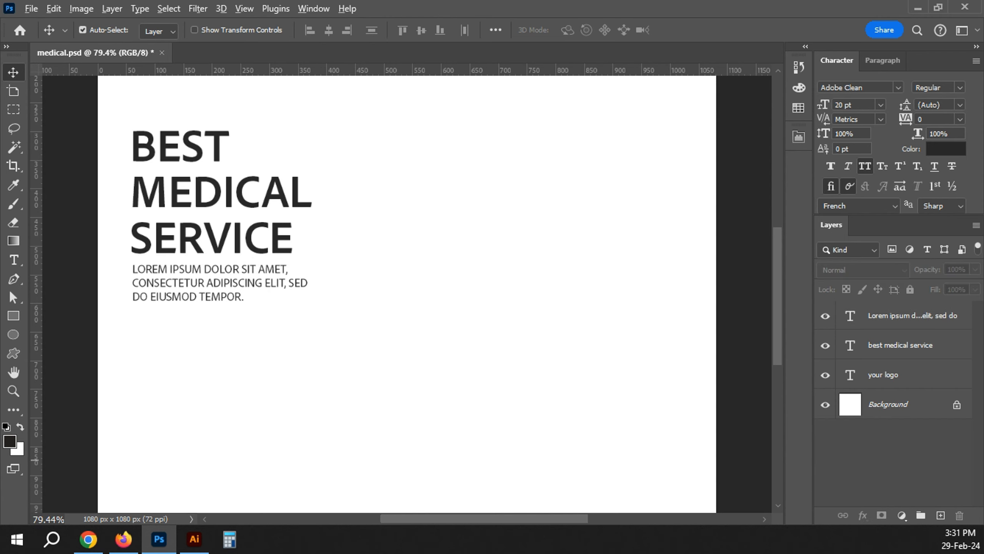
Save the document
{"action": "key", "text": "alt+Tab"}
{"action": "key", "text": "alt+Tab"}
{"action": "left_click_drag", "start_coordinate": [391, 340], "coordinate": [466, 220]}
{"action": "key", "text": "ctrl+s"}
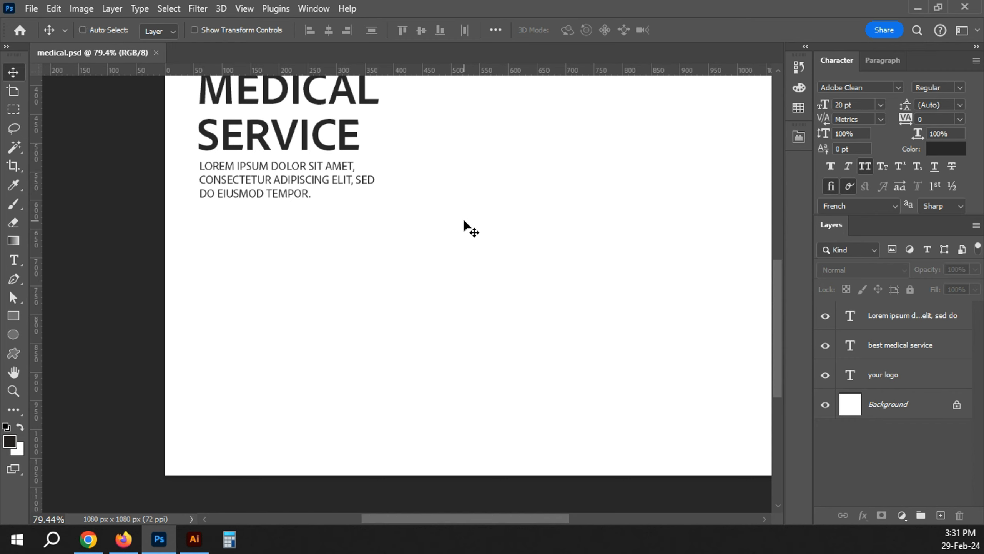
{"action": "left_click_drag", "start_coordinate": [486, 282], "coordinate": [491, 343]}
{"action": "double_click", "coordinate": [319, 269]}
{"action": "left_click_drag", "start_coordinate": [221, 259], "coordinate": [430, 261]}
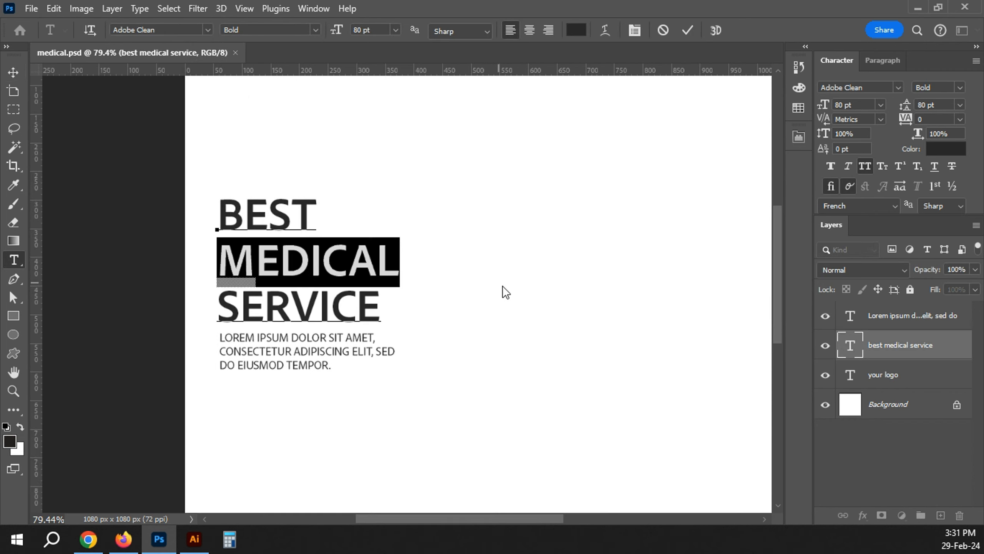
{"action": "left_click", "coordinate": [13, 72]}
{"action": "left_click", "coordinate": [140, 224]}
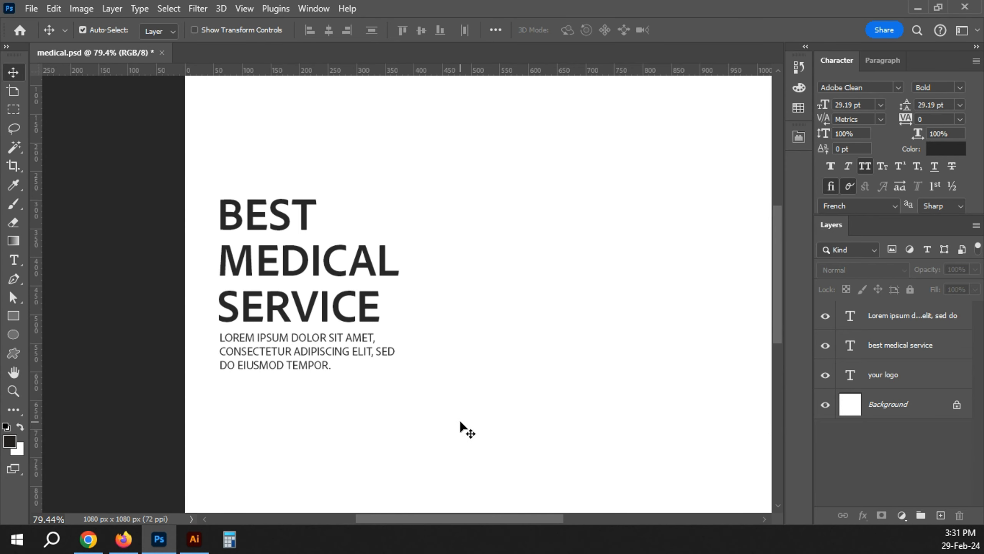
Paste the blue 40% discount badge image and recolour the headline word "MEDICAL" with the blue sampled from it
{"action": "key", "text": "ctrl+v"}
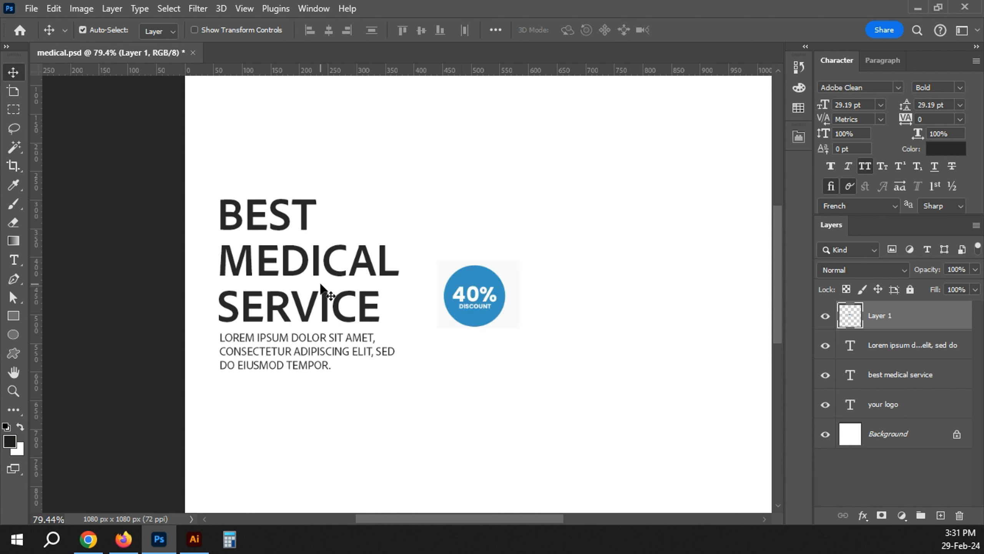
{"action": "double_click", "coordinate": [223, 262]}
{"action": "left_click", "coordinate": [961, 88]}
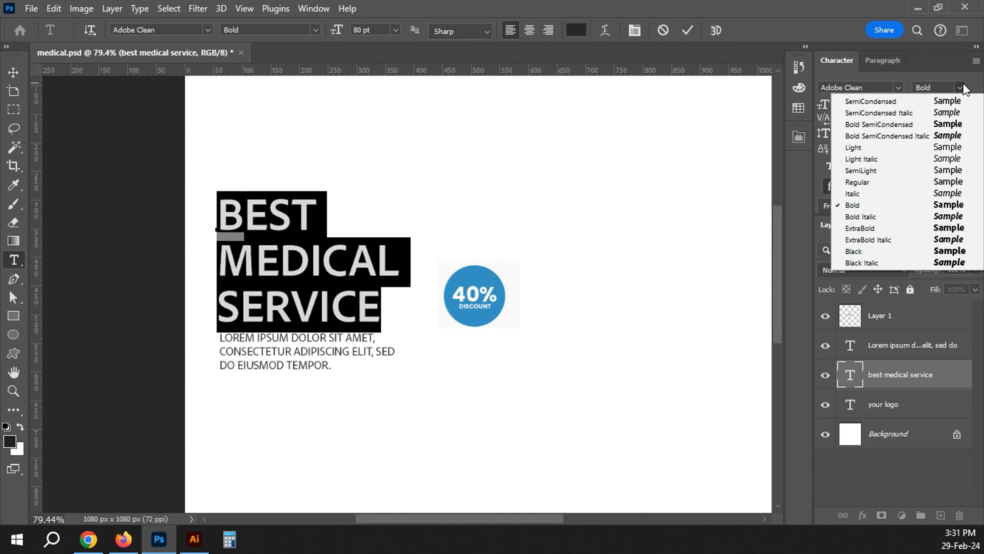
{"action": "left_click", "coordinate": [922, 206]}
{"action": "double_click", "coordinate": [216, 258]}
{"action": "left_click", "coordinate": [945, 149]}
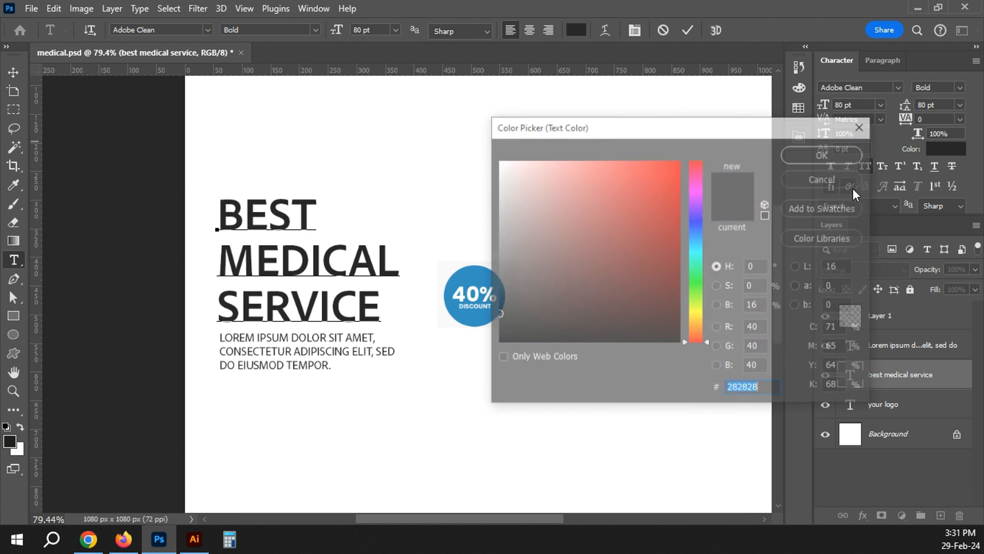
{"action": "left_click", "coordinate": [470, 275]}
{"action": "key", "text": "Return"}
{"action": "key", "text": "ctrl+Return"}
{"action": "key", "text": "v"}
{"action": "left_click", "coordinate": [89, 161]}
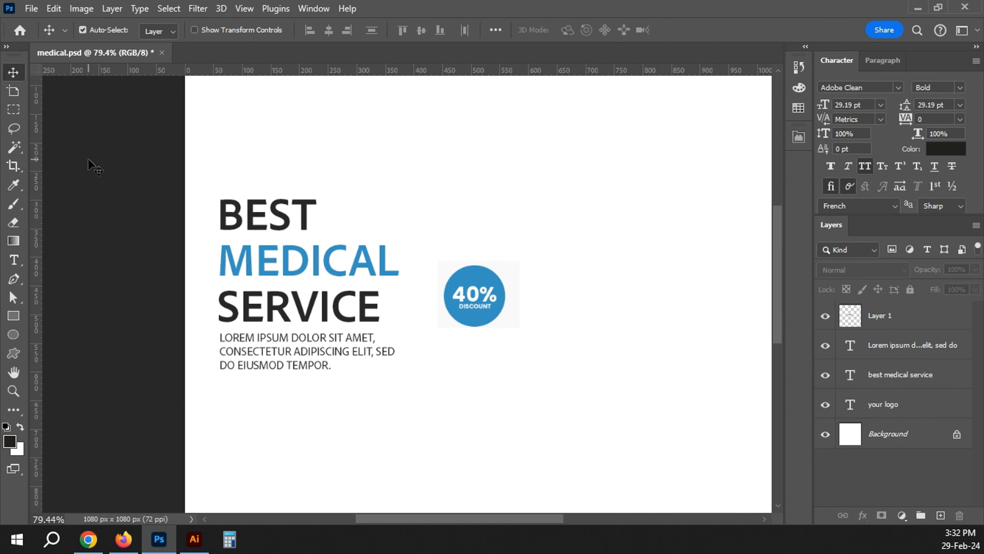
Save the document with the recoloured headline
{"action": "key", "text": "ctrl+s"}
{"action": "scroll", "coordinate": [361, 250], "scroll_direction": "down", "scroll_amount": 3}
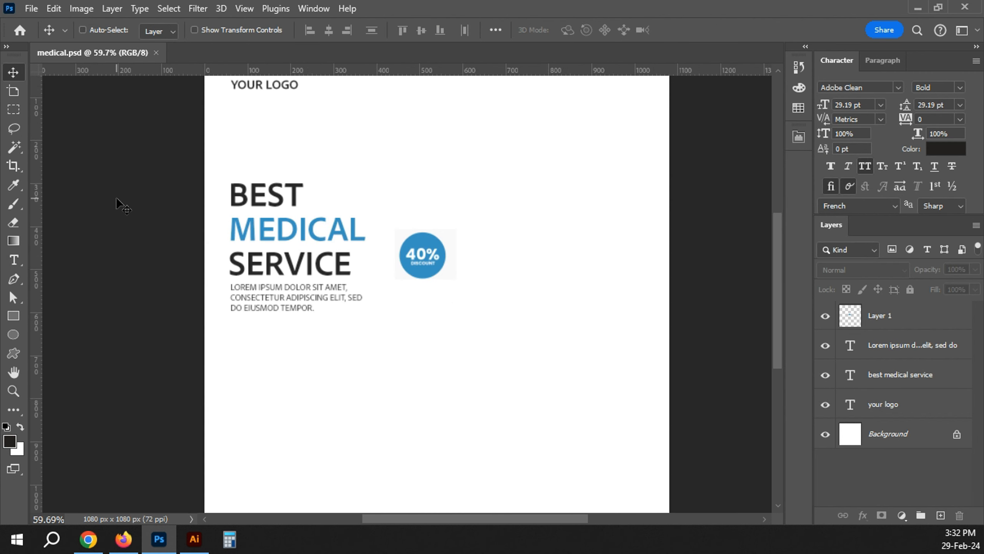
{"action": "scroll", "coordinate": [341, 354], "scroll_direction": "down", "scroll_amount": 2}
{"action": "key", "text": "u"}
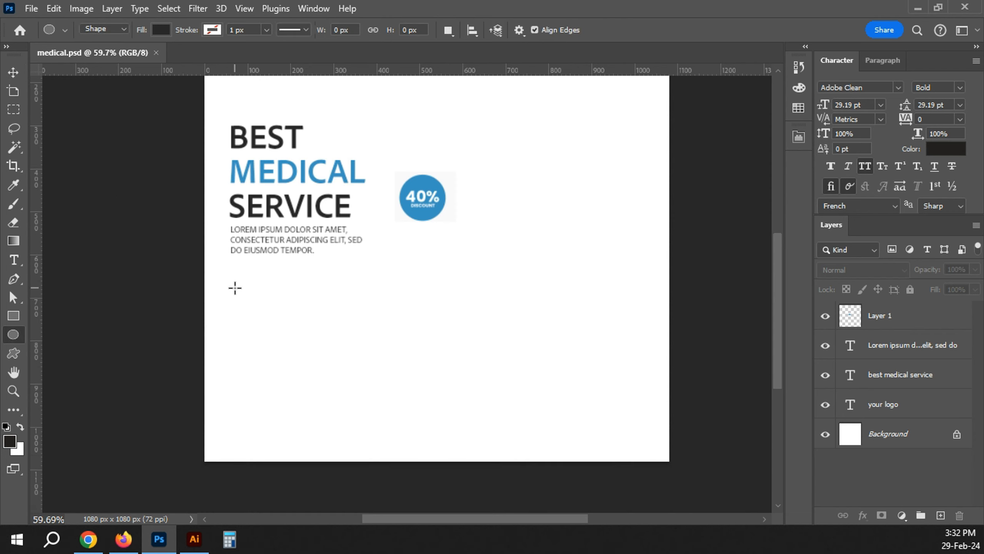
{"action": "left_click", "coordinate": [14, 75]}
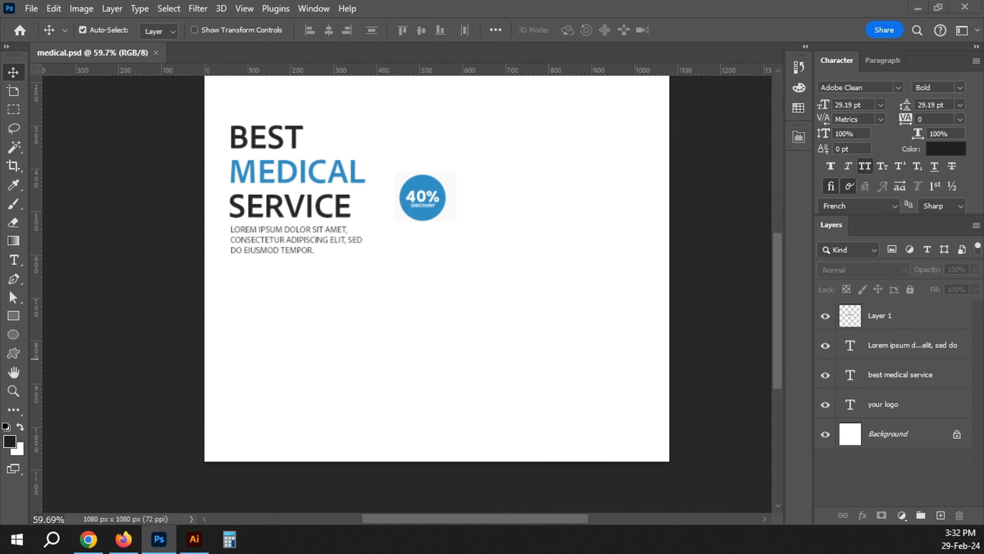
Add a separate text line reading "Lorem ipsum dolor sit amet" and place it a little below the paragraph
{"action": "left_click", "coordinate": [194, 539]}
{"action": "double_click", "coordinate": [291, 240]}
{"action": "left_click_drag", "start_coordinate": [346, 229], "coordinate": [323, 350]}
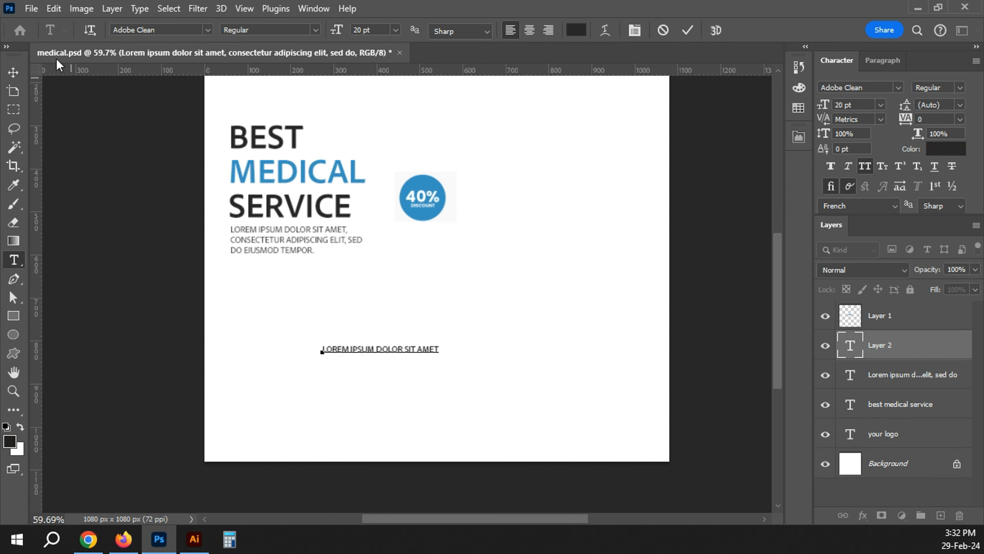
{"action": "left_click", "coordinate": [13, 73]}
{"action": "left_click_drag", "start_coordinate": [360, 352], "coordinate": [317, 296]}
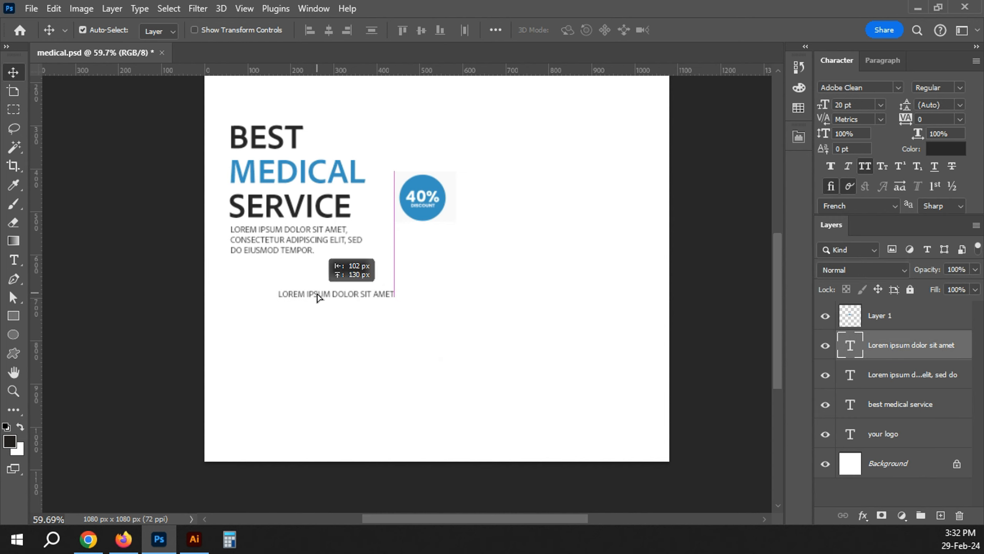
{"action": "left_click", "coordinate": [177, 315]}
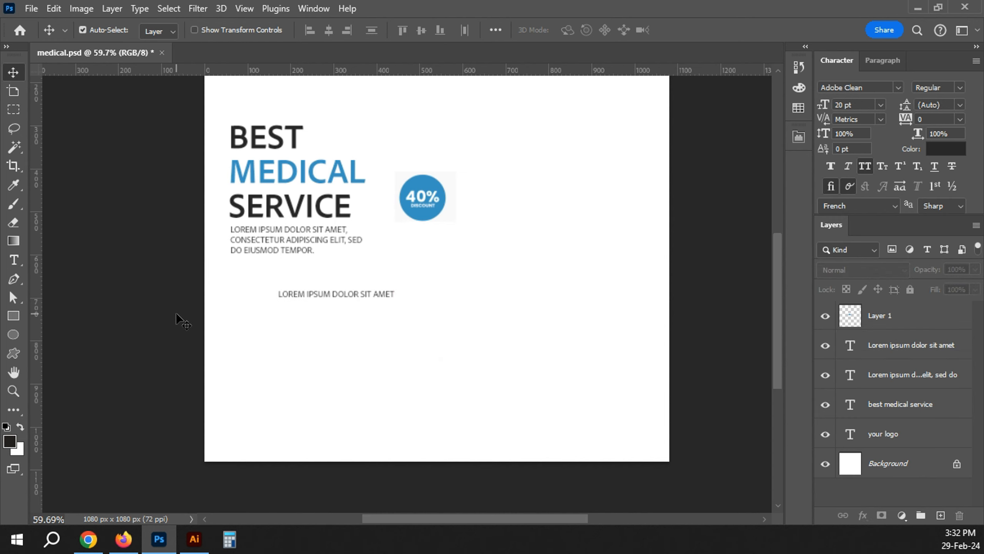
Draw a small filled circle below the new text line
{"action": "key", "text": "u"}
{"action": "left_click_drag", "start_coordinate": [293, 323], "coordinate": [321, 356]}
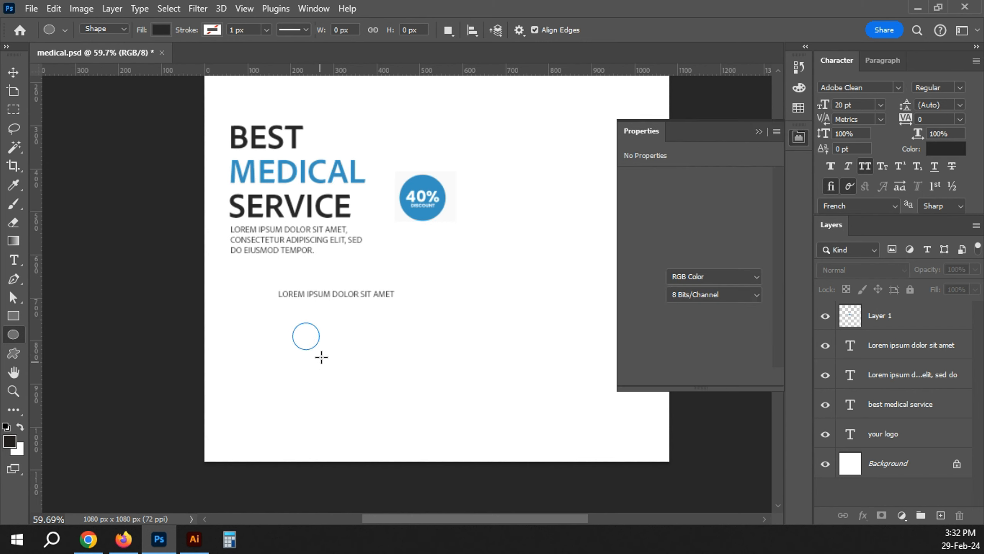
{"action": "key", "text": "v"}
{"action": "left_click", "coordinate": [916, 326]}
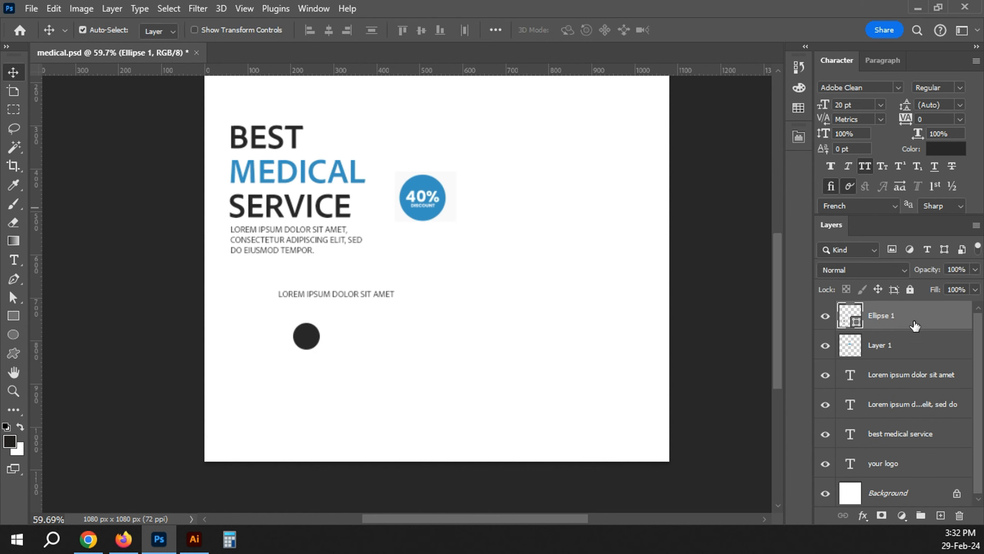
Fill the circle with the blue sampled from the 40% discount badge and delete the badge layer
{"action": "double_click", "coordinate": [857, 324]}
{"action": "left_click", "coordinate": [424, 196]}
{"action": "key", "text": "Return"}
{"action": "left_click", "coordinate": [423, 198]}
{"action": "key", "text": "Delete"}
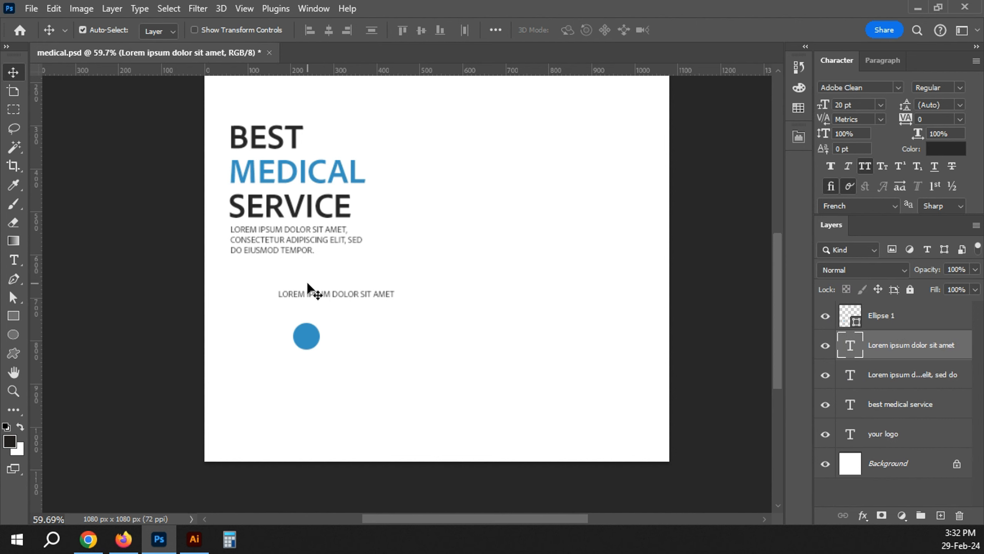
Place the blue circle at the start of the "Lorem ipsum dolor sit amet" line and align their vertical centres
{"action": "left_click", "coordinate": [297, 334]}
{"action": "scroll", "coordinate": [298, 307], "scroll_direction": "up", "scroll_amount": 2}
{"action": "left_click_drag", "start_coordinate": [298, 334], "coordinate": [317, 303]}
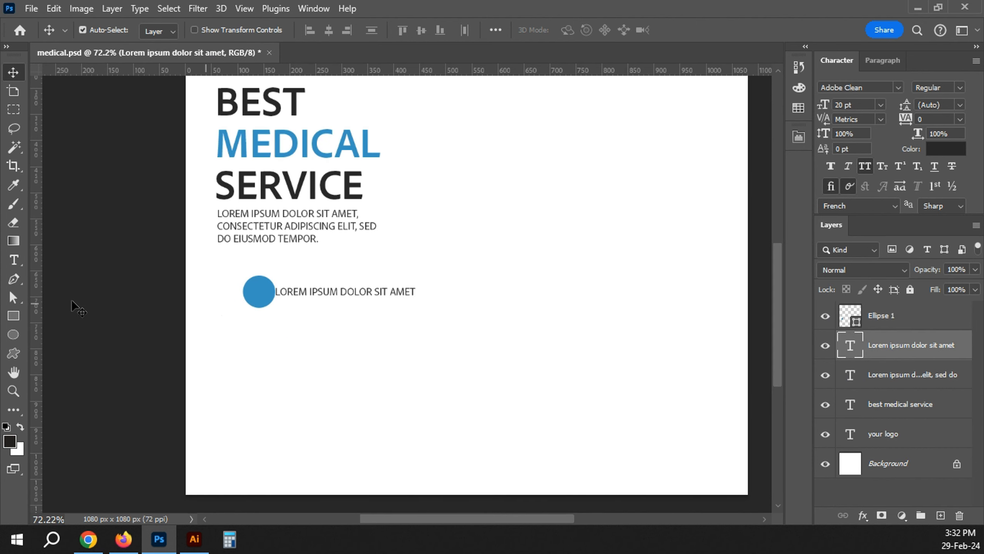
{"action": "left_click_drag", "start_coordinate": [145, 271], "coordinate": [382, 306]}
{"action": "left_click", "coordinate": [419, 31]}
{"action": "left_click", "coordinate": [327, 320]}
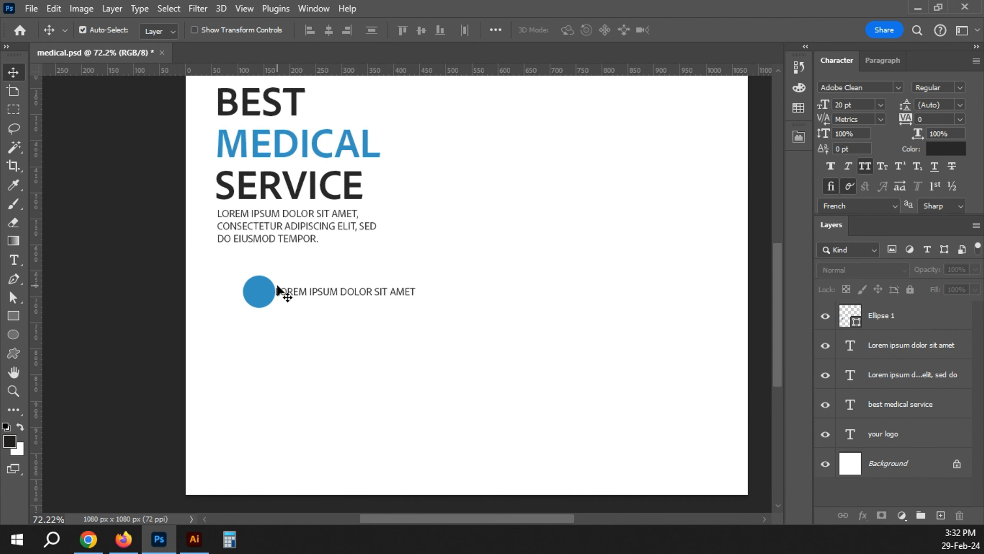
Nudge the single text line right to leave a small gap between it and the blue circle
{"action": "key", "text": "ctrl+1"}
{"action": "left_click", "coordinate": [296, 293]}
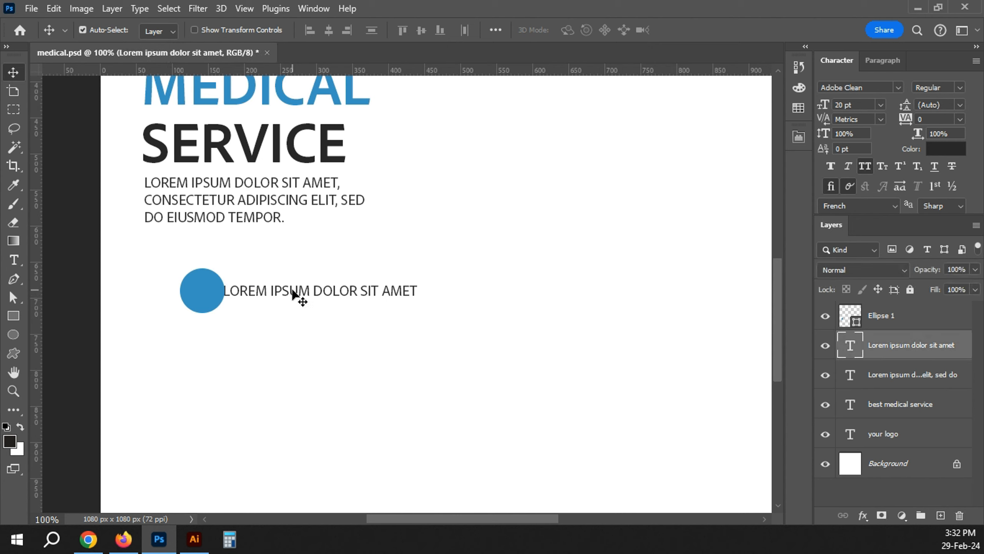
{"action": "key", "text": "Right"}
{"action": "key", "text": "Right"}
{"action": "key", "text": "Right"}
{"action": "key", "text": "Right"}
{"action": "key", "text": "Right"}
{"action": "key", "text": "Right"}
{"action": "key", "text": "Right"}
{"action": "key", "text": "Right"}
{"action": "key", "text": "Right"}
{"action": "key", "text": "Right"}
{"action": "key", "text": "Right"}
{"action": "key", "text": "Right"}
{"action": "key", "text": "Right"}
{"action": "key", "text": "Right"}
{"action": "key", "text": "Right"}
{"action": "key", "text": "Right"}
{"action": "key", "text": "Right"}
{"action": "key", "text": "Right"}
{"action": "key", "text": "Right"}
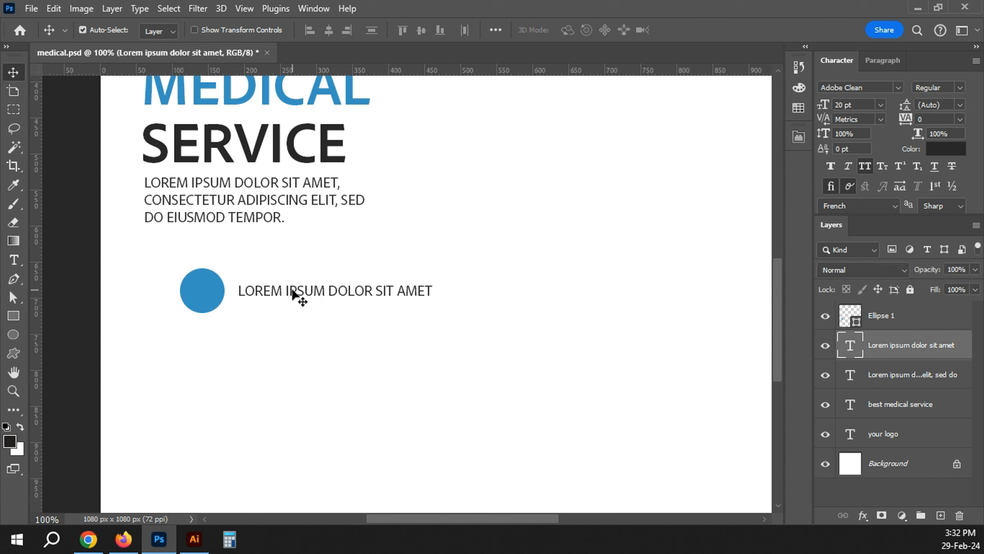
Shorten the text line beside the circle to "LOREM IPSUM DOLOR SIT" and set its style to Bold
{"action": "double_click", "coordinate": [385, 297]}
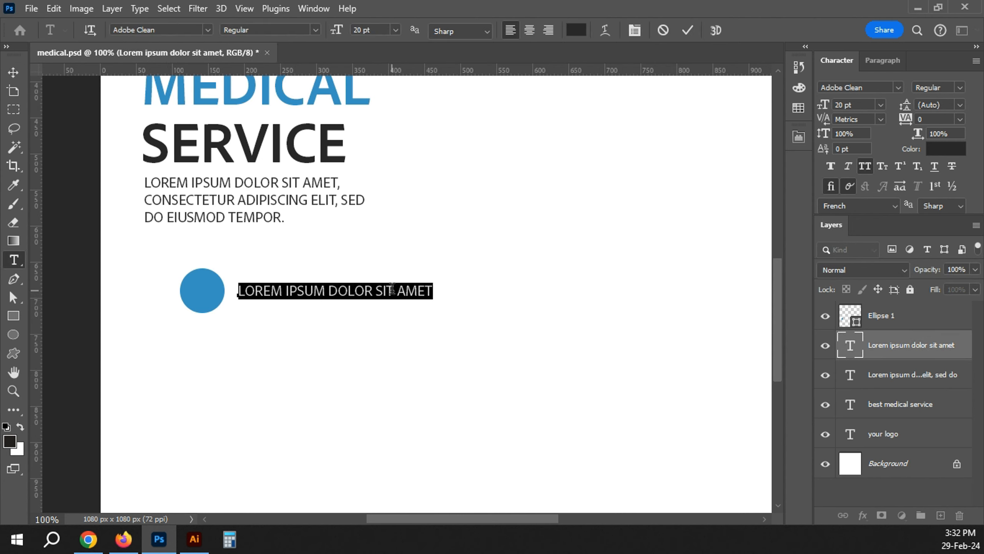
{"action": "left_click", "coordinate": [396, 290]}
{"action": "key", "text": "BackSpace"}
{"action": "left_click_drag", "start_coordinate": [395, 291], "coordinate": [198, 304]}
{"action": "key", "text": "ctrl+Return"}
{"action": "left_click", "coordinate": [961, 87]}
{"action": "left_click", "coordinate": [853, 191]}
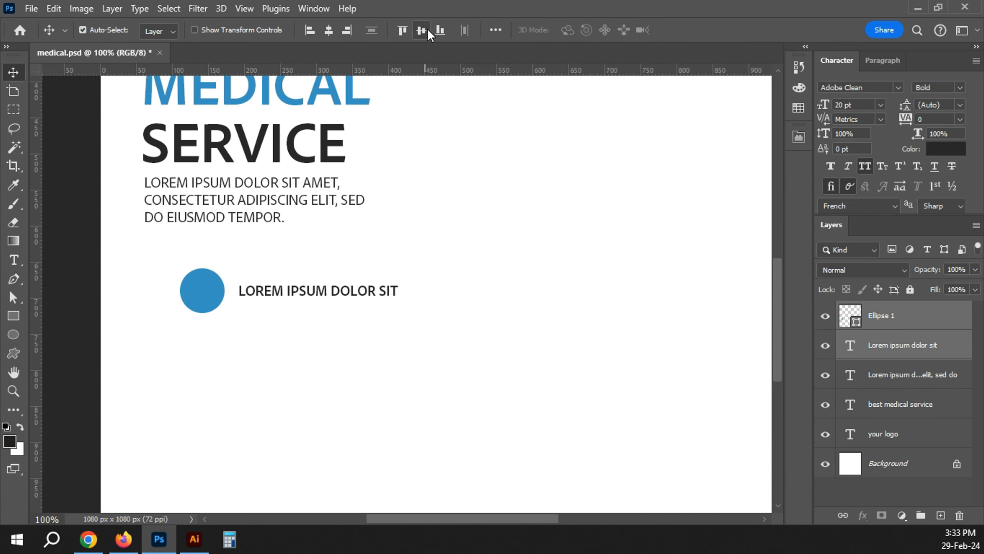
Move the bold text line slightly closer to the blue circle, keeping a narrow gap between them
{"action": "left_click", "coordinate": [446, 259]}
{"action": "left_click", "coordinate": [388, 291]}
{"action": "key", "text": "shift+Left"}
{"action": "key", "text": "shift+Left"}
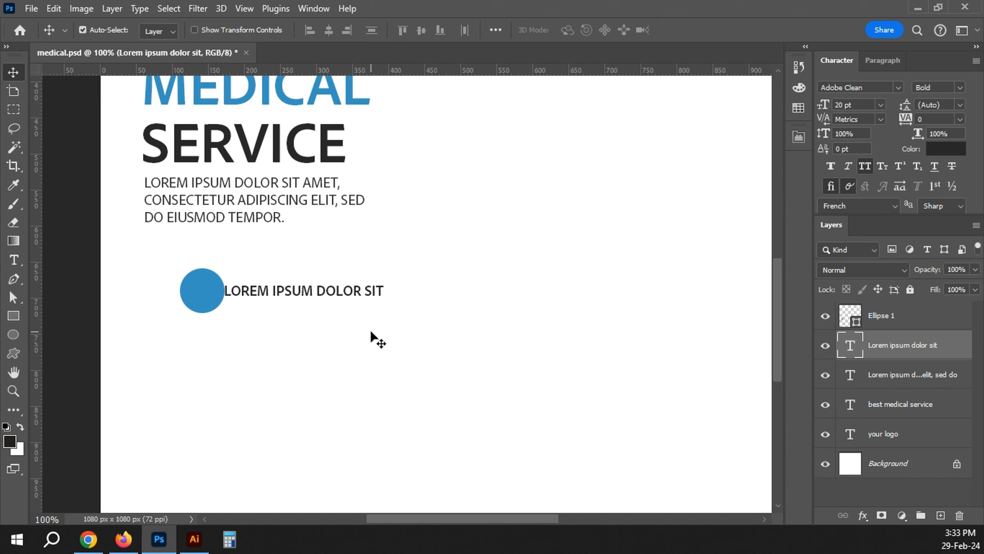
{"action": "key", "text": "shift+Right"}
{"action": "key", "text": "Right"}
{"action": "key", "text": "Right"}
{"action": "key", "text": "Right"}
{"action": "key", "text": "Right"}
{"action": "key", "text": "Right"}
Group the blue circle with its text line and align the group's left edge with the paragraph above
{"action": "left_click_drag", "start_coordinate": [151, 275], "coordinate": [297, 300]}
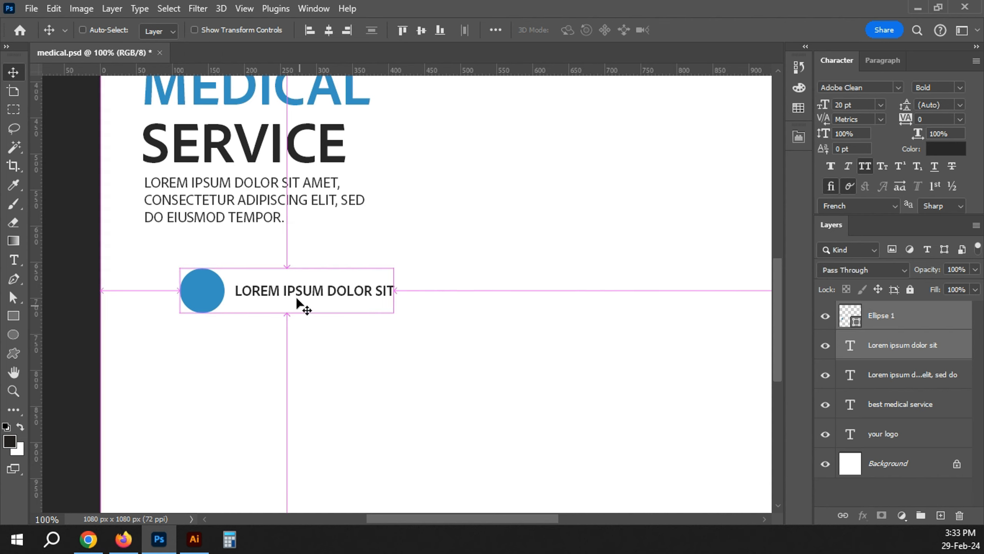
{"action": "key", "text": "ctrl+g"}
{"action": "key", "text": "shift+Left"}
{"action": "key", "text": "shift+Left"}
{"action": "key", "text": "shift+Left"}
{"action": "key", "text": "shift+Left"}
{"action": "key", "text": "shift+Left"}
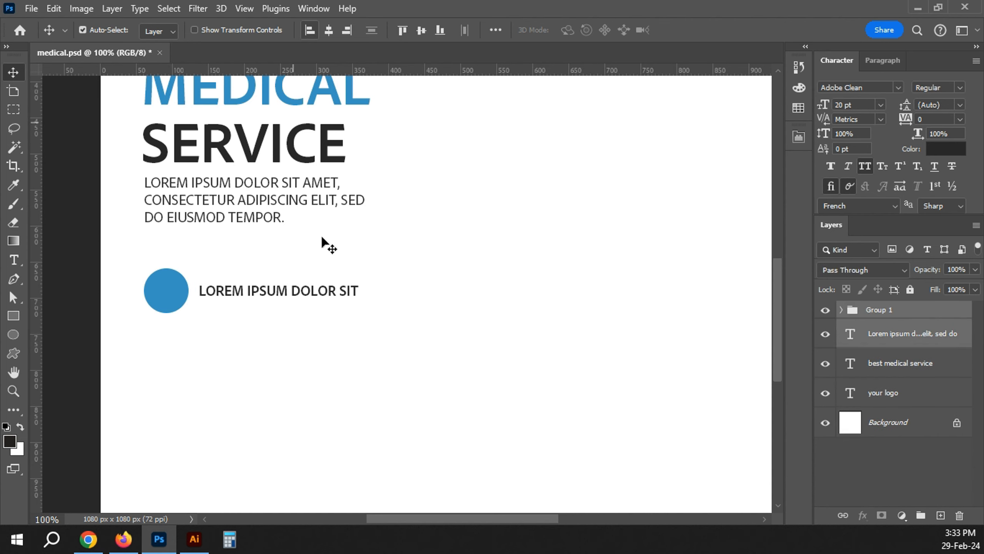
Move the circle-and-text group up so it sits a short distance below the paragraph
{"action": "left_click", "coordinate": [879, 312]}
{"action": "key", "text": "shift+Up"}
{"action": "key", "text": "shift+Up"}
{"action": "key", "text": "shift+Up"}
{"action": "key", "text": "shift+Up"}
{"action": "key", "text": "shift+Up"}
{"action": "key", "text": "shift+Up"}
{"action": "key", "text": "shift+Up"}
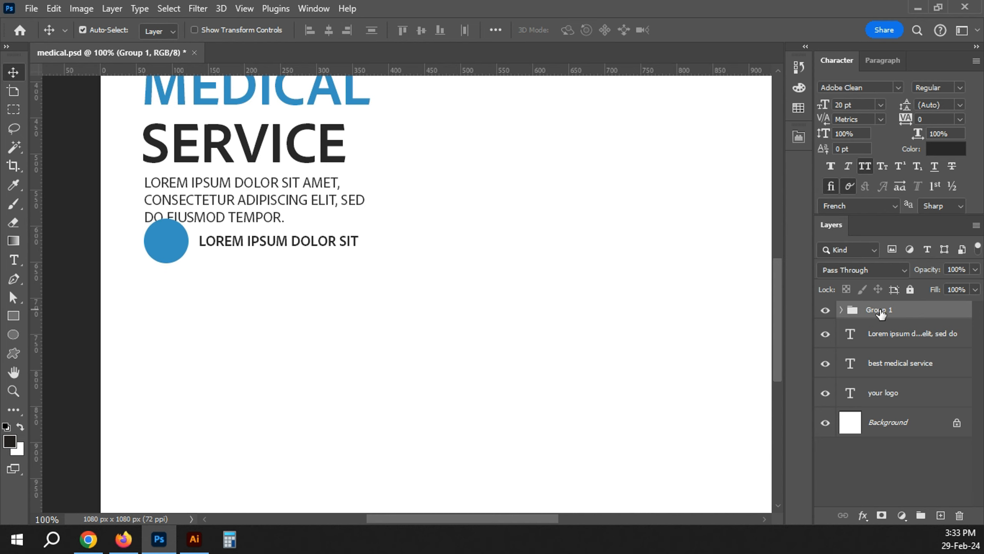
{"action": "key", "text": "Down"}
{"action": "key", "text": "Down"}
{"action": "key", "text": "Down"}
{"action": "key", "text": "Down"}
{"action": "key", "text": "Down"}
{"action": "key", "text": "Down"}
{"action": "key", "text": "shift+Down"}
{"action": "key", "text": "shift+Down"}
{"action": "key", "text": "shift+Down"}
{"action": "key", "text": "shift+Down"}
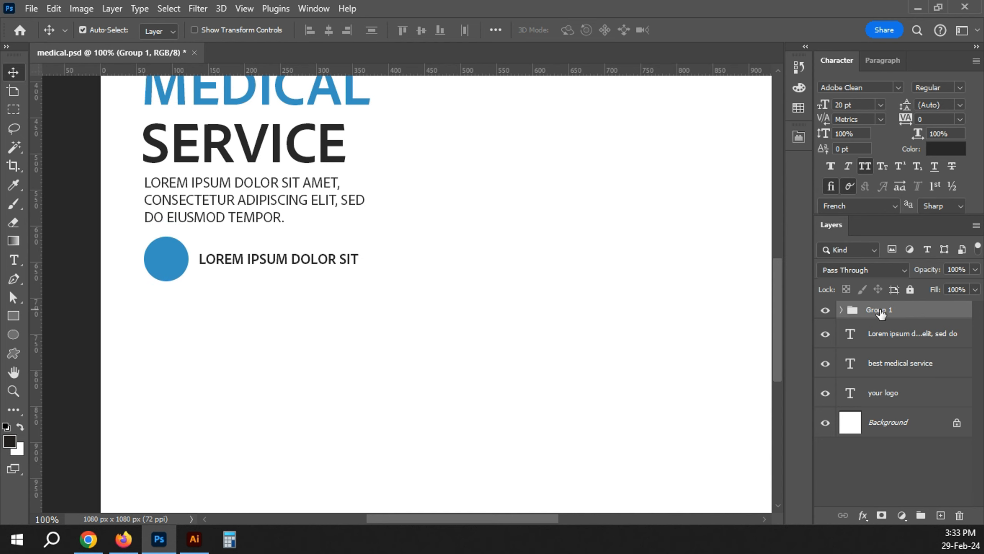
Duplicate the circle-and-text group and move the copy straight down, leaving a small gap below the first one
{"action": "key", "text": "ctrl+j"}
{"action": "key", "text": "shift+Down"}
{"action": "key", "text": "shift+Down"}
{"action": "key", "text": "shift+Down"}
{"action": "key", "text": "shift+Down"}
{"action": "key", "text": "shift+Down"}
{"action": "key", "text": "shift+Down"}
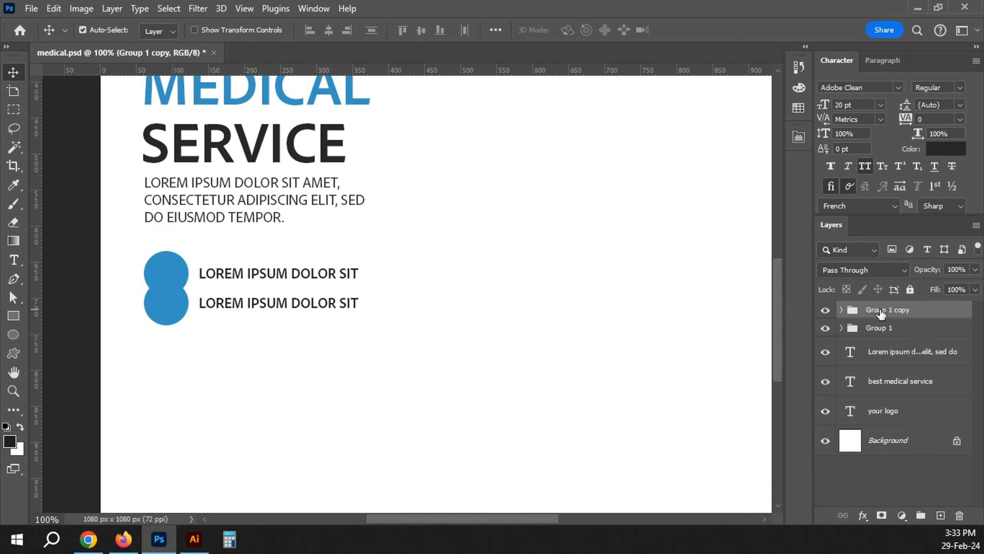
{"action": "key", "text": "shift+Down"}
{"action": "key", "text": "shift+Down"}
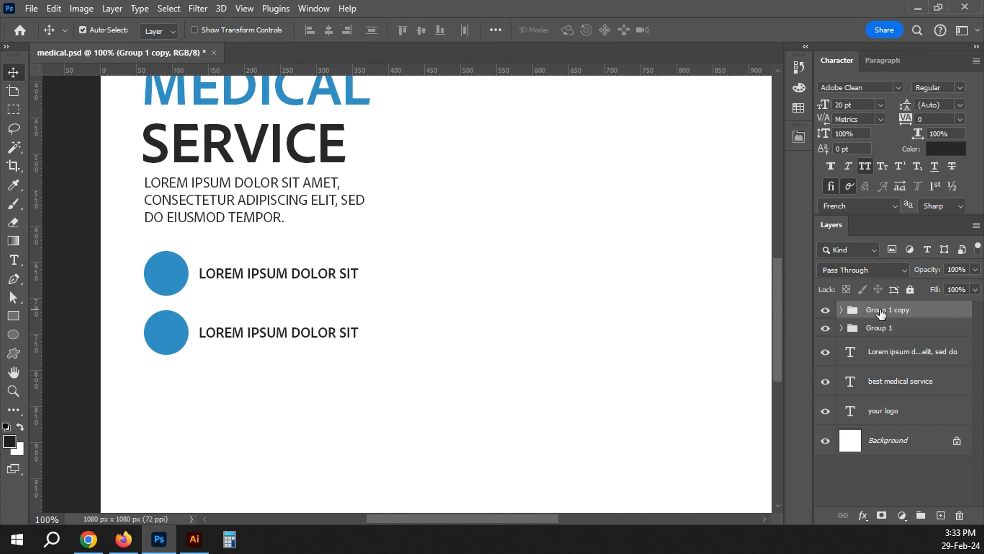
Duplicate the second circle-and-text group and move the copy straight down as a third row of the list
{"action": "key", "text": "ctrl+j"}
{"action": "key", "text": "shift+Down"}
{"action": "key", "text": "shift+Down"}
{"action": "key", "text": "shift+Down"}
{"action": "key", "text": "shift+Down"}
{"action": "key", "text": "shift+Down"}
{"action": "key", "text": "shift+Down"}
{"action": "key", "text": "shift+Down"}
{"action": "key", "text": "shift+Down"}
{"action": "key", "text": "shift+Down"}
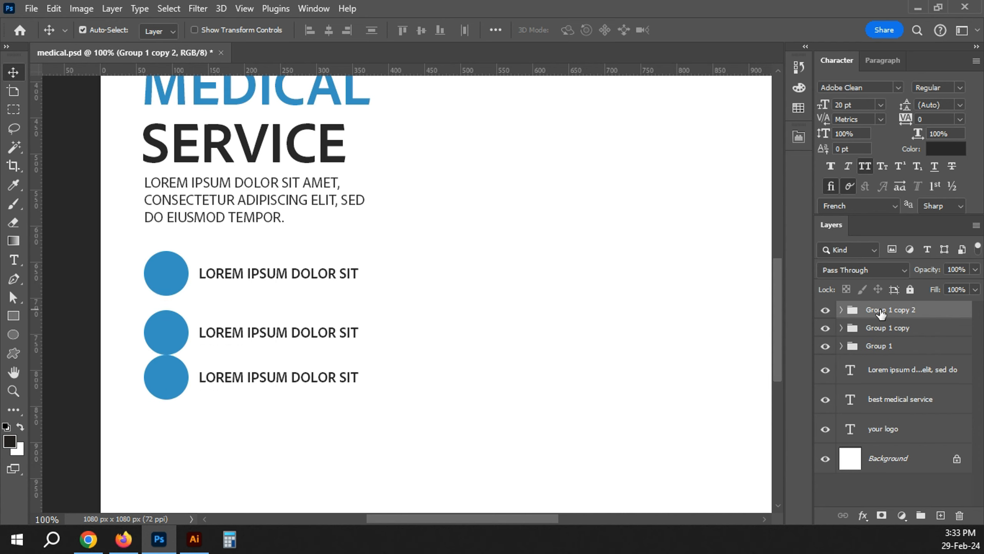
Scale the three blue list circles down together to about 78% of their size
{"action": "left_click_drag", "start_coordinate": [137, 249], "coordinate": [161, 385]}
{"action": "key", "text": "ctrl+t"}
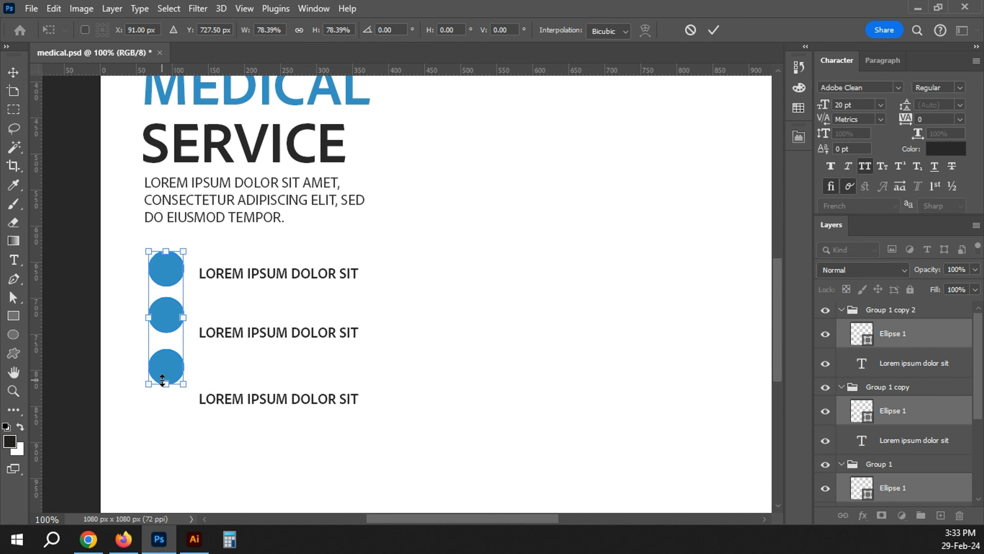
{"action": "key", "text": "Return"}
Align each of the three text lines vertically with the centre of its own blue circle
{"action": "left_click", "coordinate": [132, 315]}
{"action": "left_click", "coordinate": [415, 31]}
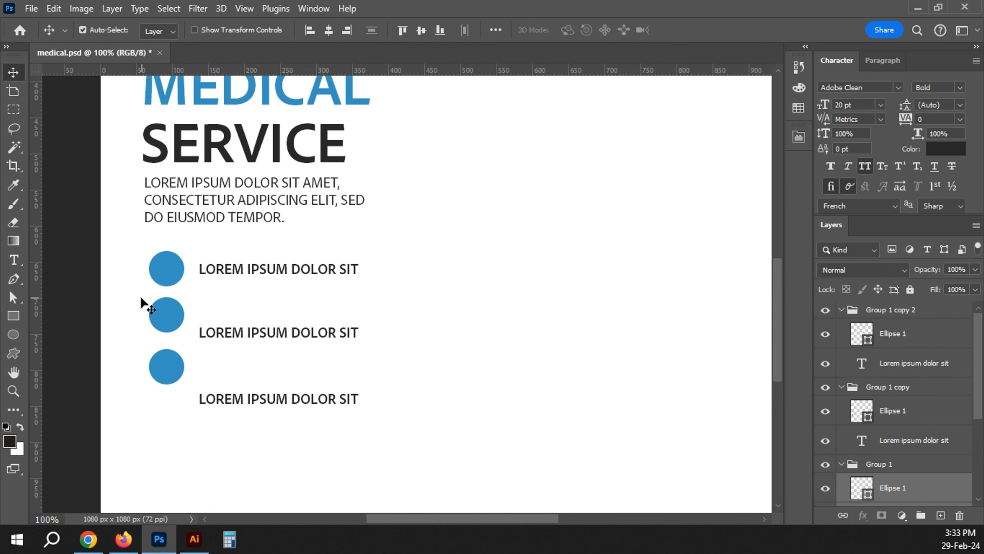
{"action": "left_click_drag", "start_coordinate": [142, 303], "coordinate": [232, 345]}
{"action": "left_click", "coordinate": [422, 30]}
{"action": "left_click_drag", "start_coordinate": [146, 353], "coordinate": [249, 422]}
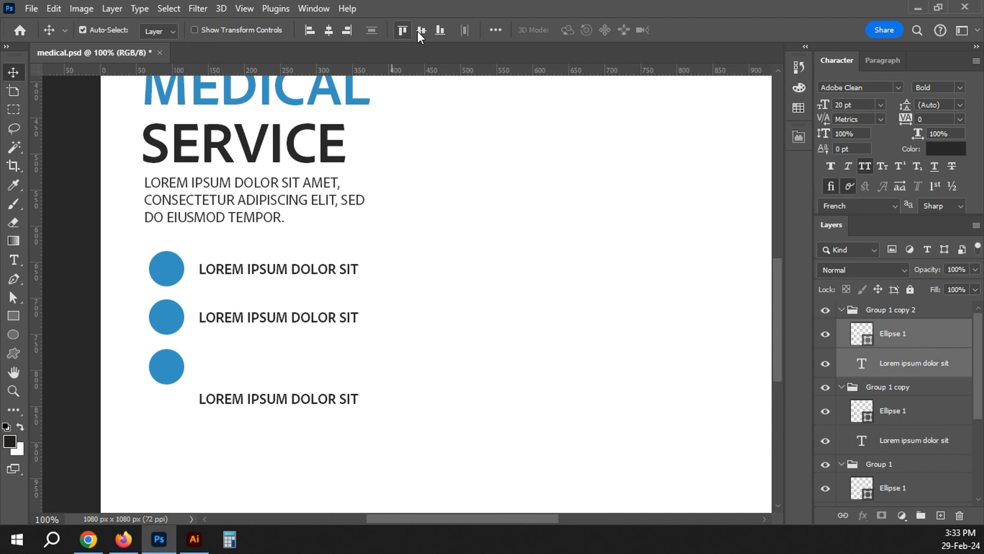
{"action": "left_click", "coordinate": [422, 31]}
Try moving the second and third list rows up towards the first row, and undo the move
{"action": "left_click_drag", "start_coordinate": [136, 310], "coordinate": [253, 401]}
{"action": "key", "text": "shift+Up"}
{"action": "key", "text": "shift+Up"}
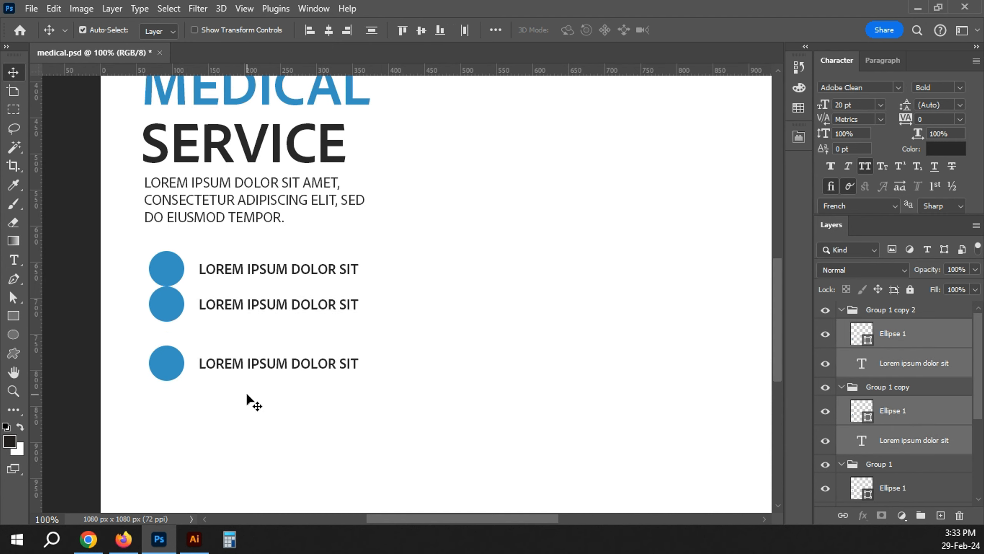
{"action": "key", "text": "ctrl+z"}
{"action": "key", "text": "ctrl+z"}
{"action": "key", "text": "ctrl+z"}
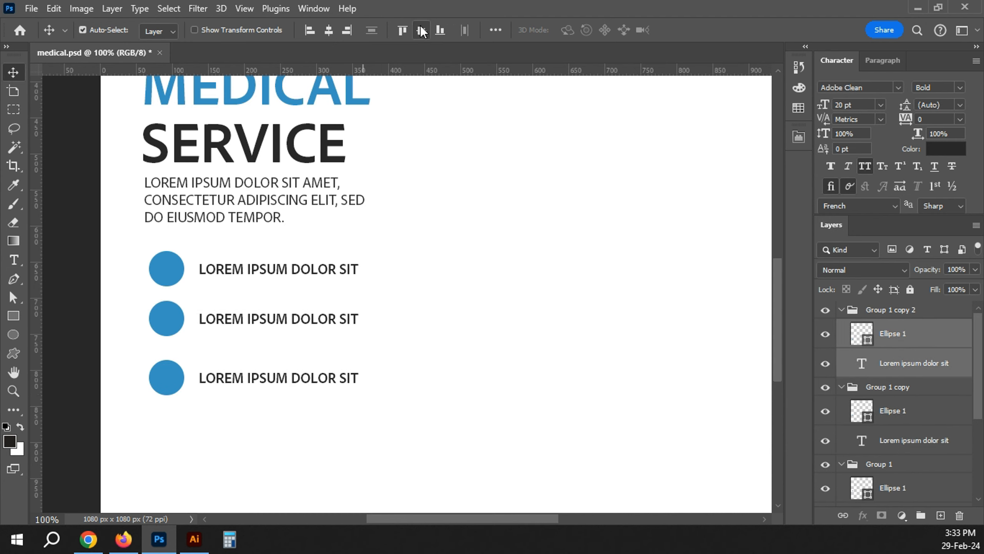
Move the third circle-and-text row up so its gap matches the one between the first two rows
{"action": "key", "text": "shift+Up"}
{"action": "key", "text": "shift+Up"}
{"action": "key", "text": "shift+Up"}
{"action": "key", "text": "Down"}
{"action": "key", "text": "Down"}
{"action": "key", "text": "Down"}
{"action": "key", "text": "Down"}
{"action": "key", "text": "Down"}
{"action": "key", "text": "Down"}
{"action": "key", "text": "Down"}
{"action": "key", "text": "shift+Down"}
{"action": "key", "text": "shift+Down"}
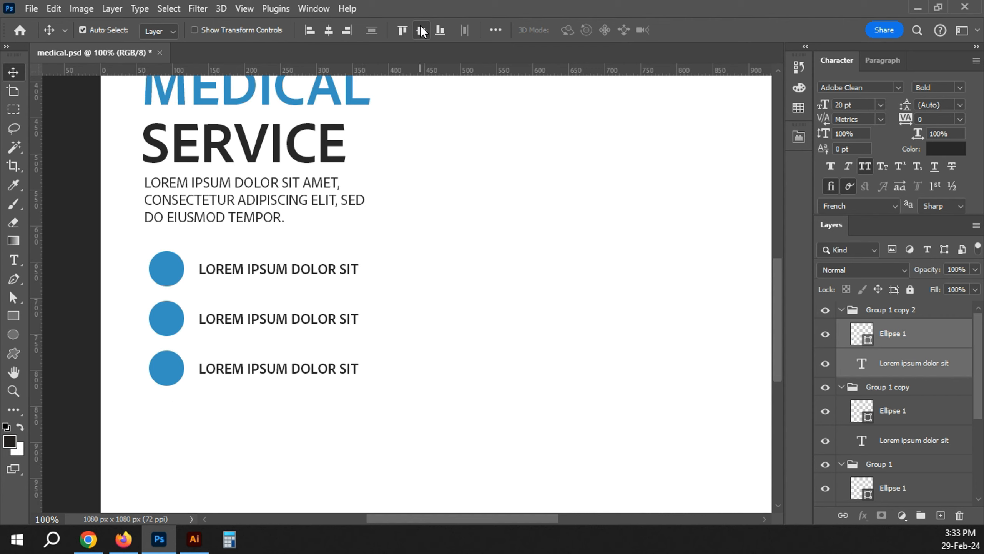
Line up the left edges of the three blue list circles with the left edge of the paragraph above
{"action": "left_click_drag", "start_coordinate": [260, 398], "coordinate": [306, 237]}
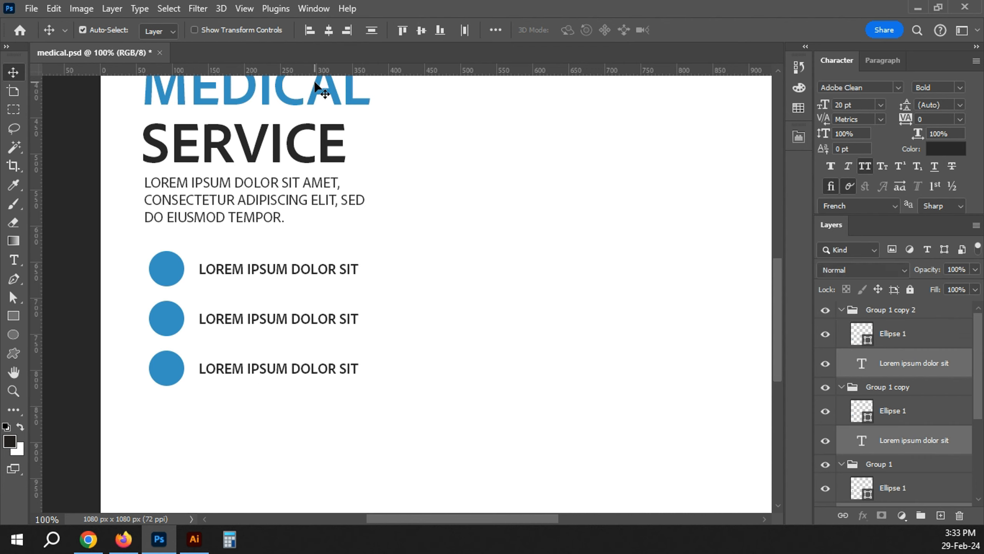
{"action": "left_click", "coordinate": [311, 35]}
{"action": "key", "text": "ctrl+z"}
{"action": "left_click_drag", "start_coordinate": [155, 251], "coordinate": [173, 391]}
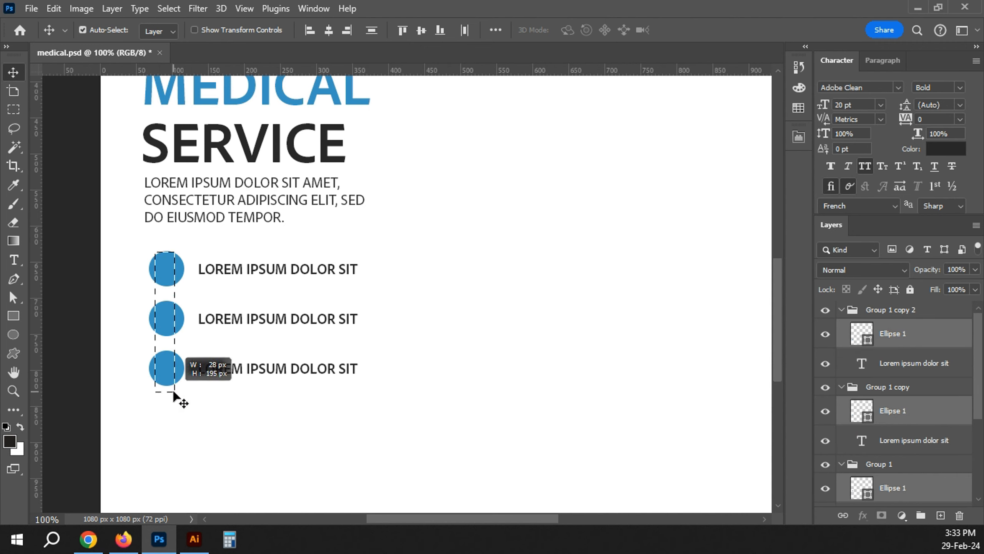
{"action": "left_click", "coordinate": [310, 30]}
{"action": "key", "text": "shift+Right"}
{"action": "key", "text": "shift+Right"}
{"action": "key", "text": "shift+Right"}
{"action": "key", "text": "shift+Right"}
{"action": "key", "text": "shift+Right"}
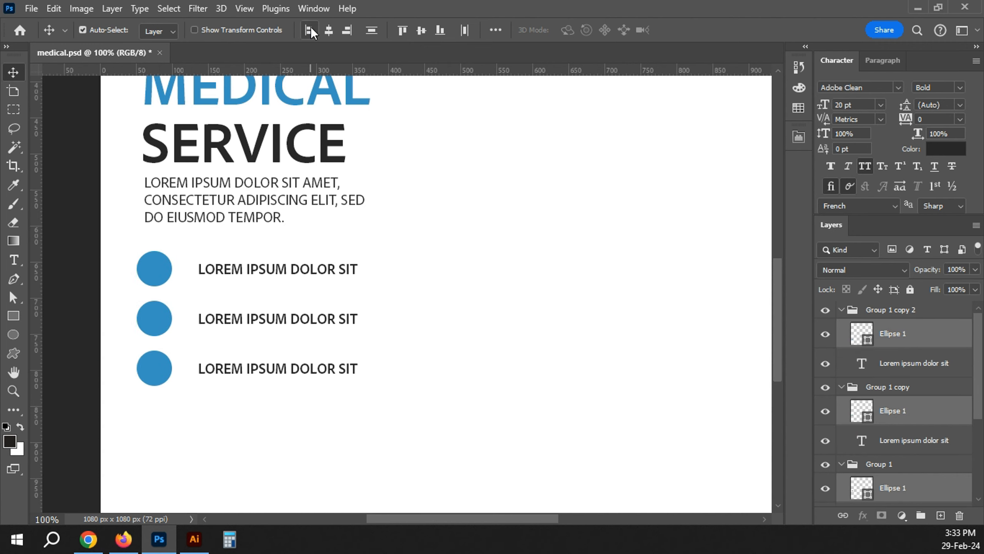
{"action": "key", "text": "shift+Right"}
Move the three bold text lines left, leaving a narrow gap between them and their blue circles
{"action": "left_click_drag", "start_coordinate": [258, 407], "coordinate": [263, 263]}
{"action": "key", "text": "shift+Left"}
{"action": "key", "text": "shift+Left"}
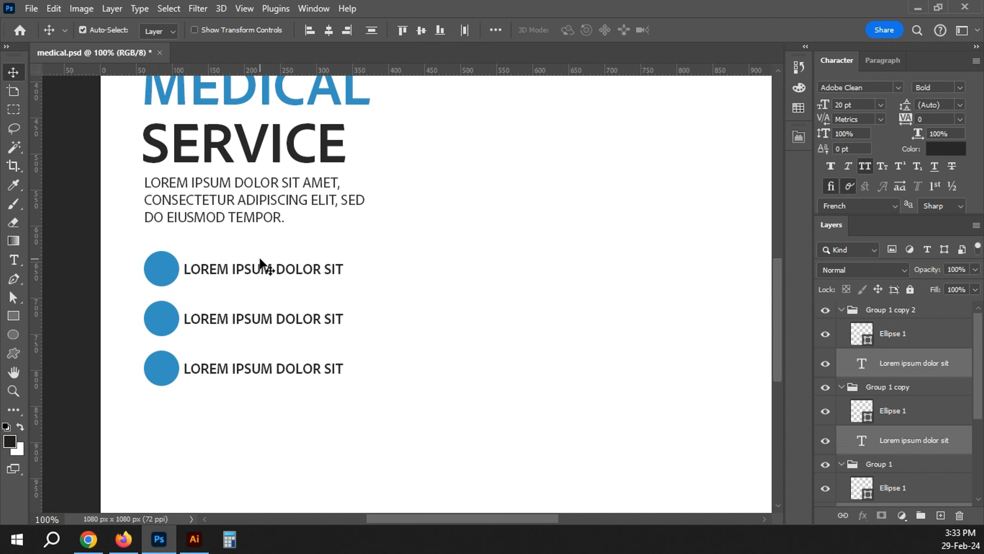
{"action": "key", "text": "Right"}
{"action": "key", "text": "Right"}
{"action": "key", "text": "Right"}
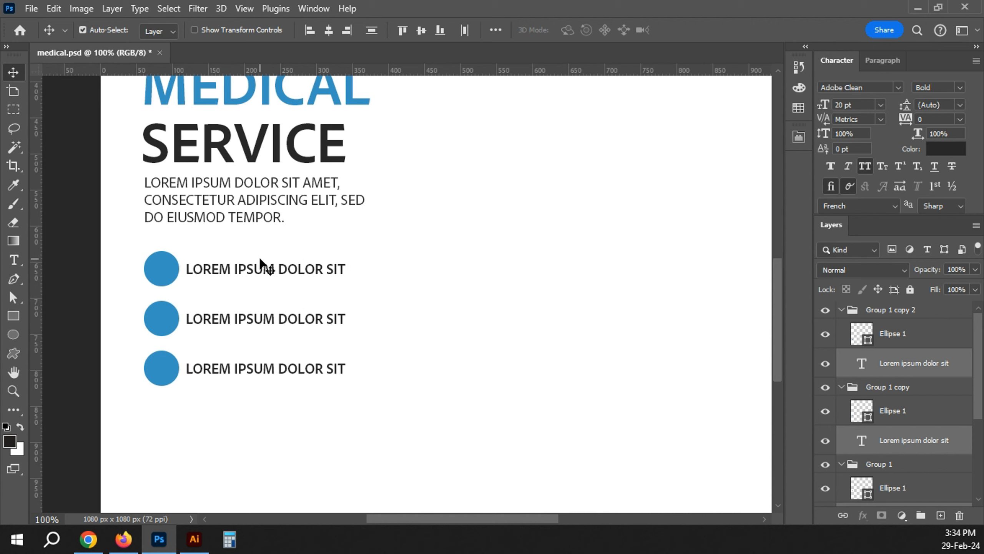
{"action": "key", "text": "Right"}
{"action": "key", "text": "Right"}
{"action": "left_click", "coordinate": [442, 283]}
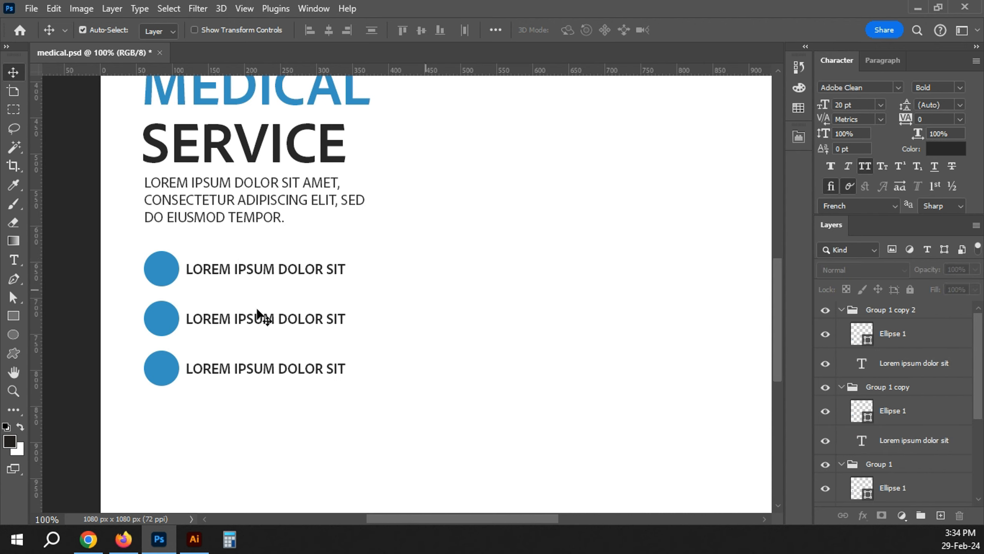
Nudge the second and third list rows up to tighten the spacing evenly, and save the document
{"action": "left_click_drag", "start_coordinate": [137, 306], "coordinate": [284, 421]}
{"action": "key", "text": "Up"}
{"action": "key", "text": "Up"}
{"action": "key", "text": "Up"}
{"action": "key", "text": "Up"}
{"action": "key", "text": "Up"}
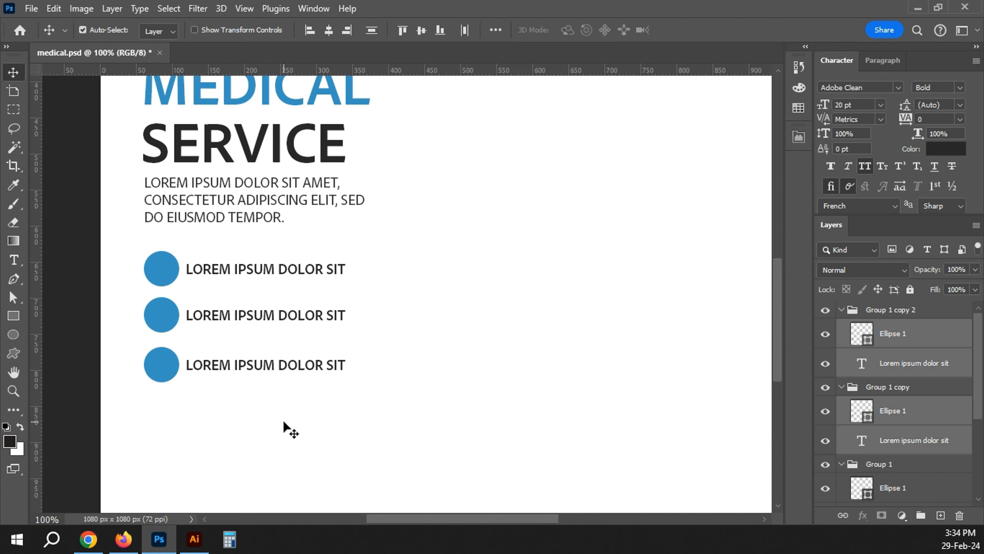
{"action": "left_click_drag", "start_coordinate": [95, 351], "coordinate": [367, 404]}
{"action": "key", "text": "Up"}
{"action": "key", "text": "Up"}
{"action": "key", "text": "Up"}
{"action": "key", "text": "Up"}
{"action": "key", "text": "Up"}
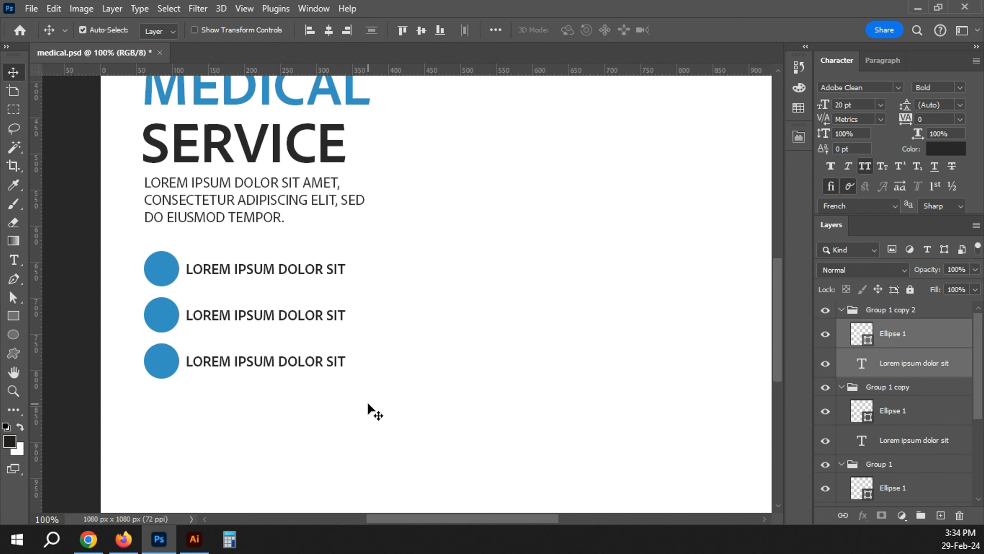
{"action": "key", "text": "ctrl+0"}
{"action": "left_click", "coordinate": [518, 330]}
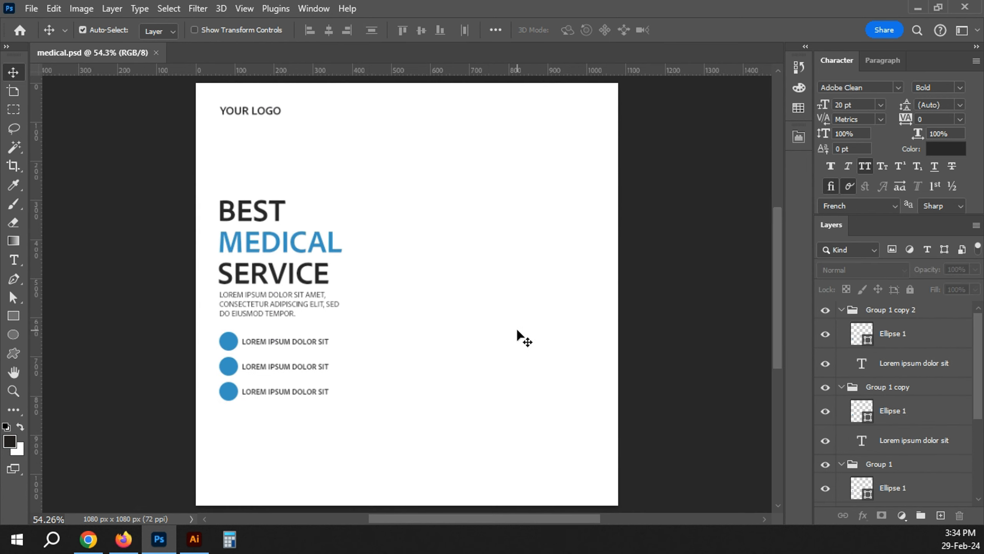
Set the BEST MEDICAL SERVICE headline to the Black font style with 75 pt line spacing
{"action": "left_click", "coordinate": [435, 301], "text": "ctrl"}
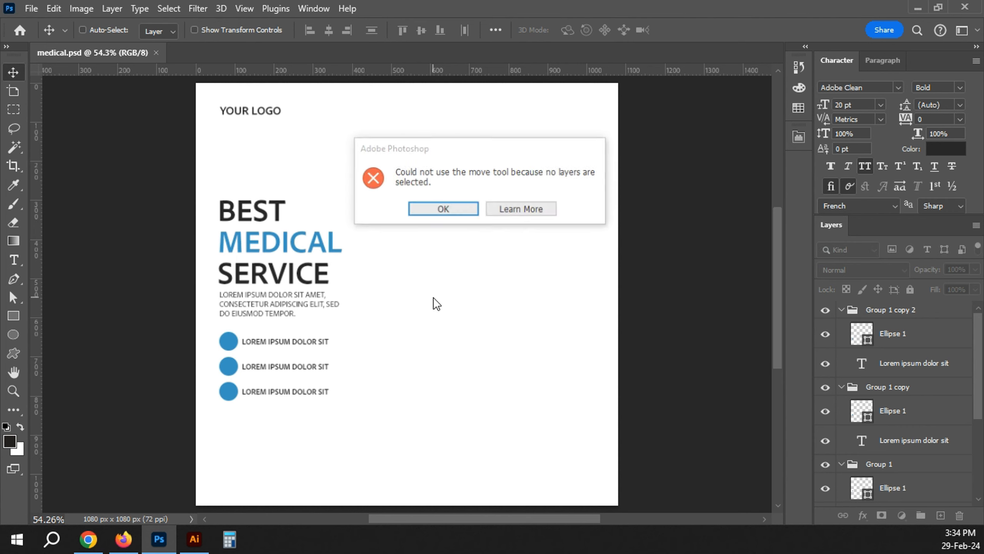
{"action": "left_click", "coordinate": [454, 210]}
{"action": "left_click", "coordinate": [316, 241], "text": "ctrl"}
{"action": "left_click", "coordinate": [452, 253], "text": "ctrl"}
{"action": "left_click", "coordinate": [266, 238]}
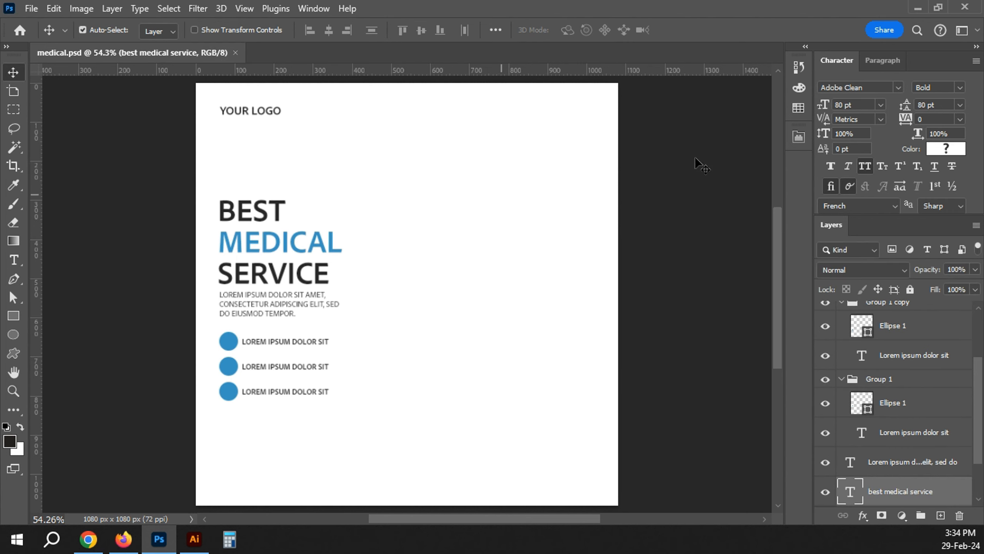
{"action": "left_click", "coordinate": [961, 90]}
{"action": "left_click", "coordinate": [868, 249]}
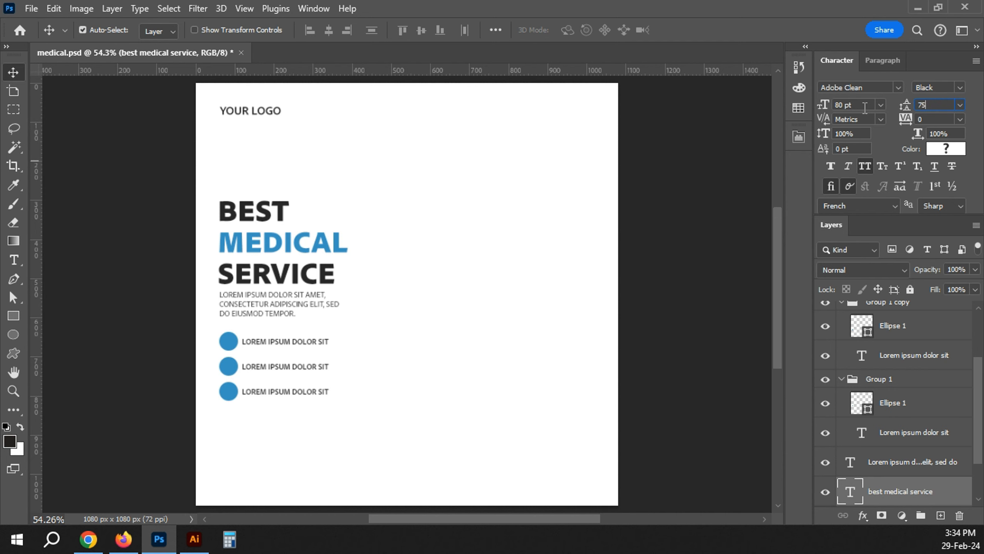
{"action": "key", "text": "Return"}
Move the headline slightly down so it sits just above the paragraph, and save the document
{"action": "scroll", "coordinate": [256, 272], "scroll_direction": "up", "scroll_amount": 5}
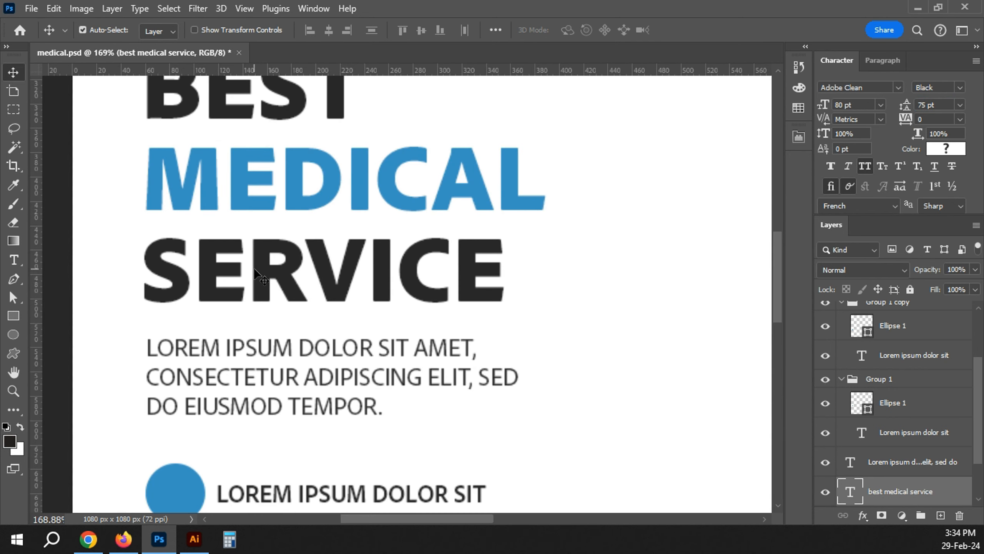
{"action": "key", "text": "shift+Down"}
{"action": "key", "text": "shift+Down"}
{"action": "key", "text": "shift+Down"}
{"action": "key", "text": "shift+Up"}
{"action": "key", "text": "shift+Up"}
{"action": "key", "text": "ctrl+0"}
{"action": "left_click", "coordinate": [447, 287]}
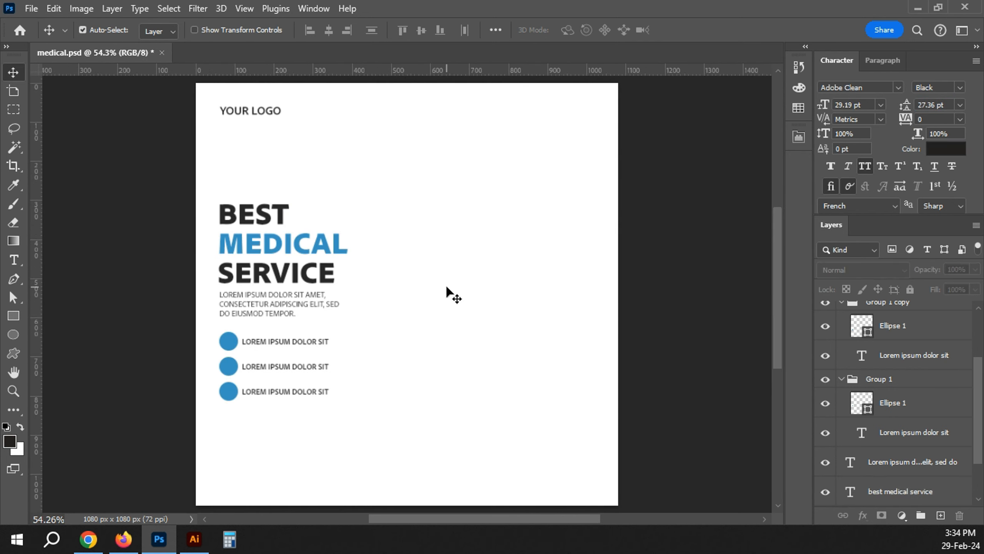
{"action": "key", "text": "ctrl+s"}
Draw a large circle over the right part of the canvas, extending past its right edge
{"action": "key", "text": "ctrl+minus"}
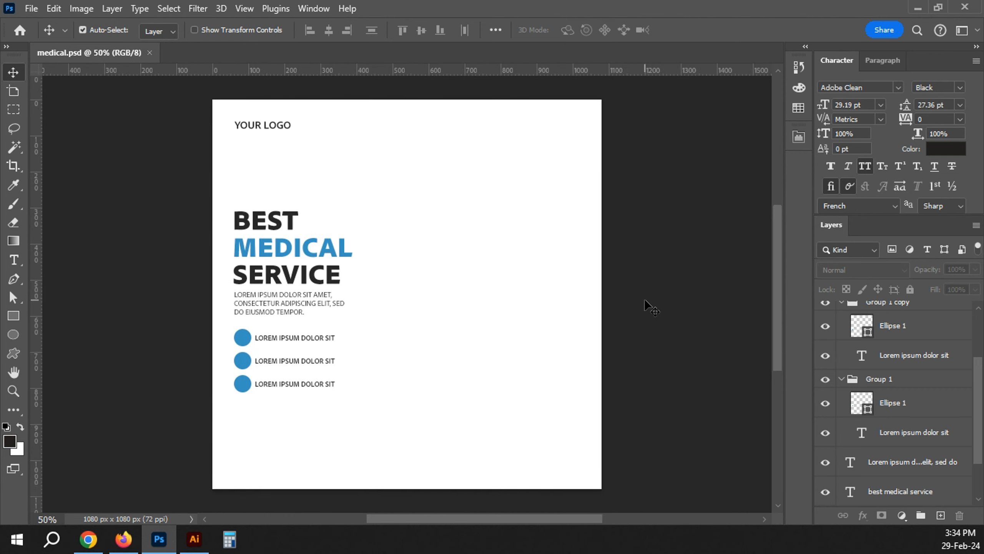
{"action": "key", "text": "u"}
{"action": "left_click_drag", "start_coordinate": [327, 151], "coordinate": [567, 539]}
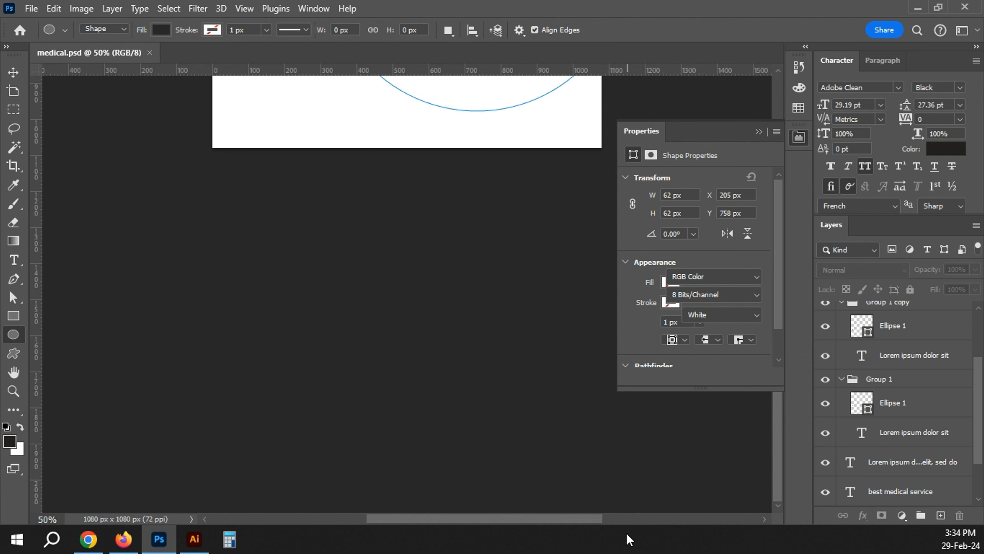
{"action": "left_click", "coordinate": [804, 135]}
{"action": "left_click", "coordinate": [15, 74]}
{"action": "left_click", "coordinate": [241, 213]}
{"action": "left_click_drag", "start_coordinate": [397, 149], "coordinate": [318, 475]}
{"action": "left_click", "coordinate": [444, 279]}
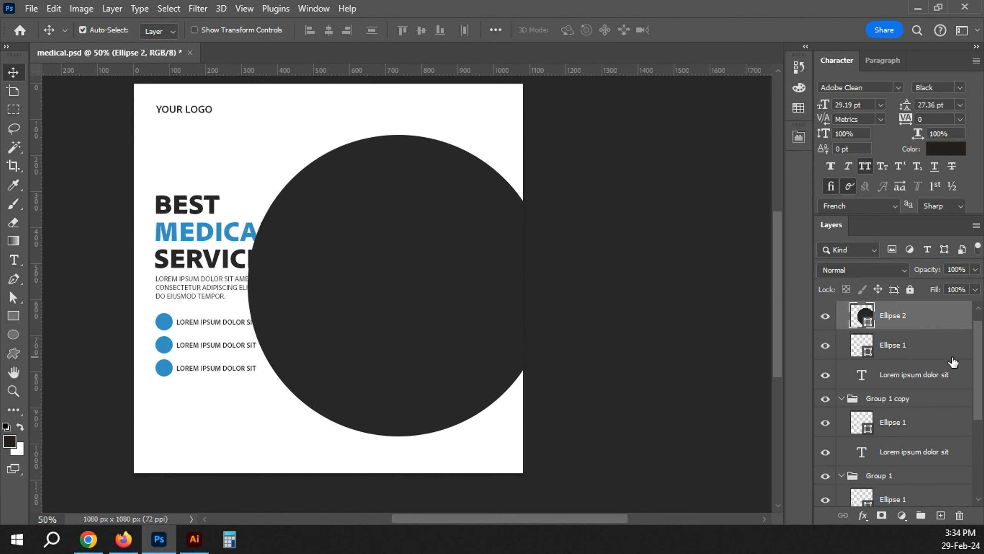
Fill the large circle with the blue sampled from the small list circles
{"action": "double_click", "coordinate": [861, 316]}
{"action": "left_click", "coordinate": [164, 322]}
{"action": "key", "text": "Return"}
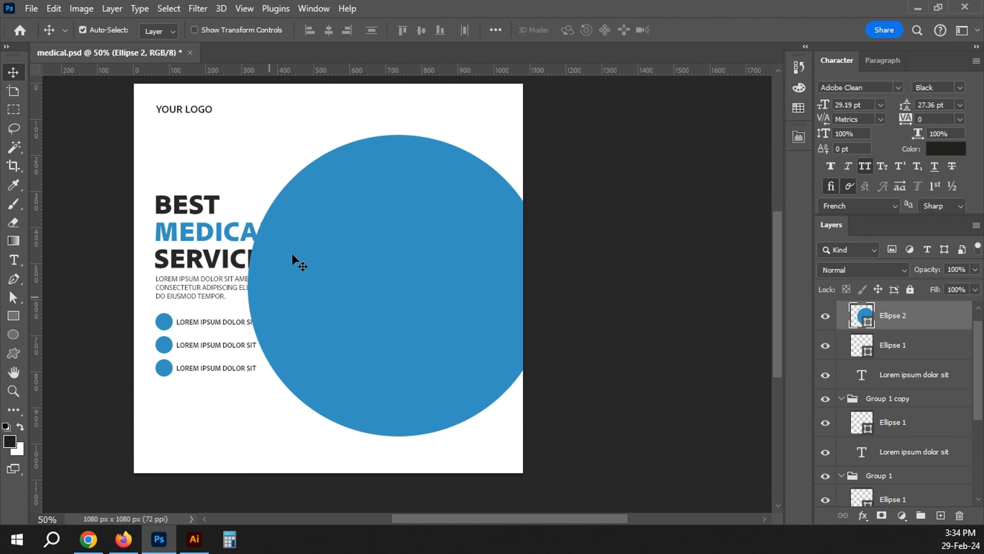
Enlarge the blue circle and move it down so only its upper arc covers the canvas's lower right
{"action": "left_click_drag", "start_coordinate": [292, 257], "coordinate": [305, 443]}
{"action": "key", "text": "ctrl+t"}
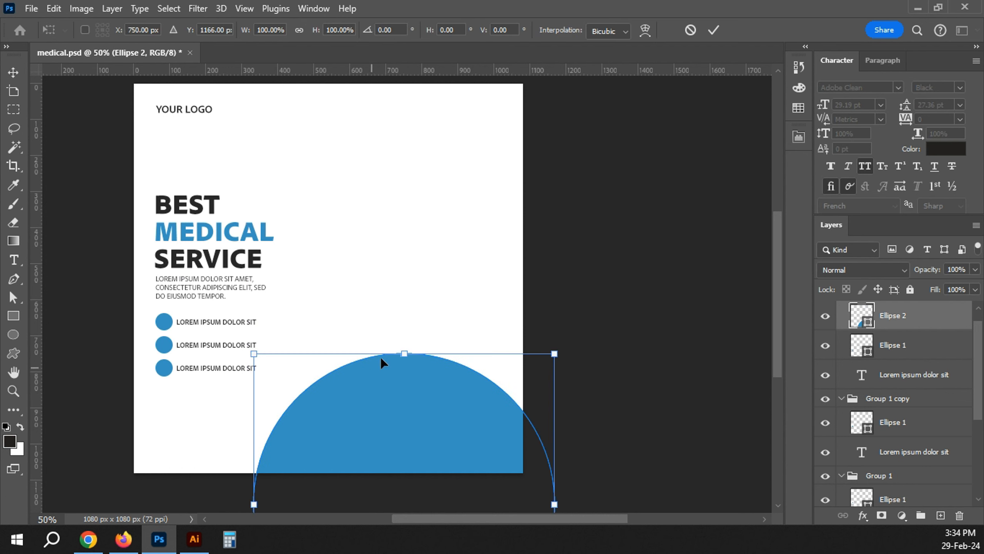
{"action": "left_click_drag", "start_coordinate": [404, 352], "coordinate": [412, 233]}
{"action": "left_click_drag", "start_coordinate": [347, 280], "coordinate": [327, 426]}
{"action": "left_click_drag", "start_coordinate": [389, 375], "coordinate": [388, 255]}
{"action": "left_click_drag", "start_coordinate": [380, 294], "coordinate": [395, 420]}
{"action": "key", "text": "Return"}
Duplicate the third circle-and-text row, move the copy down as an evenly spaced fourth row, and save the document
{"action": "scroll", "coordinate": [147, 370], "scroll_direction": "up", "scroll_amount": 3}
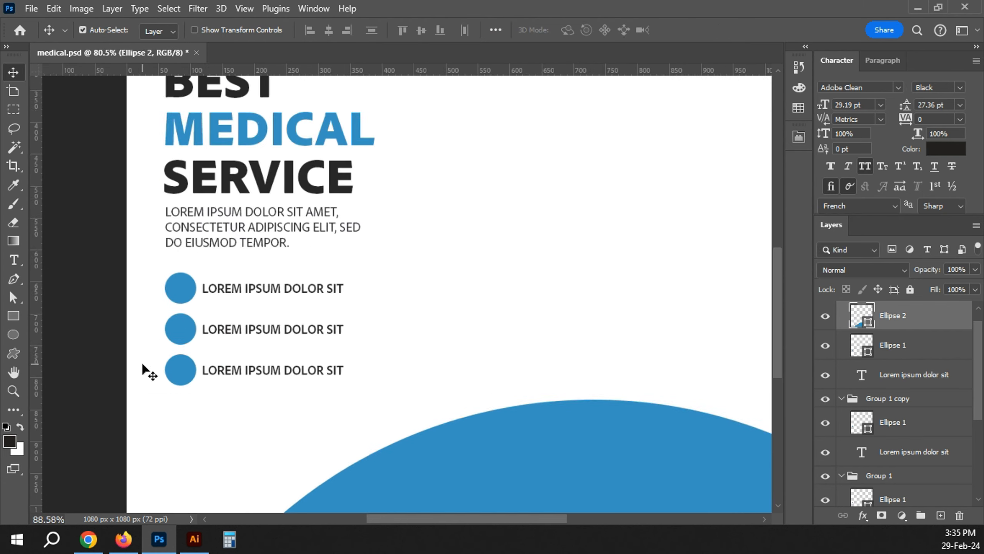
{"action": "scroll", "coordinate": [147, 370], "scroll_direction": "up", "scroll_amount": 2}
{"action": "left_click", "coordinate": [176, 372]}
{"action": "left_click", "coordinate": [275, 378], "text": "shift"}
{"action": "key", "text": "ctrl+j"}
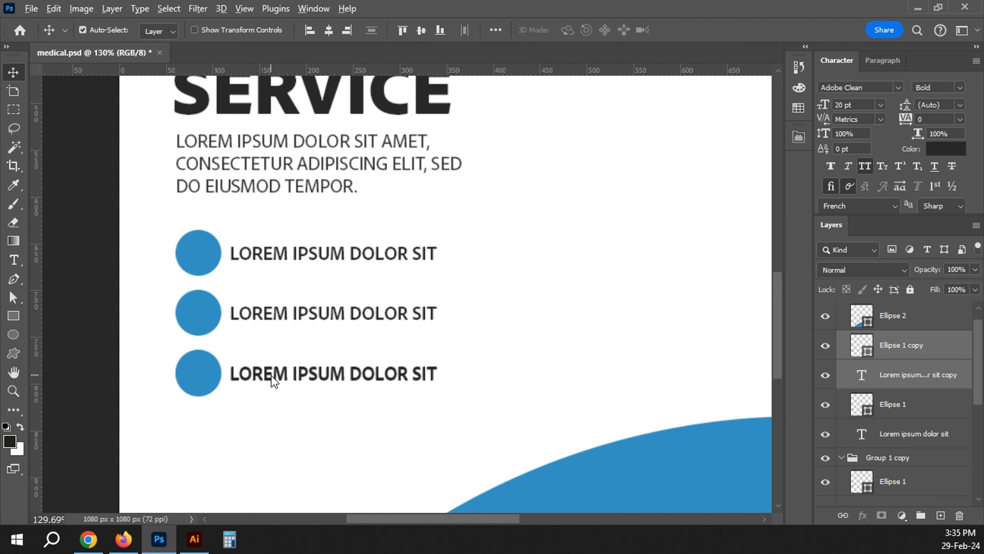
{"action": "key", "text": "shift+Down"}
{"action": "key", "text": "shift+Down"}
{"action": "key", "text": "shift+Down"}
{"action": "key", "text": "shift+Down"}
{"action": "key", "text": "shift+Down"}
{"action": "key", "text": "shift+Down"}
{"action": "key", "text": "shift+Down"}
{"action": "key", "text": "shift+Down"}
{"action": "key", "text": "shift+Down"}
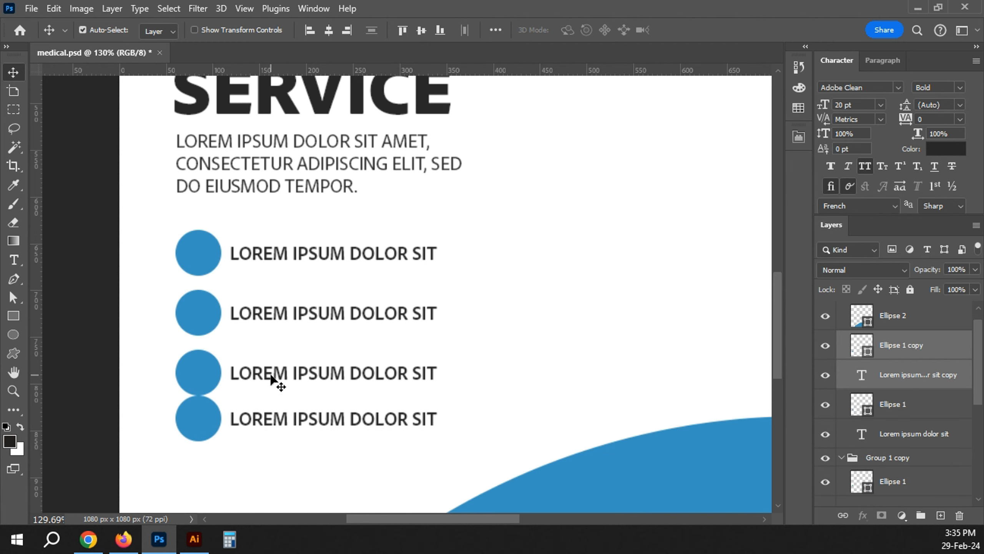
{"action": "key", "text": "shift+Down"}
{"action": "key", "text": "shift+Down"}
{"action": "scroll", "coordinate": [272, 376], "scroll_direction": "down", "scroll_amount": 5}
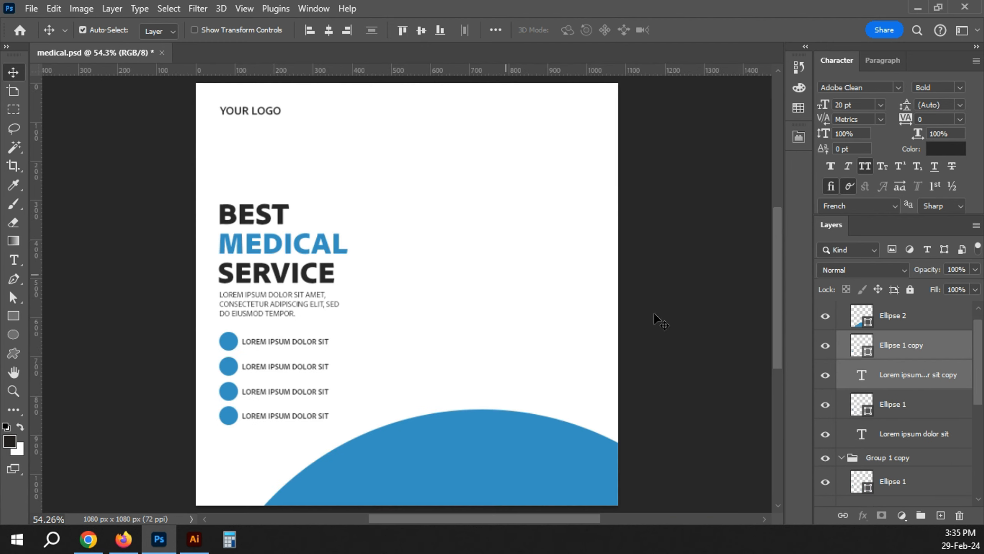
{"action": "left_click", "coordinate": [677, 234]}
{"action": "left_click", "coordinate": [194, 539]}
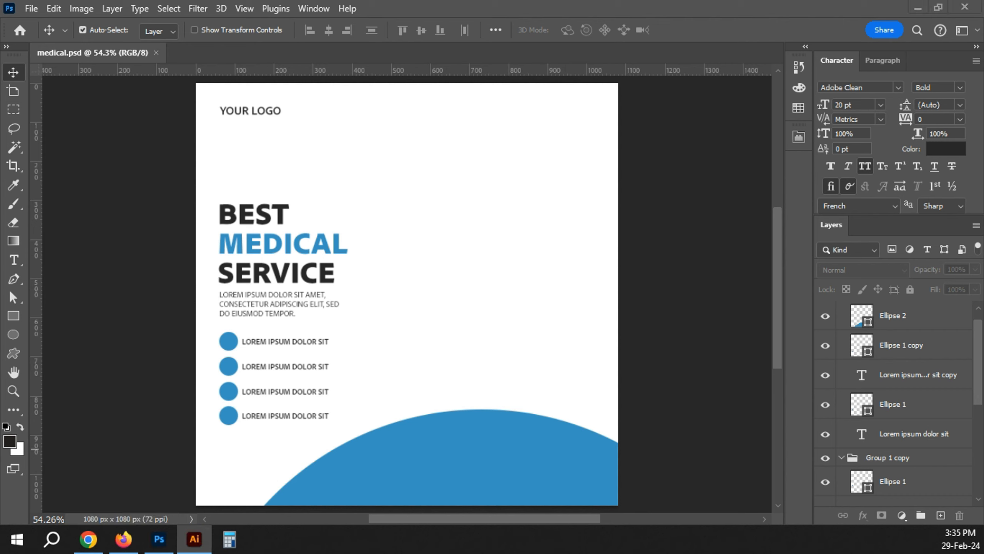
{"action": "left_click", "coordinate": [667, 263]}
{"action": "key", "text": "ctrl"}
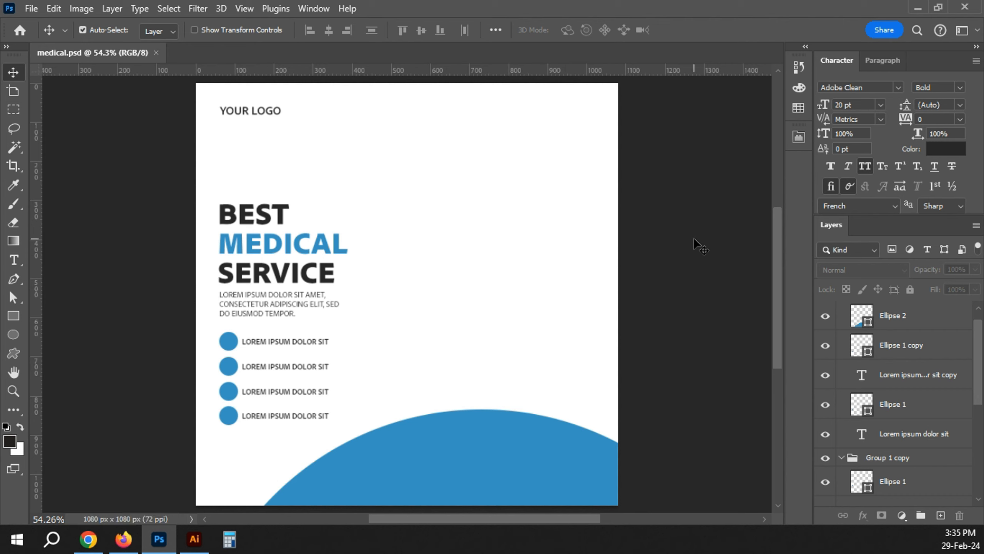
Copy the first blue list circle to the empty area beside the headline and enlarge it
{"action": "left_click_drag", "start_coordinate": [230, 350], "coordinate": [442, 219], "text": "alt"}
{"action": "key", "text": "ctrl+t"}
{"action": "key", "text": "Return"}
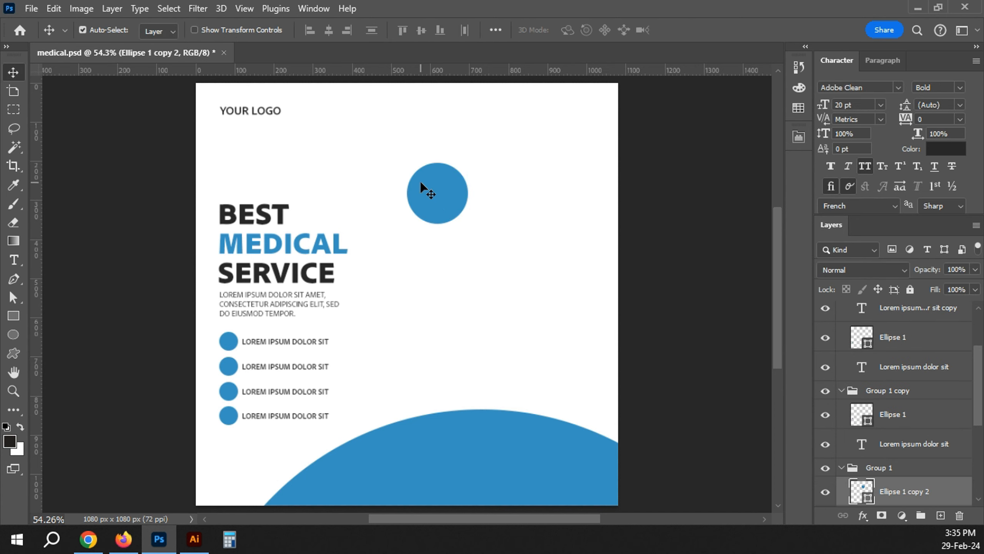
Add two progressively smaller copies of the circle diagonally below it, sizing the last to about 65 px
{"action": "left_click_drag", "start_coordinate": [420, 181], "coordinate": [460, 292]}
{"action": "key", "text": "ctrl+t"}
{"action": "key", "text": "Return"}
{"action": "key", "text": "ctrl+t"}
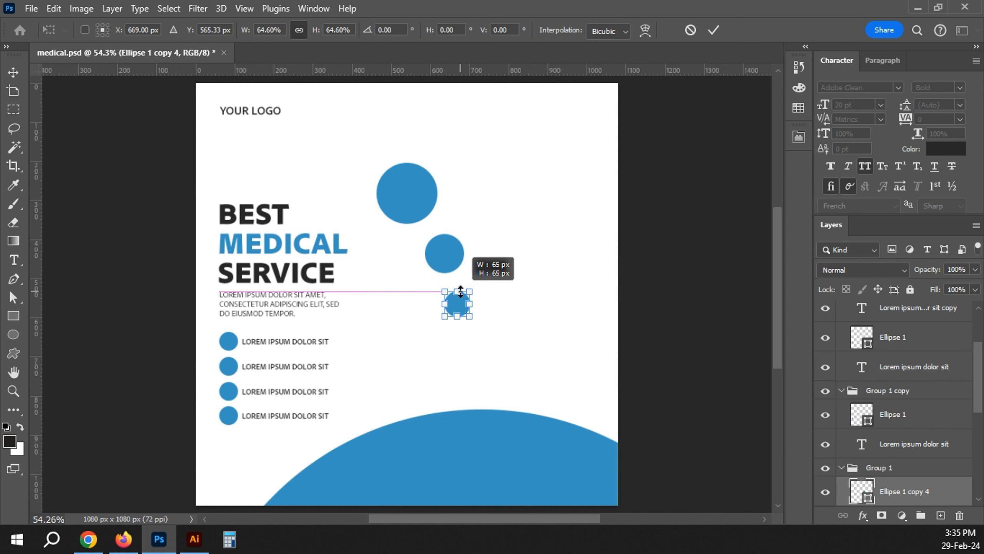
{"action": "key", "text": "Return"}
Shrink the two smaller decorative circles and arrange them close beneath the large circle, then save the document
{"action": "left_click", "coordinate": [455, 244], "text": "shift"}
{"action": "key", "text": "ctrl+t"}
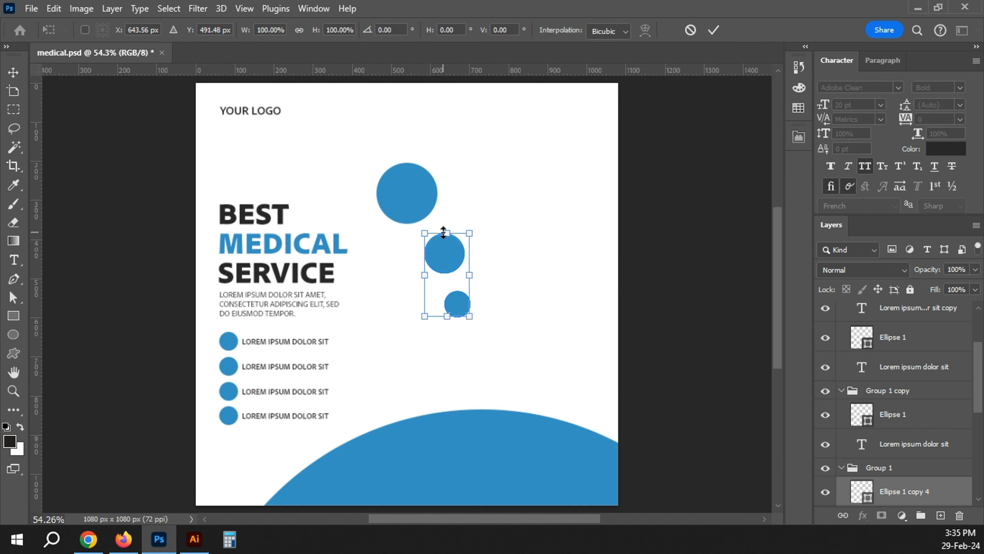
{"action": "left_click_drag", "start_coordinate": [443, 233], "coordinate": [398, 235]}
{"action": "key", "text": "Return"}
{"action": "left_click", "coordinate": [422, 278]}
{"action": "left_click_drag", "start_coordinate": [398, 284], "coordinate": [409, 276]}
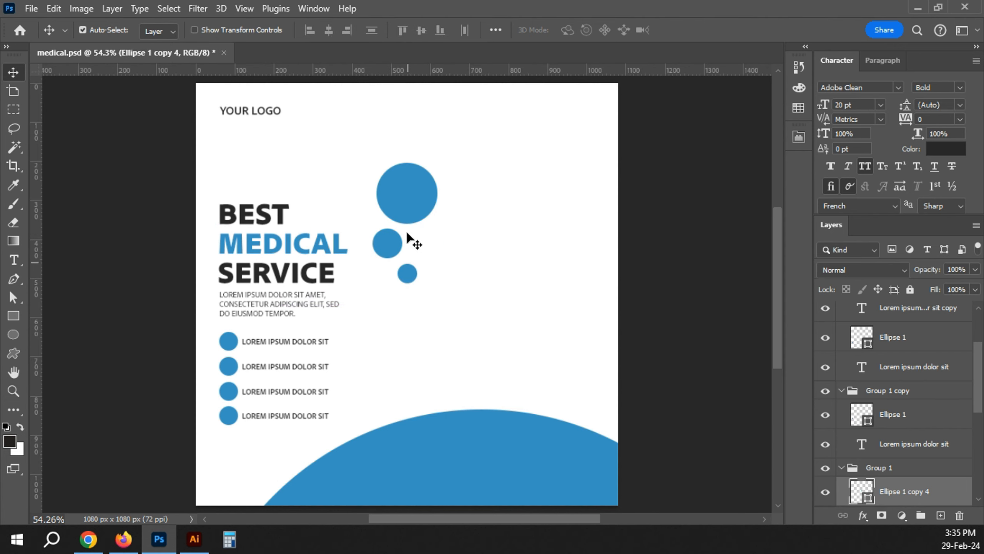
{"action": "left_click", "coordinate": [670, 251]}
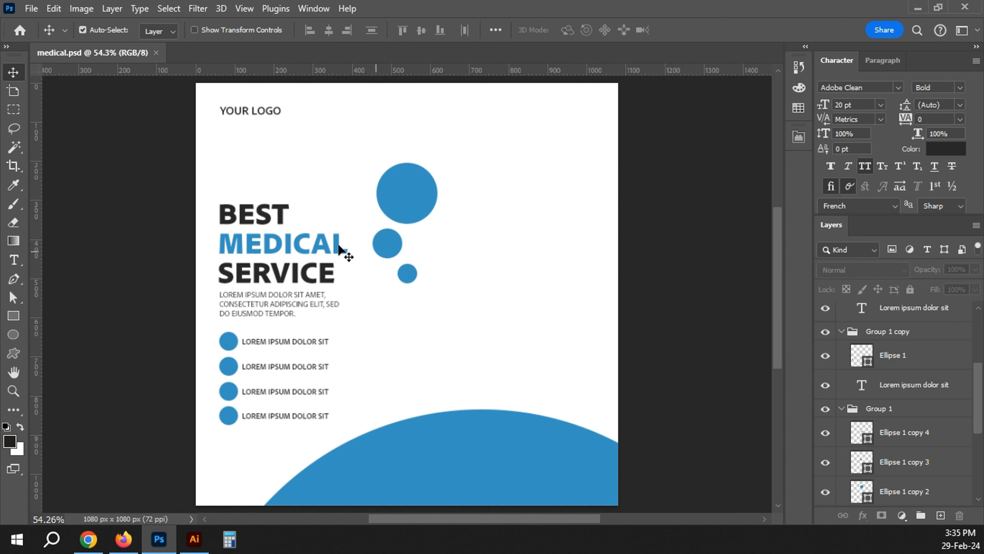
Duplicate the headline text, replace the copy's text with "40%", and place it on the large decorative circle
{"action": "left_click_drag", "start_coordinate": [338, 250], "coordinate": [404, 181]}
{"action": "double_click", "coordinate": [322, 143]}
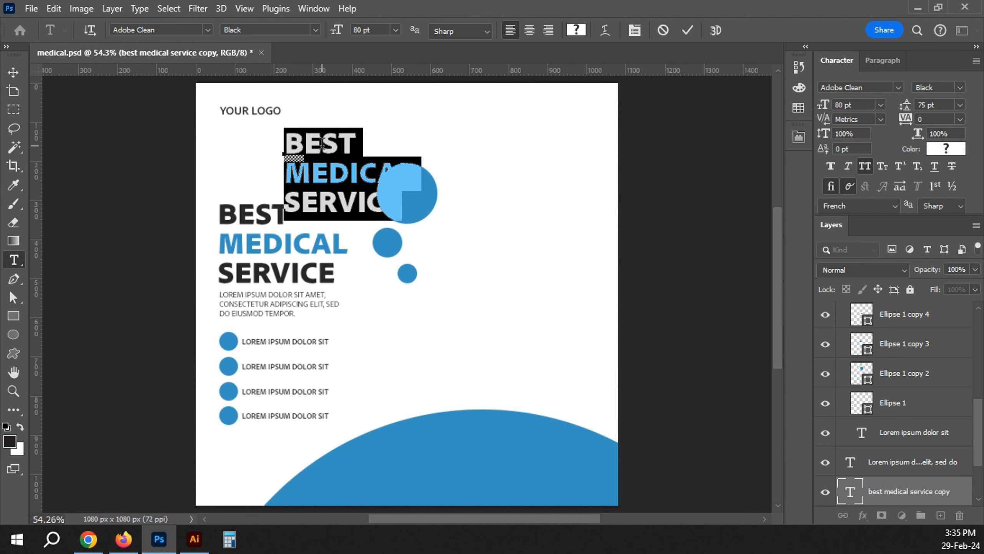
{"action": "type", "text": "40"}
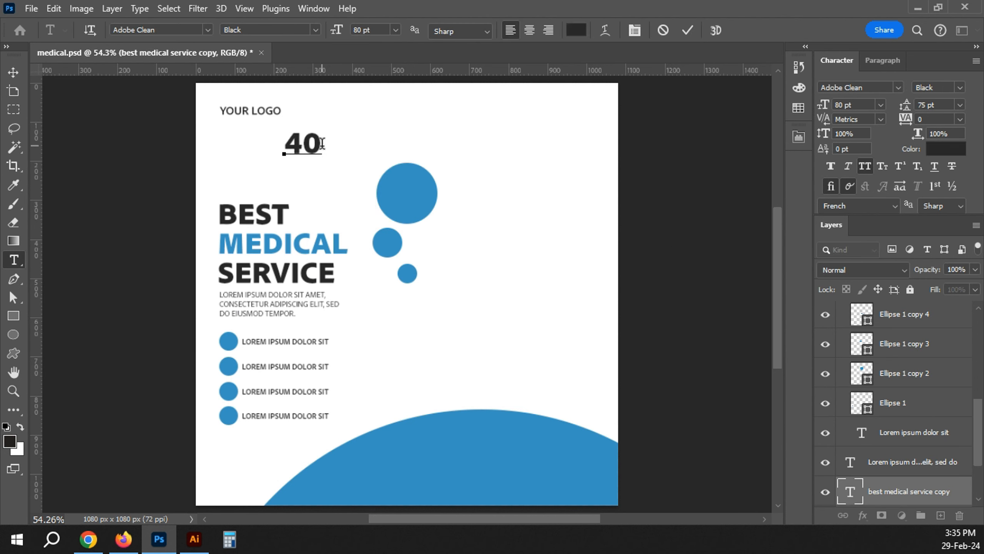
{"action": "type", "text": "%"}
{"action": "key", "text": "ctrl+Return"}
{"action": "key", "text": "v"}
{"action": "left_click_drag", "start_coordinate": [310, 145], "coordinate": [412, 191]}
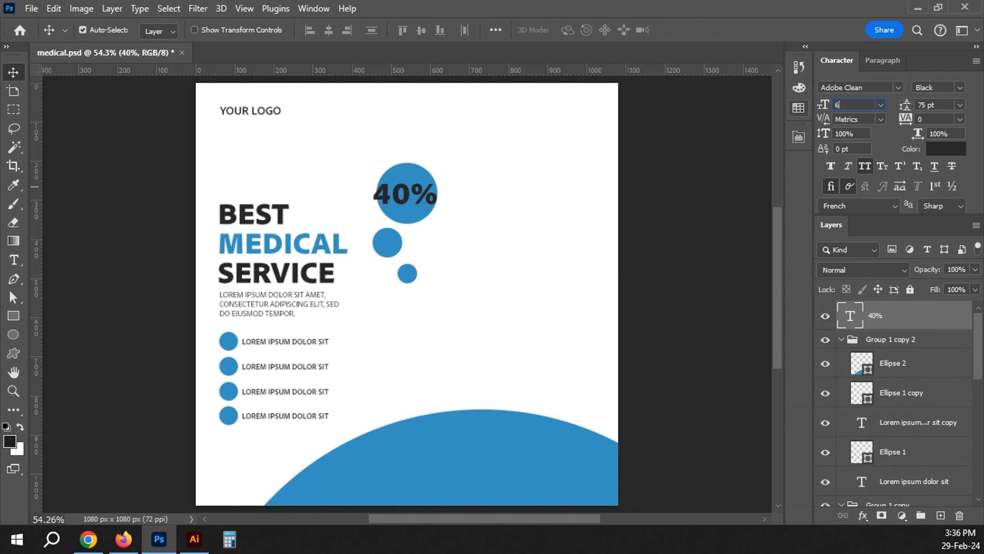
Set the 40% text to 60 pt, centre it across the large circle, and colour it white
{"action": "key", "text": "Return"}
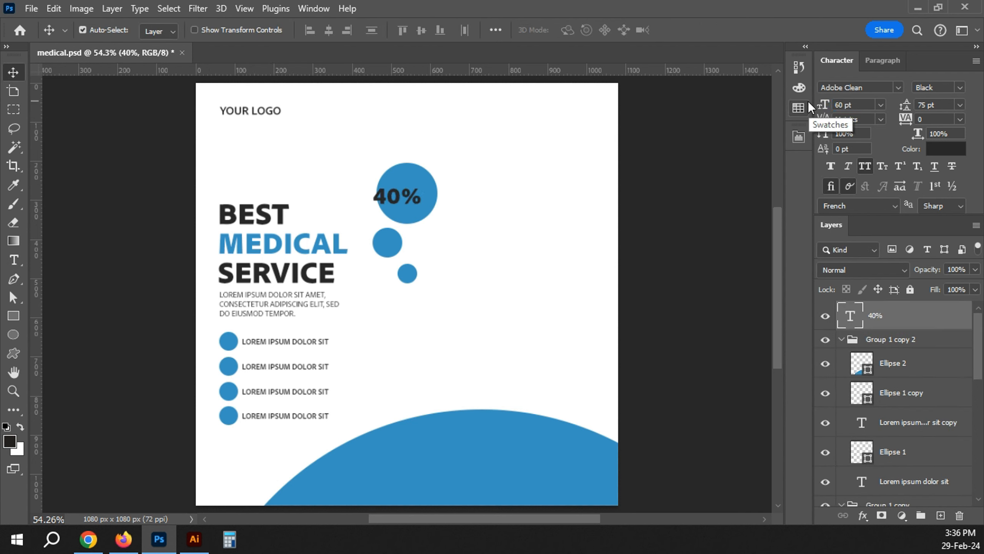
{"action": "left_click_drag", "start_coordinate": [400, 196], "coordinate": [406, 188]}
{"action": "left_click", "coordinate": [945, 149]}
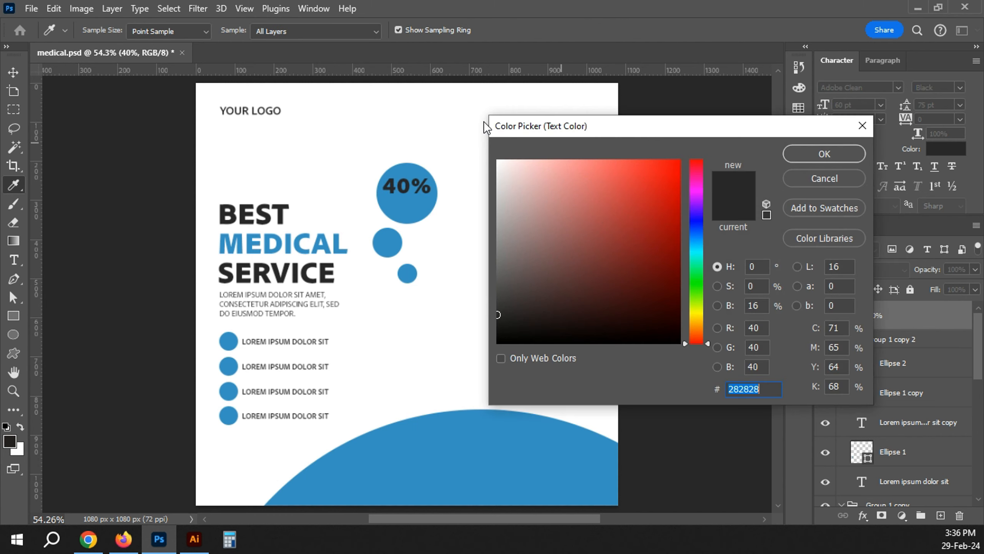
{"action": "left_click", "coordinate": [458, 119]}
{"action": "key", "text": "Return"}
Set only the percent sign to 30 pt and scale the whole 40% text up slightly within the circle
{"action": "double_click", "coordinate": [408, 193]}
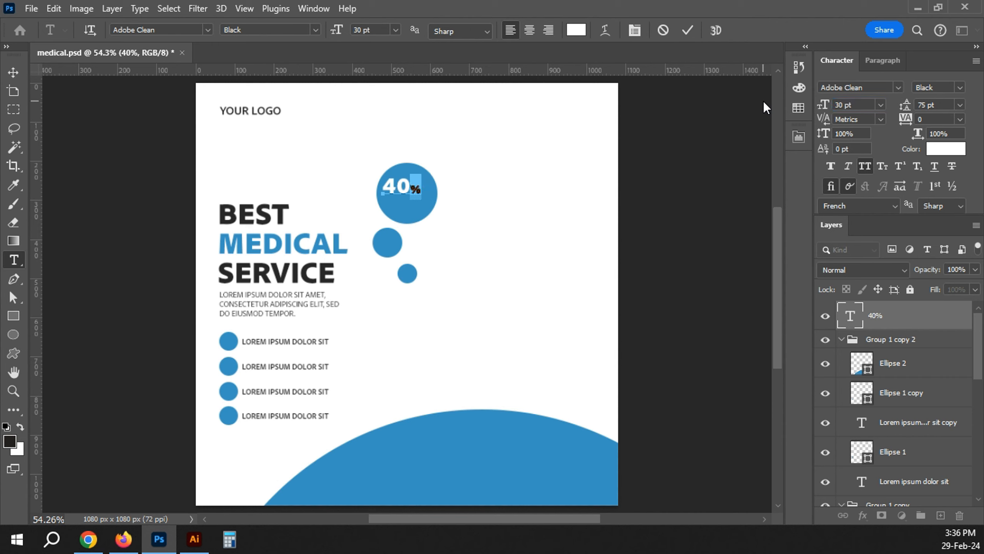
{"action": "key", "text": "ctrl+Return"}
{"action": "key", "text": "ctrl+t"}
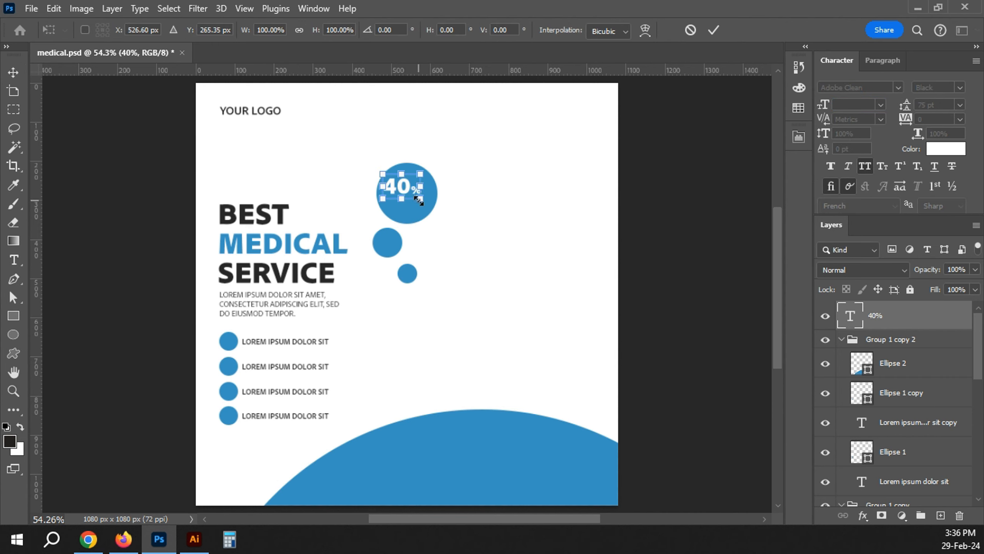
{"action": "left_click_drag", "start_coordinate": [421, 198], "coordinate": [431, 205]}
{"action": "key", "text": "Return"}
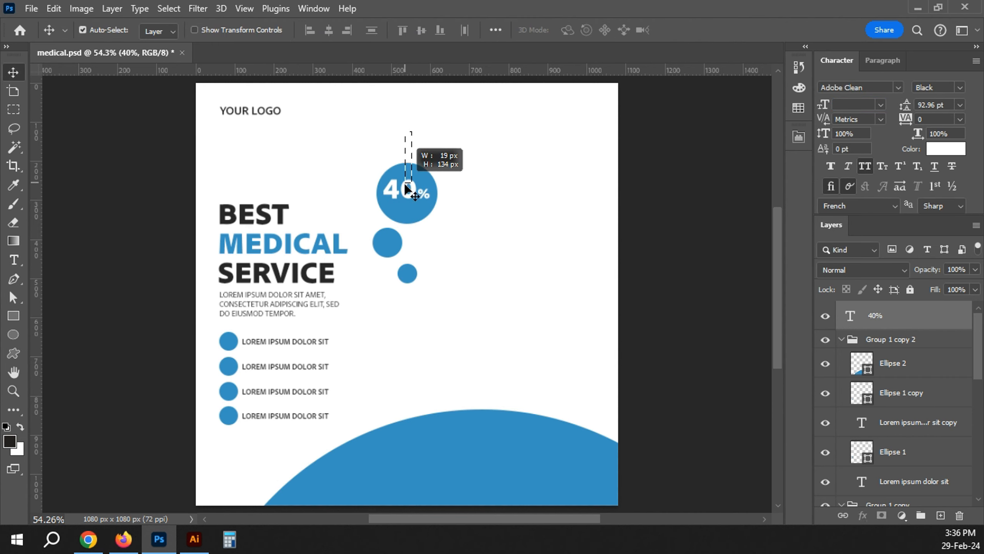
Copy the first list line to the empty area above the large arc and replace its text with "discount"
{"action": "left_click_drag", "start_coordinate": [255, 343], "coordinate": [448, 322]}
{"action": "double_click", "coordinate": [448, 319]}
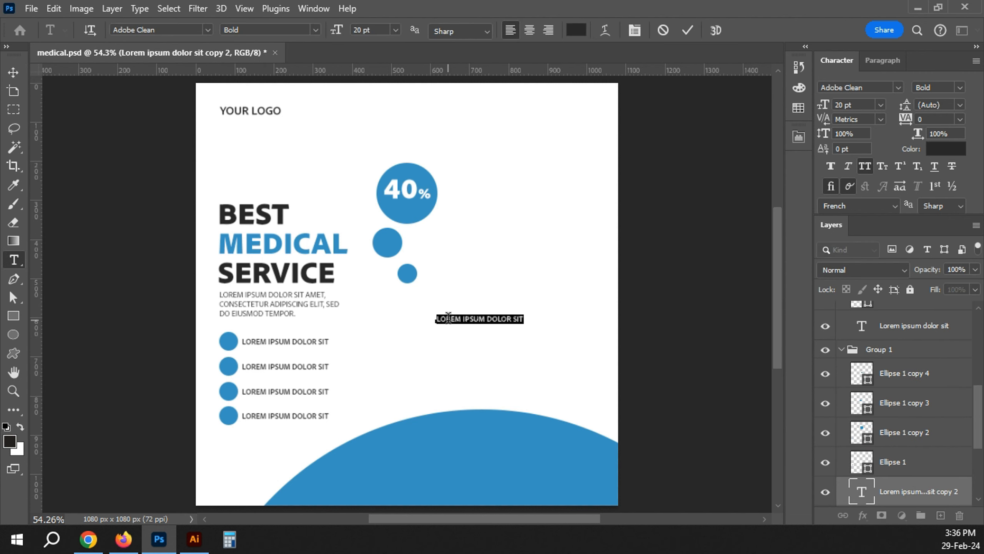
{"action": "key", "text": "BackSpace"}
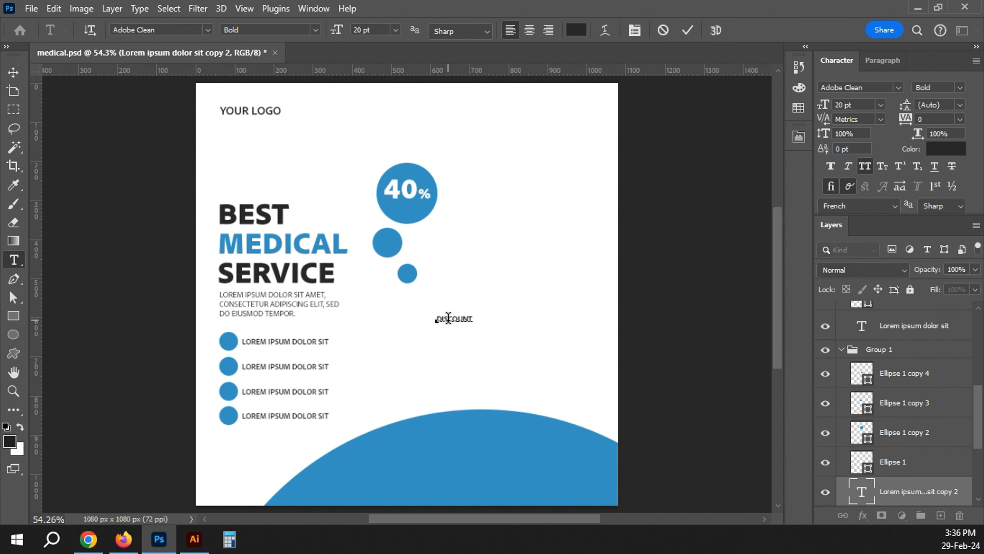
{"action": "key", "text": "ctrl+Return"}
{"action": "key", "text": "v"}
Move the discount text beneath the 40% in the large circle, bring it forward, and colour it white
{"action": "left_click_drag", "start_coordinate": [448, 320], "coordinate": [402, 206]}
{"action": "key", "text": "ctrl+shift+]"}
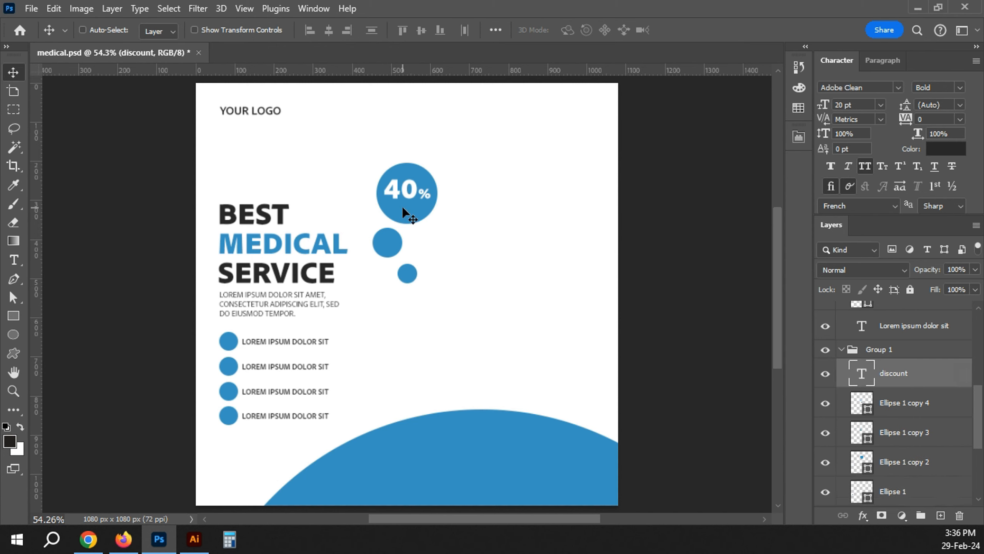
{"action": "left_click", "coordinate": [945, 149]}
{"action": "left_click", "coordinate": [449, 108]}
{"action": "key", "text": "Return"}
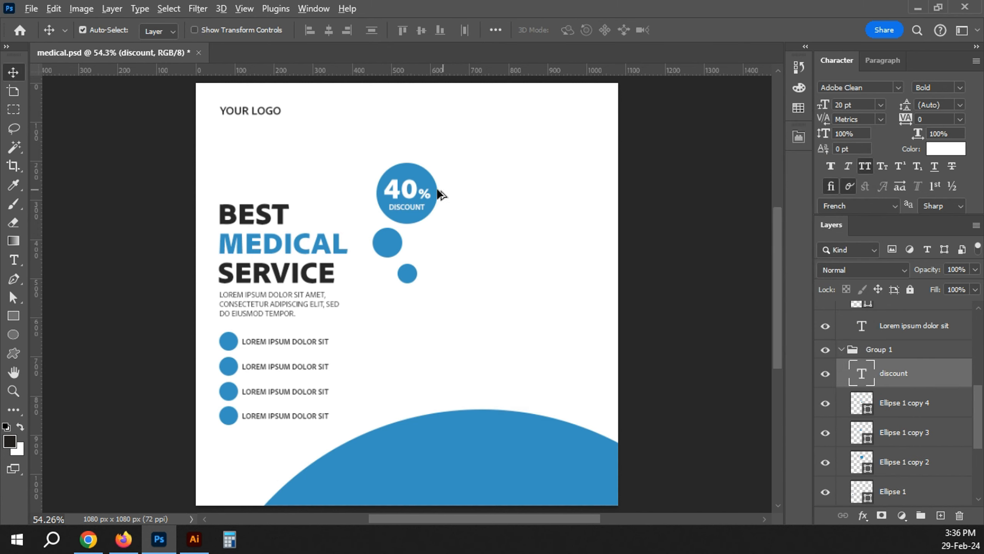
Change the 40% in the discount circle to 60%
{"action": "scroll", "coordinate": [437, 191], "scroll_direction": "up", "scroll_amount": 4}
{"action": "double_click", "coordinate": [426, 188]}
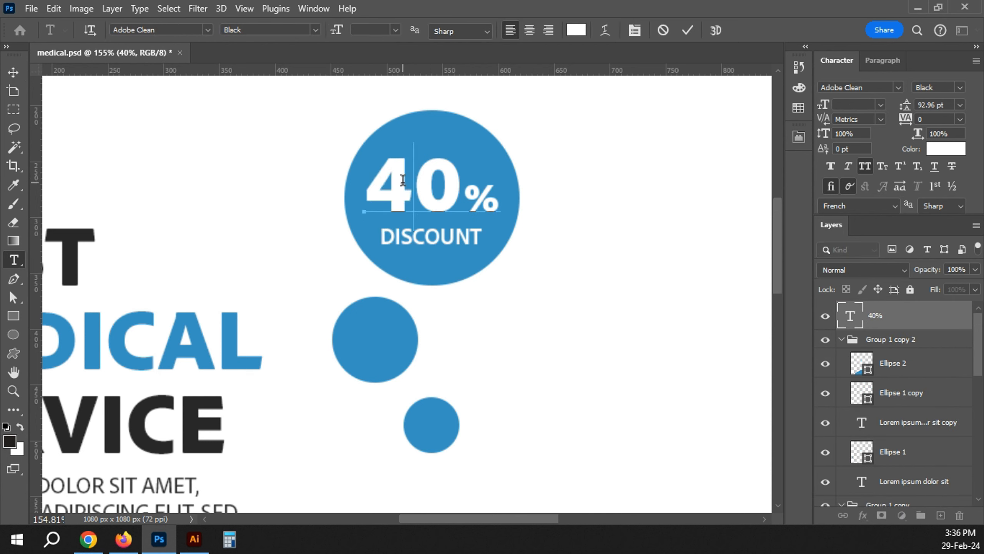
{"action": "left_click_drag", "start_coordinate": [413, 189], "coordinate": [364, 190]}
{"action": "type", "text": "6"}
{"action": "key", "text": "ctrl+Return"}
Nudge the 60% text down so it sits closer to the discount text
{"action": "left_click", "coordinate": [422, 236]}
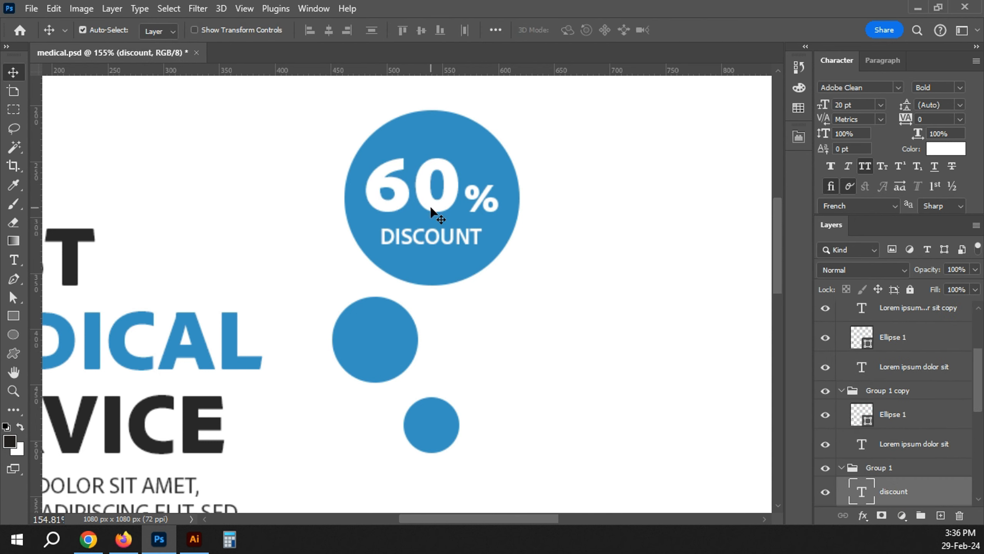
{"action": "left_click", "coordinate": [453, 203]}
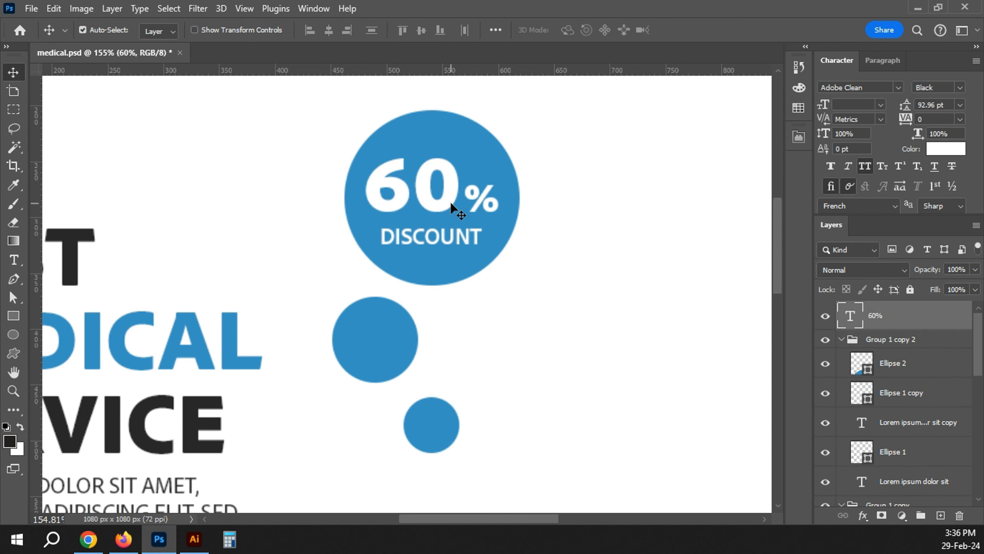
{"action": "key", "text": "shift+Down"}
{"action": "key", "text": "shift+Down"}
{"action": "key", "text": "Up"}
{"action": "key", "text": "Up"}
{"action": "key", "text": "Up"}
{"action": "key", "text": "Up"}
{"action": "key", "text": "Up"}
{"action": "key", "text": "shift+Up"}
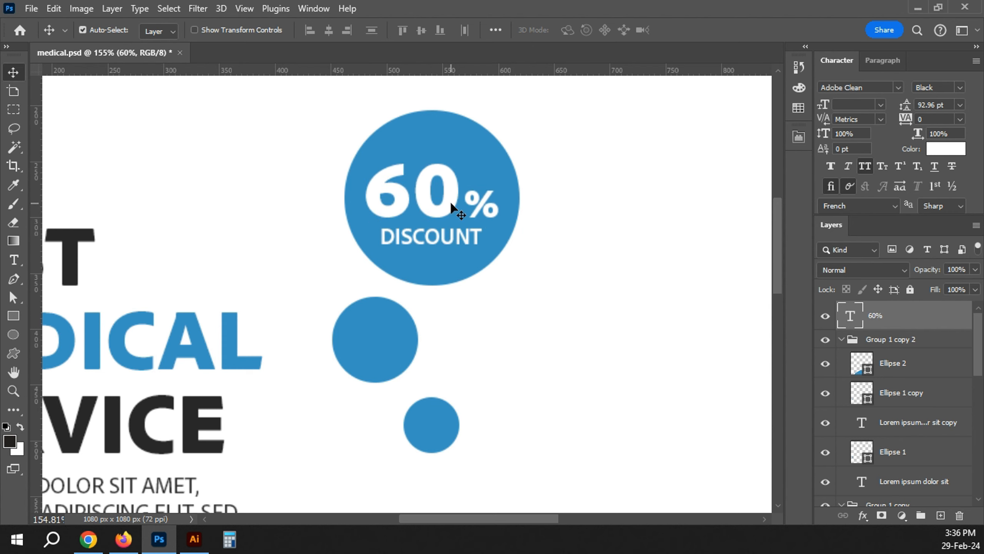
Group the 60% and discount texts and align the group to the centre of the blue circle
{"action": "left_click", "coordinate": [436, 243], "text": "shift"}
{"action": "key", "text": "ctrl+g"}
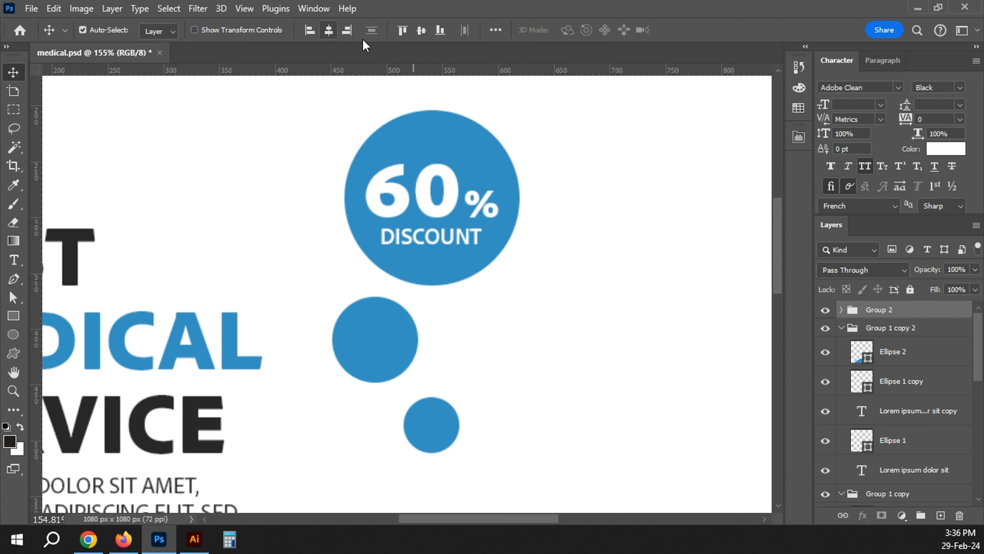
{"action": "left_click", "coordinate": [421, 30]}
Ungroup Group 2 and Group 1 copy 2, and save the document
{"action": "key", "text": "ctrl+0"}
{"action": "right_click", "coordinate": [886, 327]}
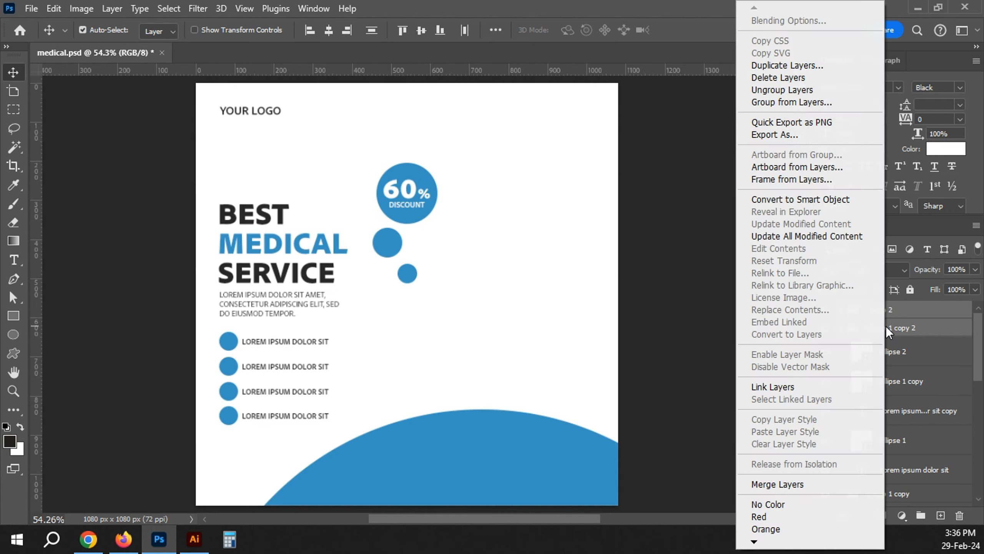
{"action": "left_click", "coordinate": [782, 94]}
{"action": "key", "text": "ctrl+s"}
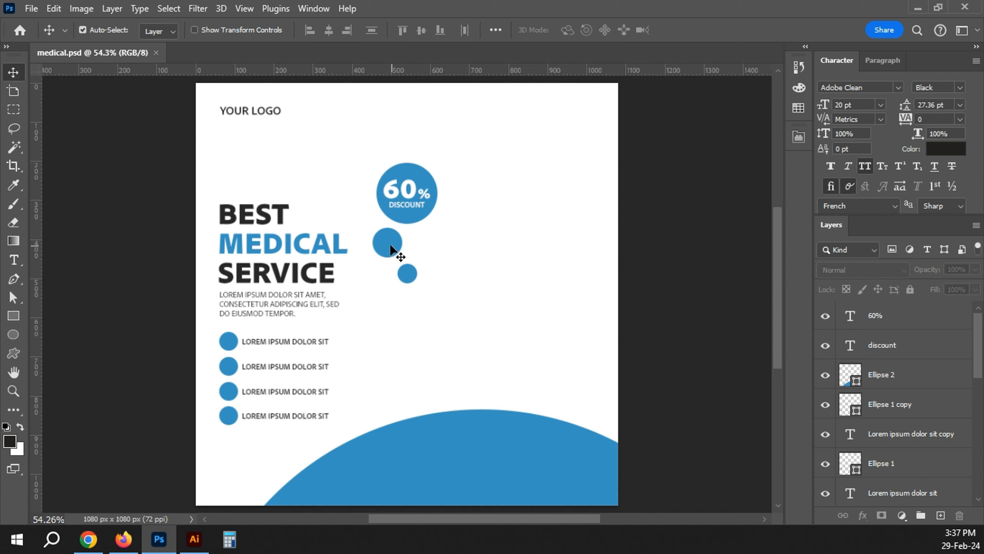
Copy the medium decorative circle onto the large blue arc, colour the copy white (ffffff), and bring it to the front
{"action": "left_click_drag", "start_coordinate": [390, 248], "coordinate": [567, 450]}
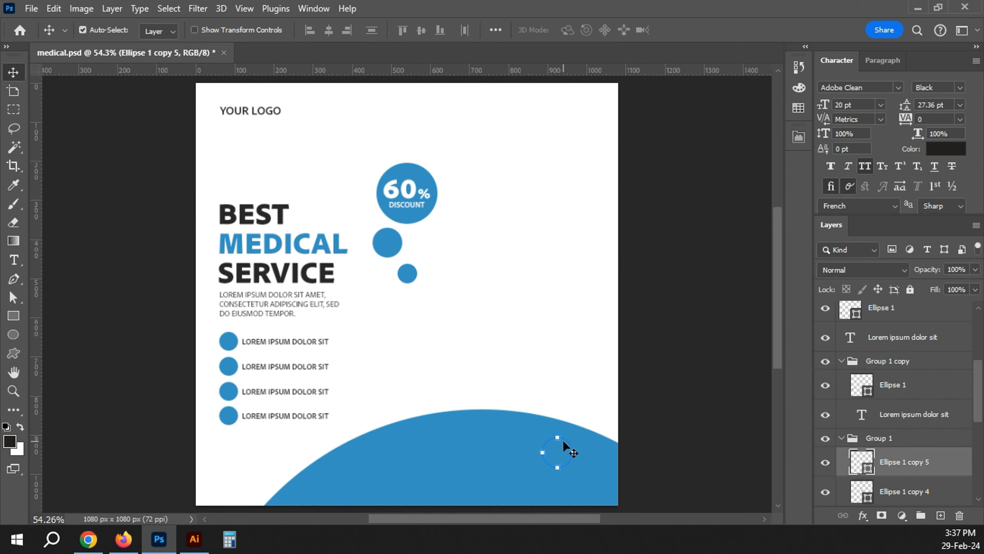
{"action": "double_click", "coordinate": [866, 467]}
{"action": "left_click", "coordinate": [467, 138]}
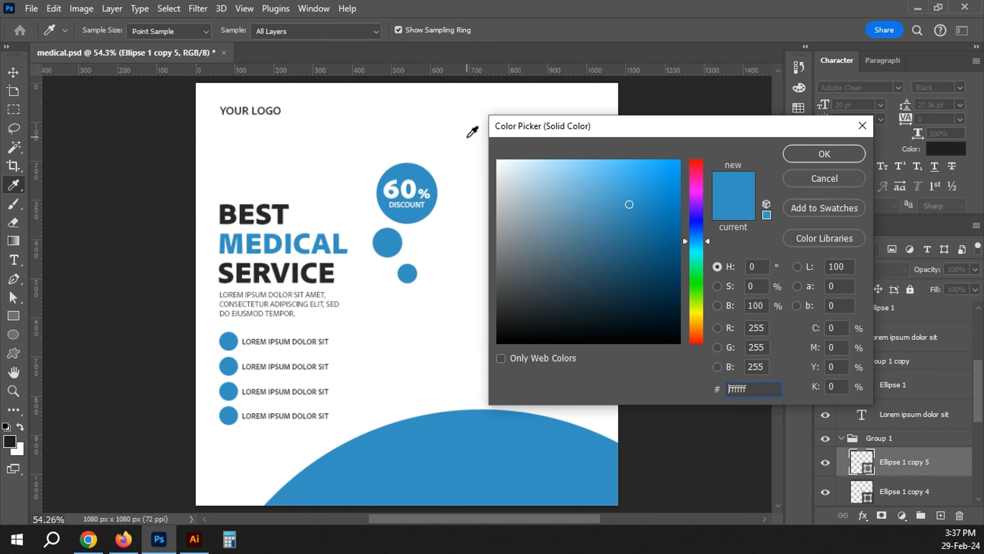
{"action": "key", "text": "Return"}
{"action": "key", "text": "ctrl+shift+bracketright"}
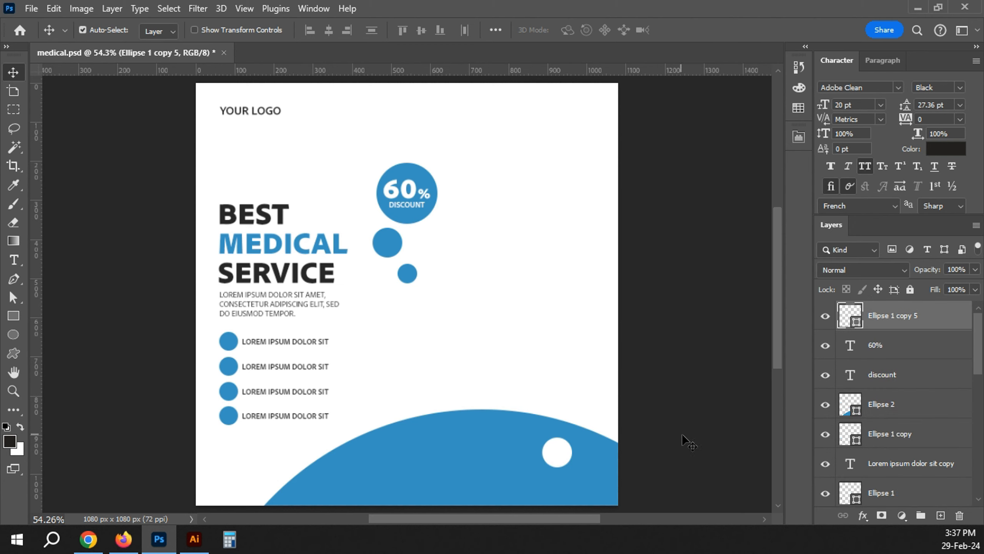
Scale the white circle on the blue arc down to about two thirds of its size
{"action": "scroll", "coordinate": [647, 377], "scroll_direction": "down", "scroll_amount": 3}
{"action": "left_click", "coordinate": [497, 374]}
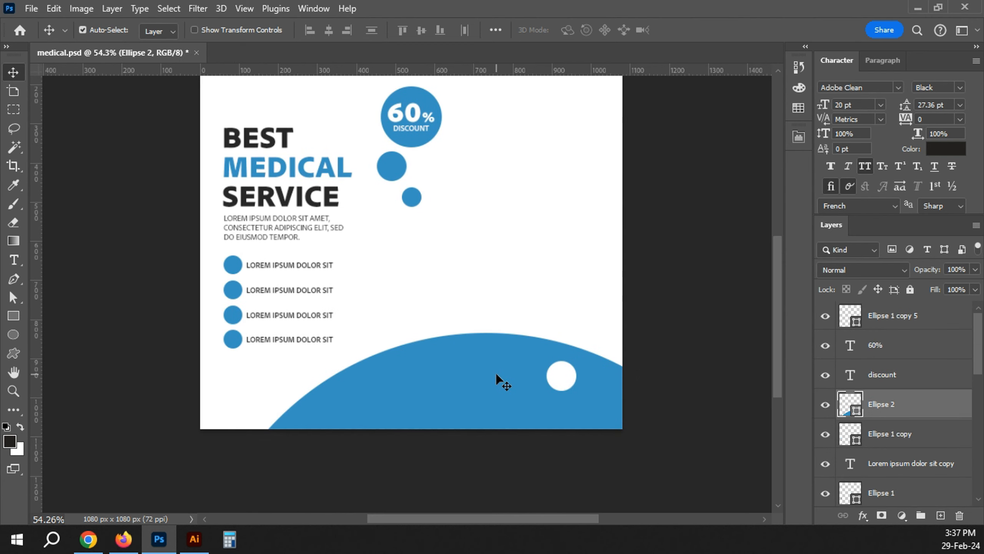
{"action": "left_click", "coordinate": [667, 372]}
{"action": "scroll", "coordinate": [613, 379], "scroll_direction": "up", "scroll_amount": 5}
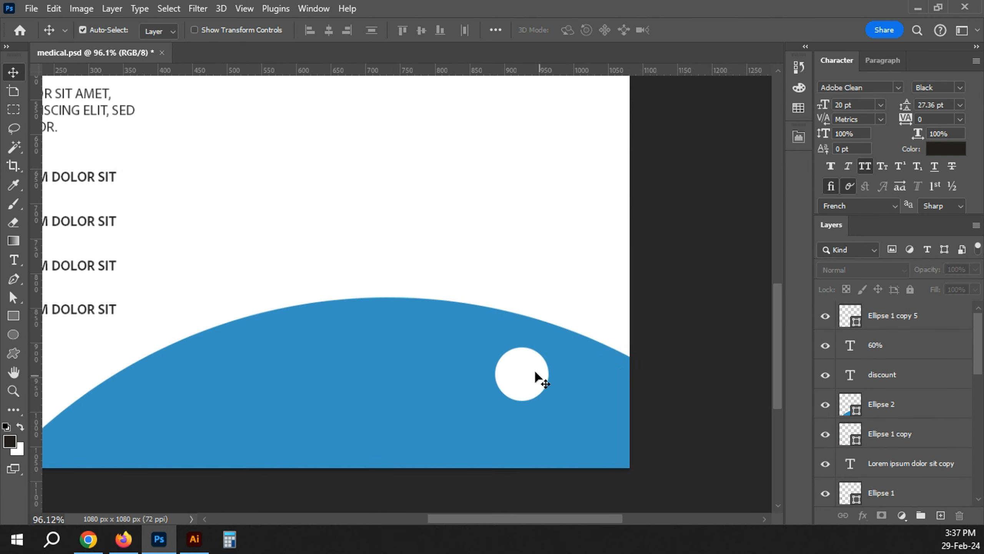
{"action": "left_click", "coordinate": [535, 378]}
{"action": "key", "text": "ctrl+t"}
{"action": "left_click_drag", "start_coordinate": [497, 345], "coordinate": [511, 365]}
{"action": "key", "text": "Return"}
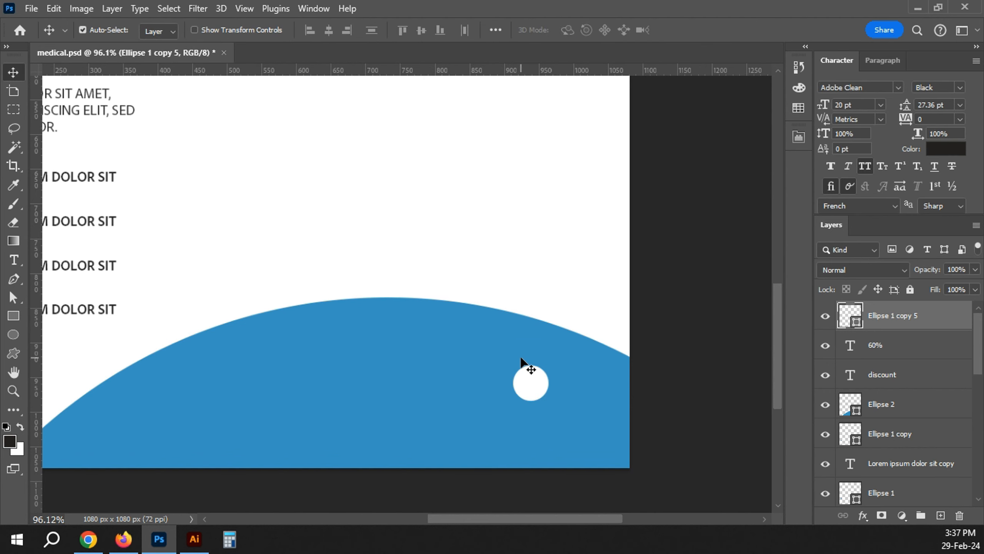
Switch to Flaticon in Chrome, find the globe interface icon among the top icon fonts, and download it as PNG
{"action": "left_click_drag", "start_coordinate": [0, 78], "coordinate": [738, 53]}
{"action": "left_click", "coordinate": [787, 46]}
{"action": "scroll", "coordinate": [604, 244], "scroll_direction": "down", "scroll_amount": 2}
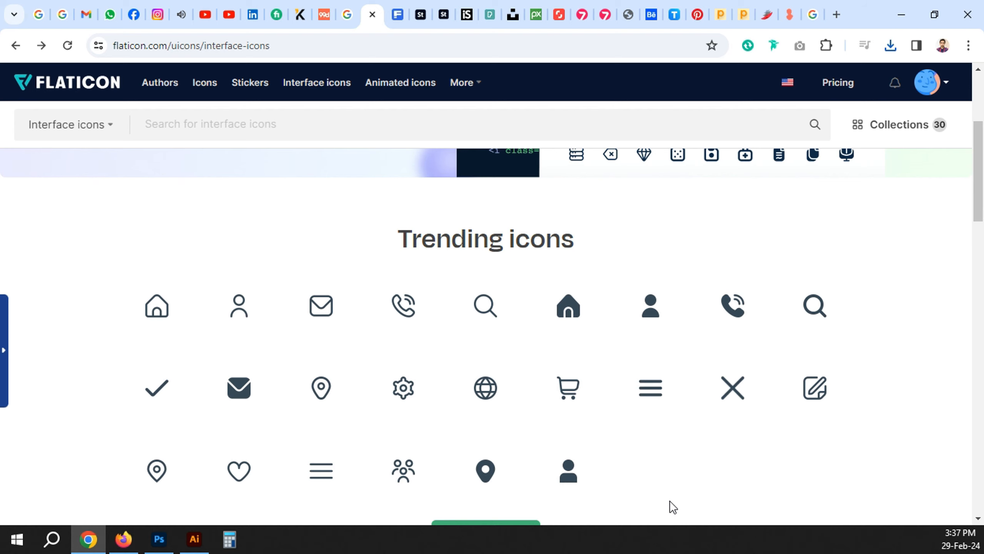
{"action": "scroll", "coordinate": [592, 426], "scroll_direction": "down", "scroll_amount": 2}
{"action": "left_click", "coordinate": [503, 467]}
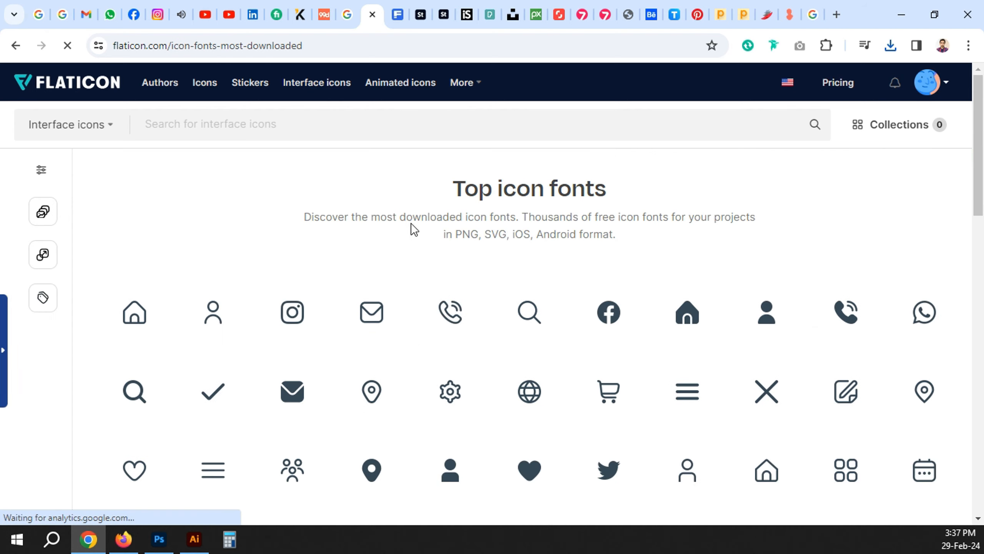
{"action": "scroll", "coordinate": [538, 318], "scroll_direction": "down", "scroll_amount": 2}
{"action": "left_click", "coordinate": [536, 312]}
{"action": "left_click", "coordinate": [596, 260]}
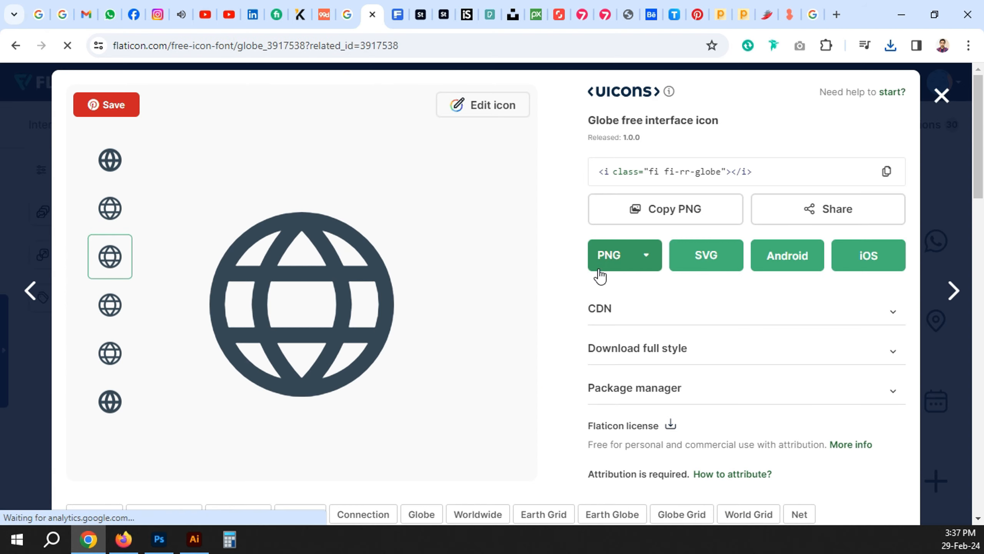
Place globe.png and phone-call.png from the Downloads folder into the Photoshop document
{"action": "left_click", "coordinate": [852, 80]}
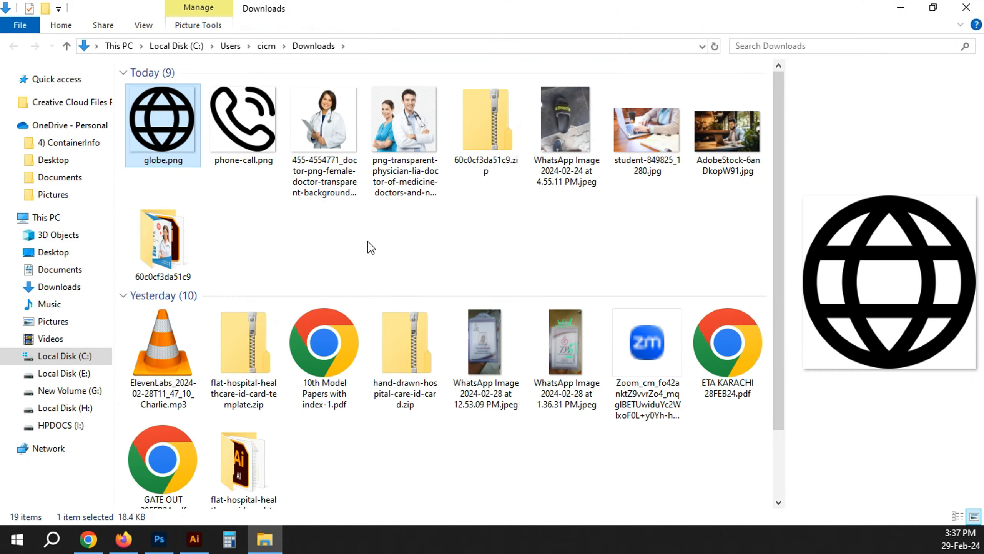
{"action": "left_click", "coordinate": [243, 121], "text": "ctrl"}
{"action": "left_click_drag", "start_coordinate": [244, 124], "coordinate": [326, 302]}
{"action": "key", "text": "Return"}
{"action": "key", "text": "Return"}
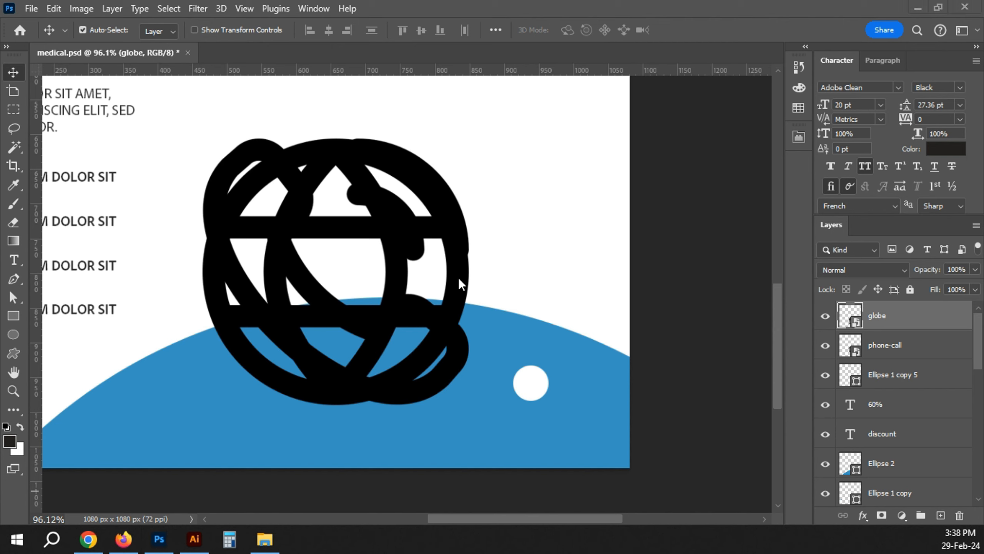
Scale the globe and phone-call icons down together to about 33 px beside the white circle
{"action": "left_click", "coordinate": [888, 345], "text": "shift"}
{"action": "key", "text": "ctrl+t"}
{"action": "left_click_drag", "start_coordinate": [202, 139], "coordinate": [428, 400]}
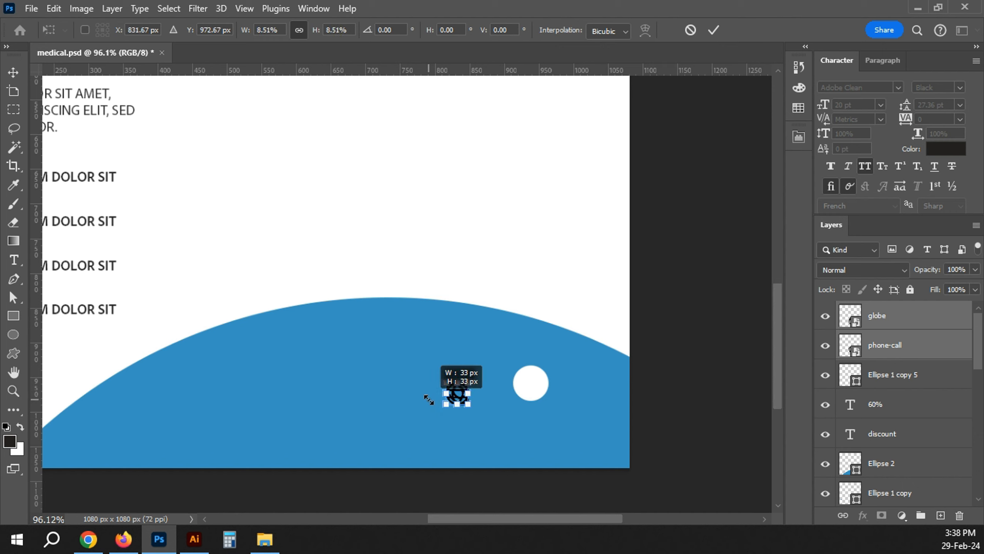
{"action": "key", "text": "Return"}
{"action": "left_click", "coordinate": [686, 314]}
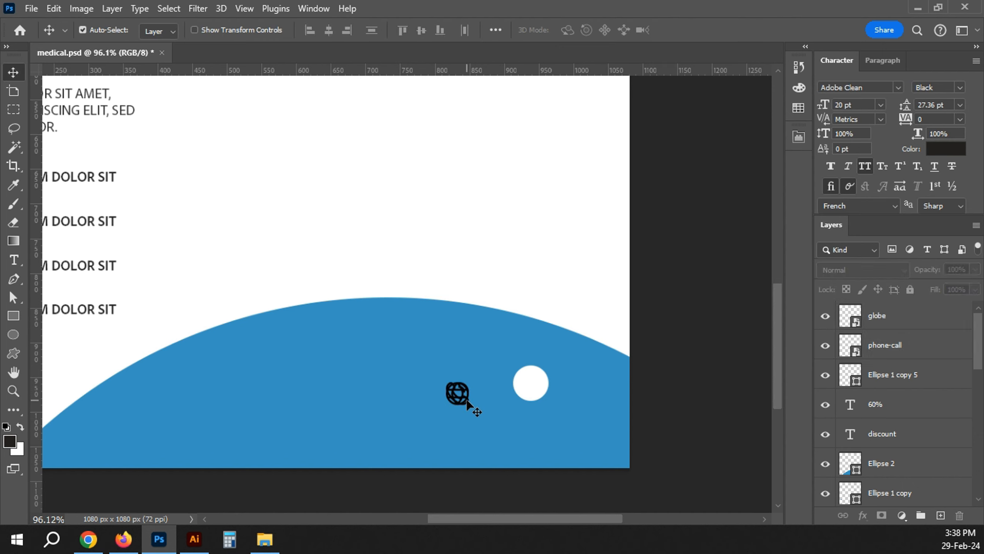
Move the phone-call icon onto the white circle and scale both icons down to about 86%
{"action": "left_click_drag", "start_coordinate": [468, 402], "coordinate": [538, 395]}
{"action": "scroll", "coordinate": [538, 394], "scroll_direction": "up", "scroll_amount": 5}
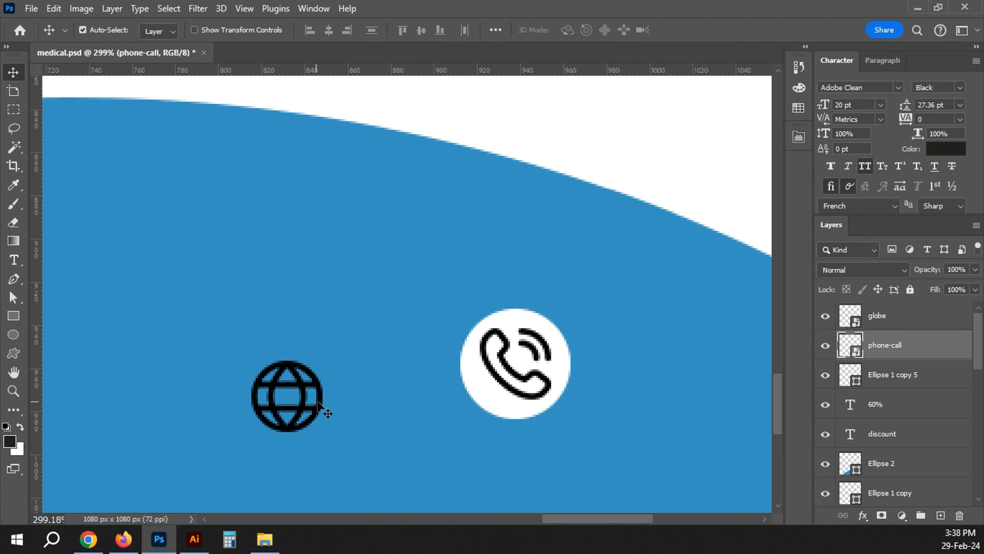
{"action": "left_click", "coordinate": [317, 403], "text": "shift"}
{"action": "key", "text": "ctrl+t"}
{"action": "left_click_drag", "start_coordinate": [249, 325], "coordinate": [291, 344]}
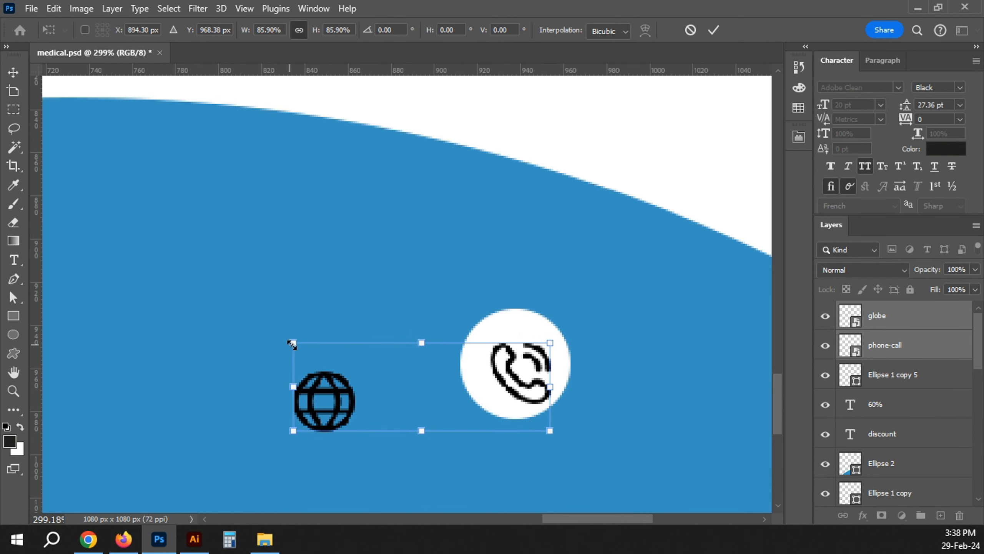
{"action": "key", "text": "Return"}
Centre the phone-call icon horizontally and vertically on its white circle
{"action": "left_click", "coordinate": [762, 92]}
{"action": "left_click_drag", "start_coordinate": [552, 361], "coordinate": [548, 358]}
{"action": "left_click", "coordinate": [527, 330], "text": "shift"}
{"action": "left_click", "coordinate": [423, 33]}
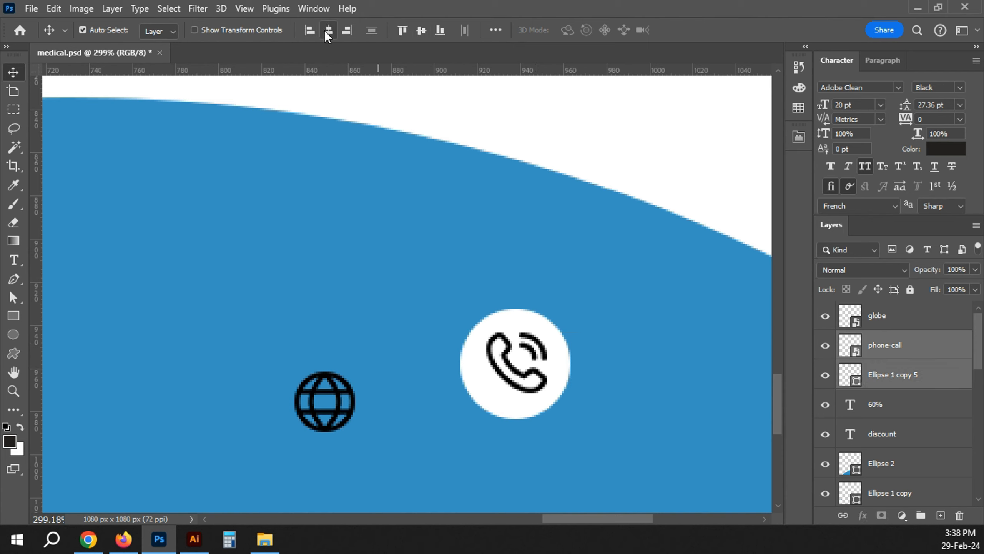
{"action": "left_click", "coordinate": [584, 174]}
Duplicate the white circle for the globe icon and place both together just below the phone circle
{"action": "left_click_drag", "start_coordinate": [528, 325], "coordinate": [407, 254]}
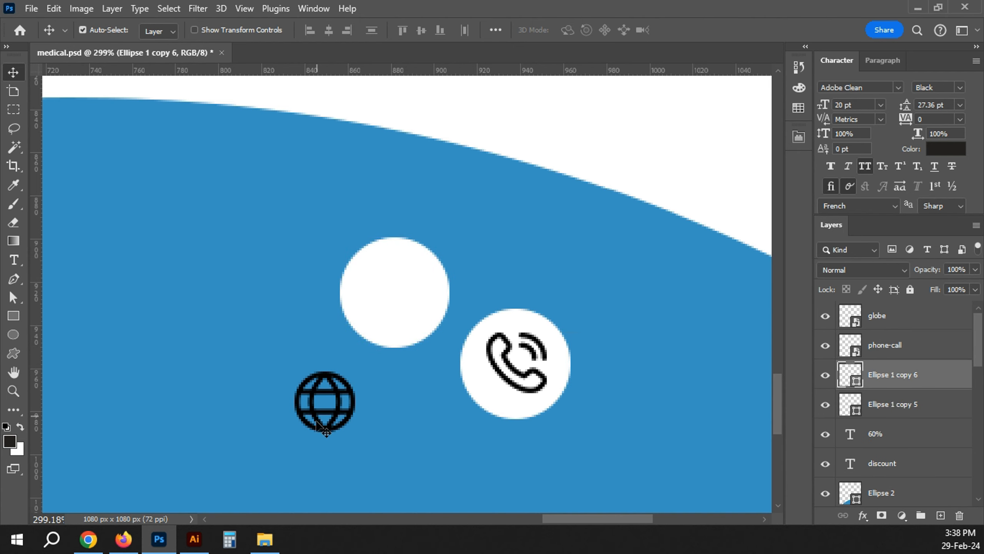
{"action": "left_click", "coordinate": [342, 396]}
{"action": "left_click_drag", "start_coordinate": [342, 396], "coordinate": [513, 491]}
{"action": "left_click", "coordinate": [409, 332], "text": "shift"}
Align both white circles and their icons on a common horizontal centre
{"action": "scroll", "coordinate": [527, 465], "scroll_direction": "down", "scroll_amount": 1}
{"action": "left_click", "coordinate": [537, 357], "text": "shift"}
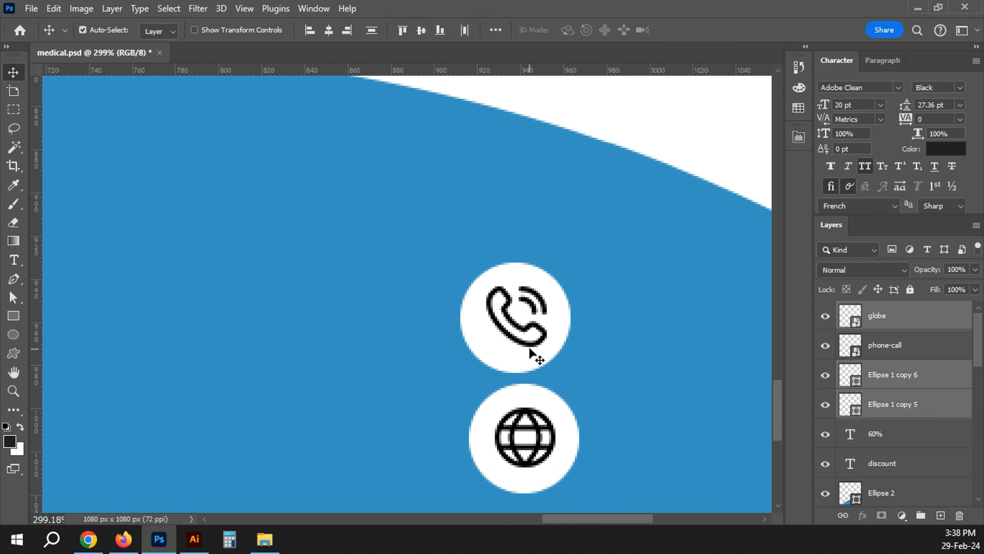
{"action": "left_click", "coordinate": [536, 348], "text": "shift"}
{"action": "left_click", "coordinate": [329, 31]}
{"action": "left_click", "coordinate": [629, 116]}
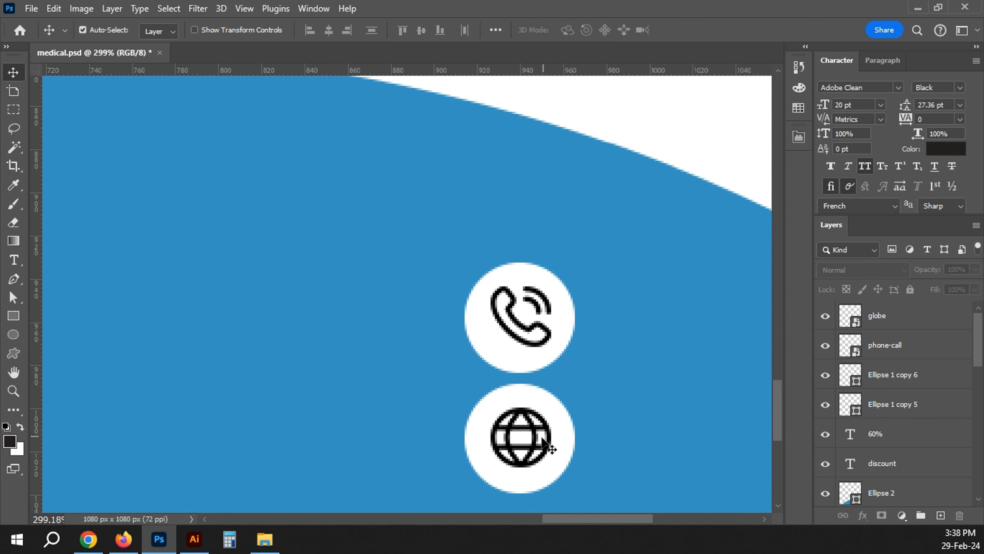
Nudge the globe icon and its circle down a few pixels to widen the gap below the phone circle
{"action": "left_click", "coordinate": [550, 436]}
{"action": "left_click", "coordinate": [549, 407], "text": "shift"}
{"action": "key", "text": "Down"}
{"action": "key", "text": "Down"}
{"action": "key", "text": "Down"}
{"action": "key", "text": "Down"}
{"action": "key", "text": "Down"}
{"action": "key", "text": "Down"}
{"action": "key", "text": "Down"}
{"action": "key", "text": "Down"}
{"action": "key", "text": "Down"}
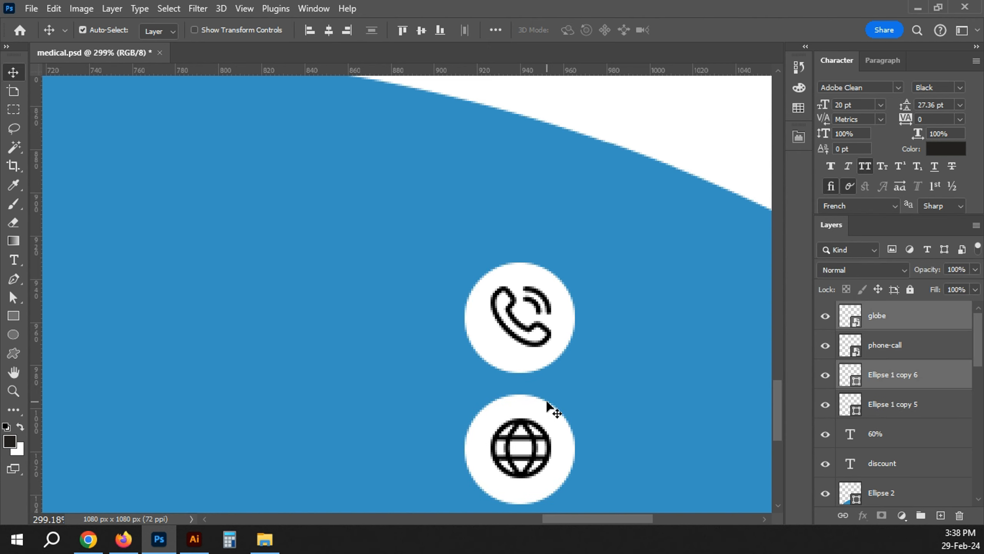
Lock the blue arc layer and group the phone and globe icons with their white circles
{"action": "key", "text": "ctrl+0"}
{"action": "left_click_drag", "start_coordinate": [647, 442], "coordinate": [567, 424]}
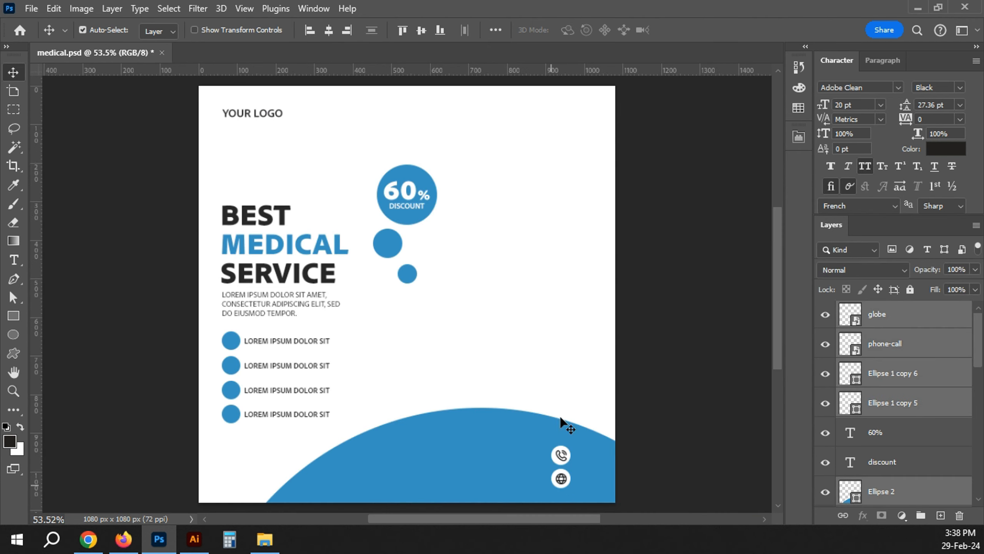
{"action": "key", "text": "ctrl+g"}
{"action": "left_click_drag", "start_coordinate": [651, 424], "coordinate": [546, 483]}
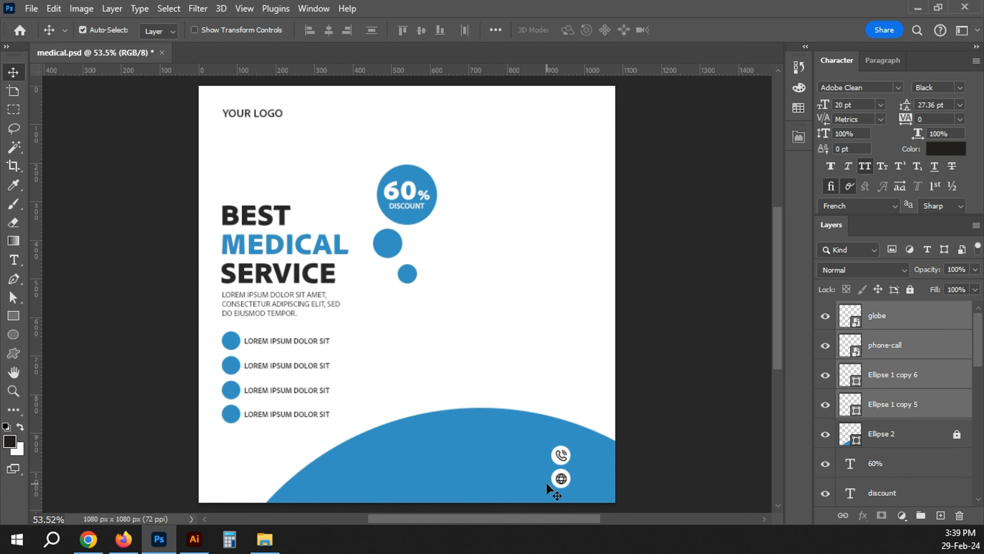
{"action": "key", "text": "ctrl+g"}
Align the contact icon group to the canvas's lower right corner, then inset it about 60 px from both edges
{"action": "left_click", "coordinate": [346, 30]}
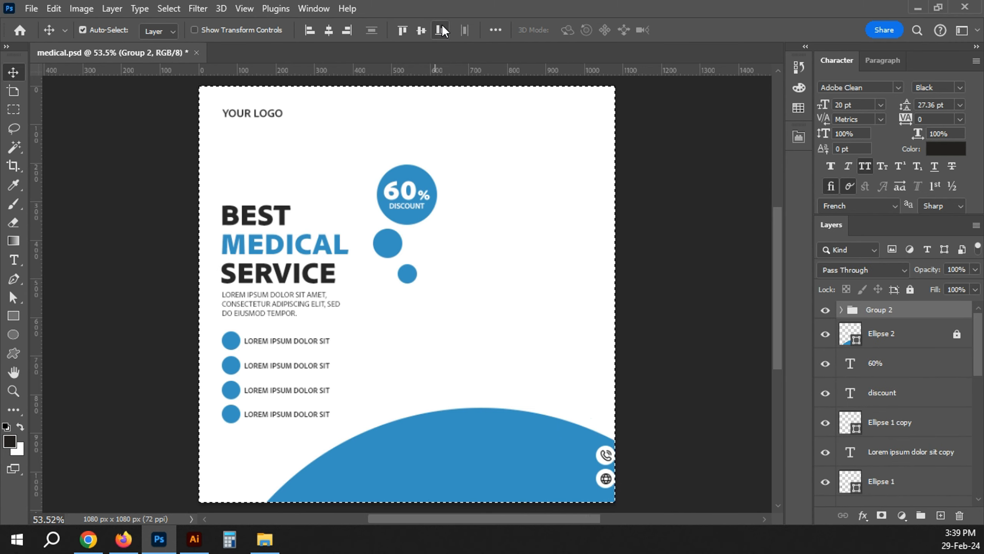
{"action": "left_click", "coordinate": [440, 30]}
{"action": "key", "text": "shift+Up"}
{"action": "key", "text": "shift+Up"}
{"action": "key", "text": "shift+Up"}
{"action": "key", "text": "shift+Up"}
{"action": "key", "text": "shift+Up"}
{"action": "key", "text": "shift+Up"}
{"action": "key", "text": "shift+Up"}
{"action": "key", "text": "shift+Up"}
{"action": "key", "text": "shift+Up"}
{"action": "key", "text": "shift+Up"}
{"action": "key", "text": "shift+Up"}
{"action": "key", "text": "shift+Left"}
{"action": "key", "text": "shift+Left"}
{"action": "key", "text": "shift+Left"}
{"action": "key", "text": "shift+Left"}
{"action": "key", "text": "shift+Left"}
{"action": "key", "text": "shift+Left"}
{"action": "key", "text": "shift+Left"}
{"action": "key", "text": "shift+Left"}
{"action": "key", "text": "shift+Left"}
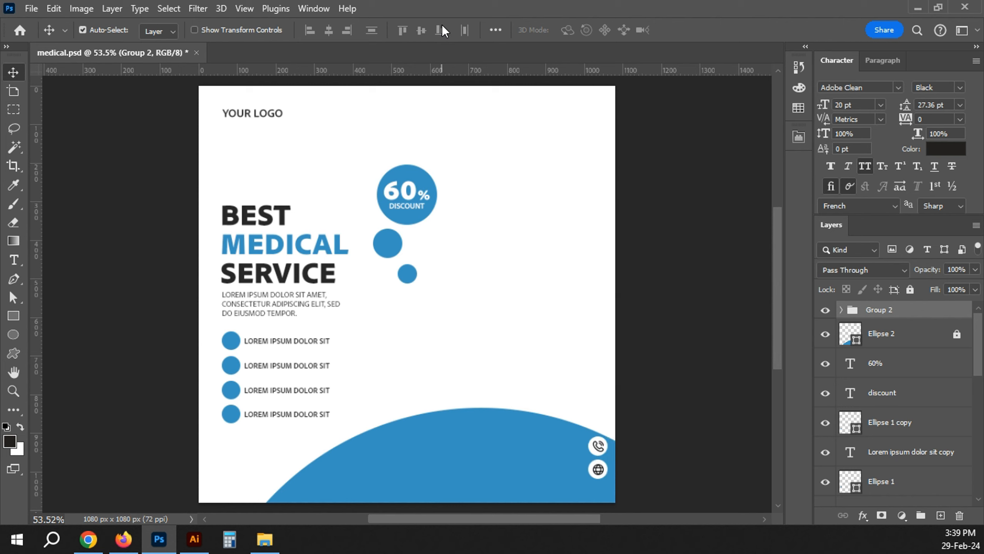
{"action": "key", "text": "shift+Left"}
Unlock the blue arc, shift it about 110 px to the right, and lock it again
{"action": "left_click", "coordinate": [908, 332]}
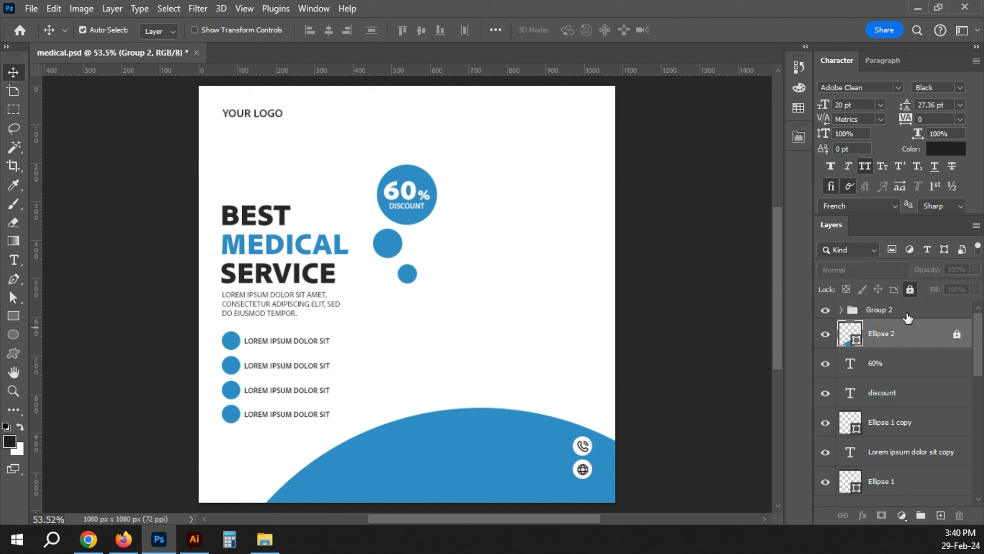
{"action": "left_click", "coordinate": [910, 290]}
{"action": "key", "text": "shift+Right"}
{"action": "key", "text": "shift+Right"}
{"action": "key", "text": "shift+Right"}
{"action": "key", "text": "shift+Right"}
{"action": "key", "text": "shift+Right"}
{"action": "key", "text": "shift+Right"}
{"action": "key", "text": "shift+Right"}
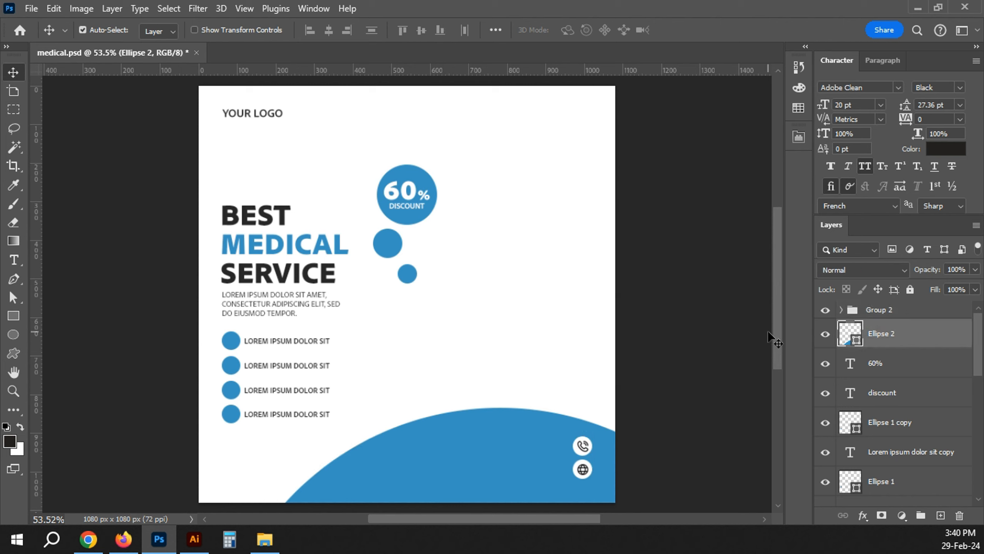
{"action": "key", "text": "shift+Right"}
{"action": "key", "text": "shift+Right"}
{"action": "key", "text": "shift+Right"}
{"action": "key", "text": "shift+Right"}
{"action": "key", "text": "shift+Right"}
{"action": "key", "text": "shift+Right"}
{"action": "key", "text": "shift+Right"}
{"action": "key", "text": "shift+Right"}
{"action": "key", "text": "shift+Right"}
{"action": "key", "text": "shift+Right"}
{"action": "key", "text": "shift+Right"}
{"action": "key", "text": "shift+Right"}
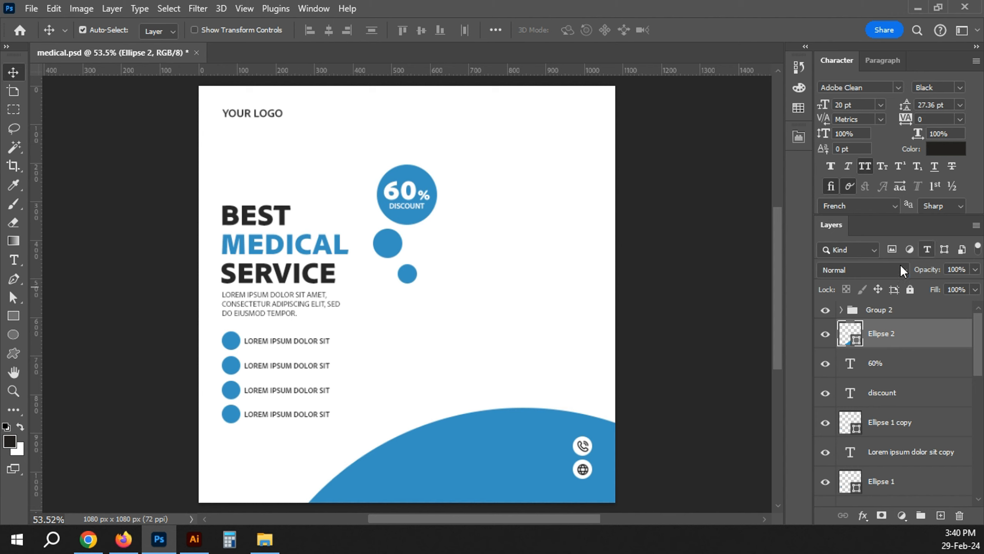
{"action": "left_click", "coordinate": [910, 290]}
Ungroup the contact icons and save the document
{"action": "right_click", "coordinate": [879, 310]}
{"action": "left_click", "coordinate": [772, 90]}
{"action": "left_click", "coordinate": [675, 169]}
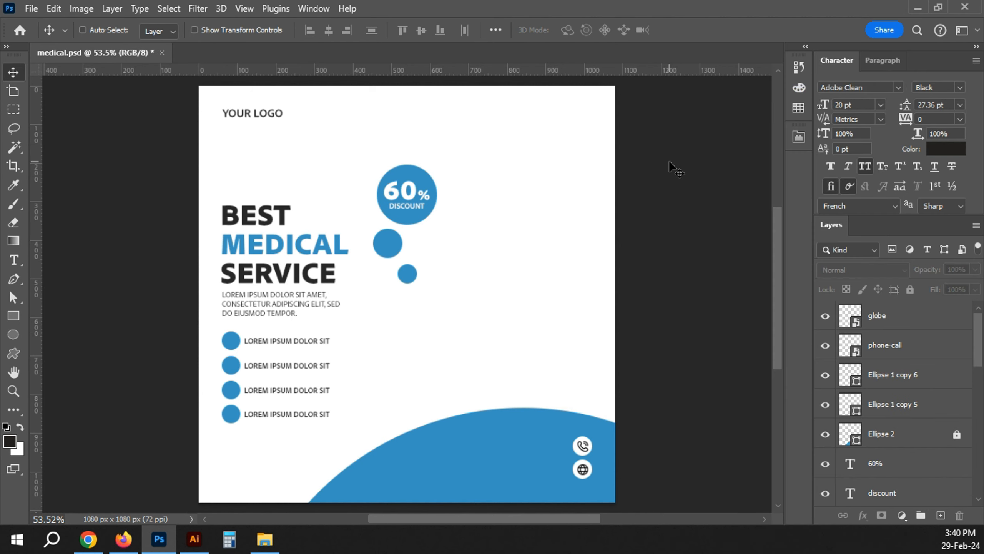
{"action": "key", "text": "ctrl+s"}
Duplicate the YOUR LOGO text, replace it with a placeholder phone number, and place it on the blue arc beside the phone icon
{"action": "left_click", "coordinate": [248, 119]}
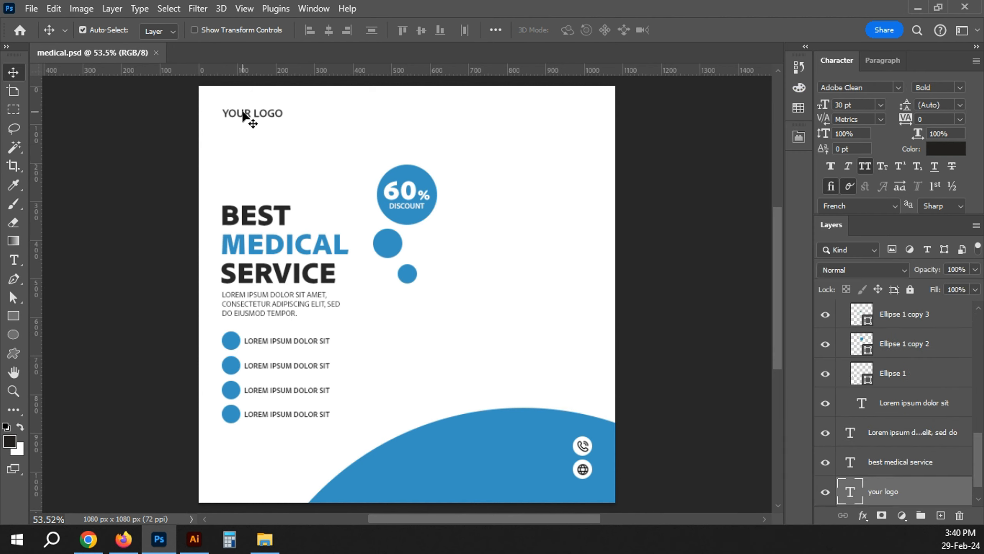
{"action": "left_click_drag", "start_coordinate": [249, 119], "coordinate": [501, 260]}
{"action": "double_click", "coordinate": [496, 258]}
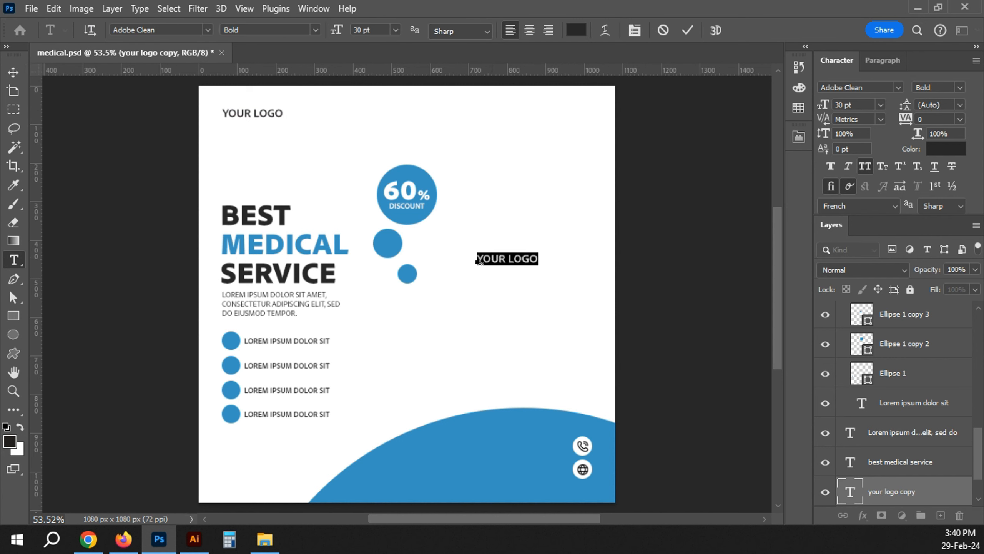
{"action": "key", "text": "alt+Tab"}
{"action": "key", "text": "alt+Tab"}
{"action": "key", "text": "BackSpace"}
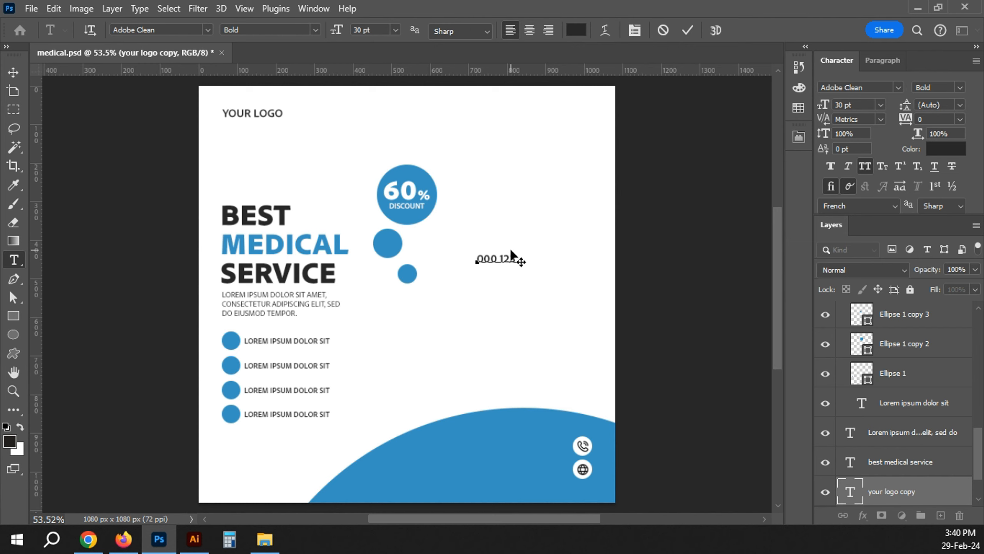
{"action": "key", "text": "ctrl+Return"}
{"action": "left_click_drag", "start_coordinate": [511, 257], "coordinate": [514, 436]}
Format the phone number text in white (ffffff), Black weight, at 35 pt
{"action": "left_click", "coordinate": [958, 149]}
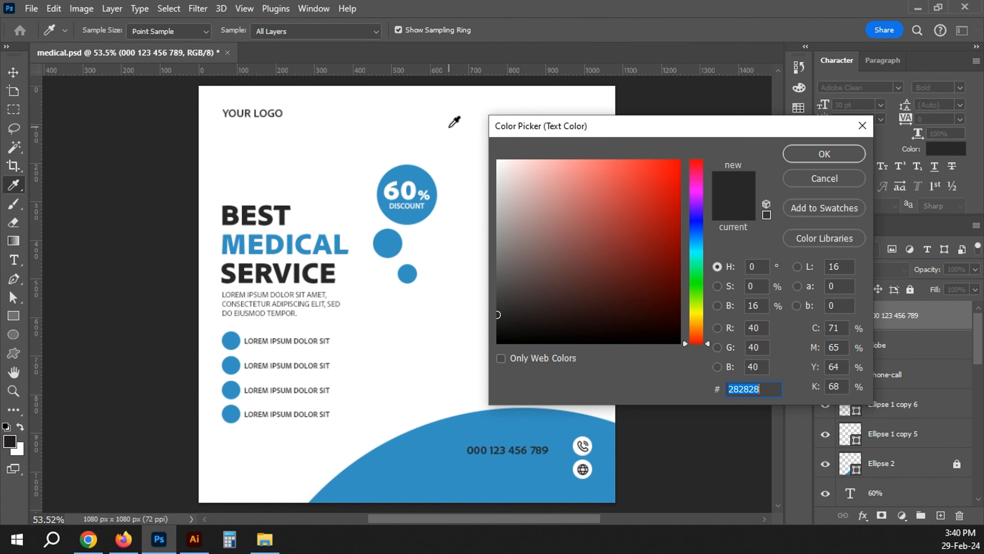
{"action": "type", "text": "ffffff"}
{"action": "key", "text": "Return"}
{"action": "left_click", "coordinate": [959, 87]}
{"action": "left_click", "coordinate": [853, 252]}
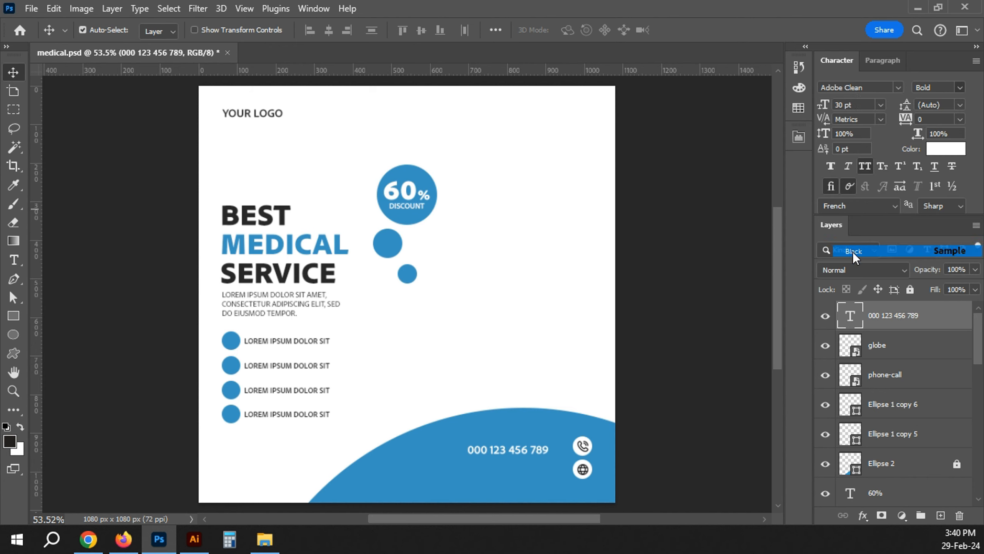
{"action": "left_click", "coordinate": [824, 104]}
{"action": "type", "text": "35"}
{"action": "key", "text": "Return"}
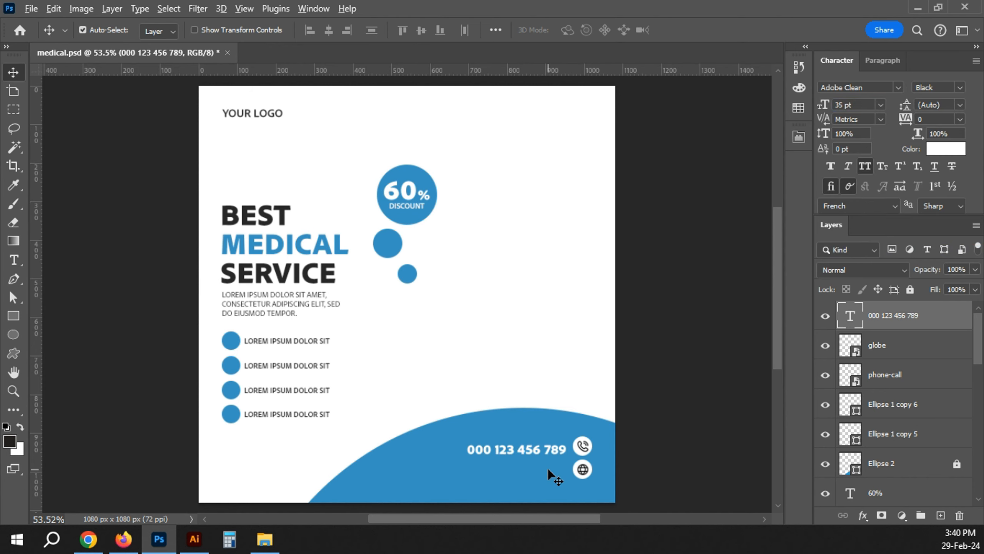
Duplicate the phone number text above itself, change the upper copy to "call now", and set it to 20 pt
{"action": "scroll", "coordinate": [548, 468], "scroll_direction": "up", "scroll_amount": 5}
{"action": "left_click_drag", "start_coordinate": [561, 405], "coordinate": [567, 367]}
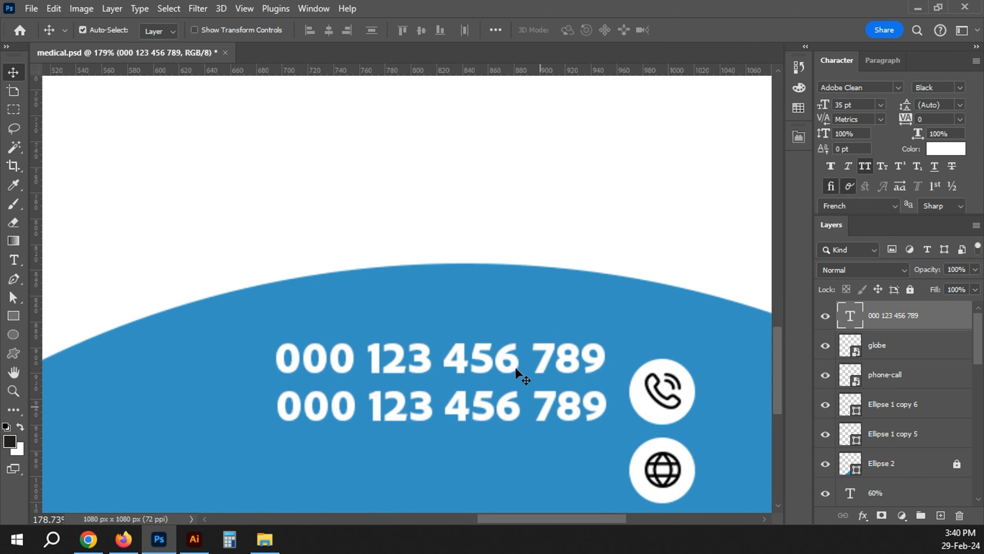
{"action": "double_click", "coordinate": [513, 355]}
{"action": "type", "text": "call now"}
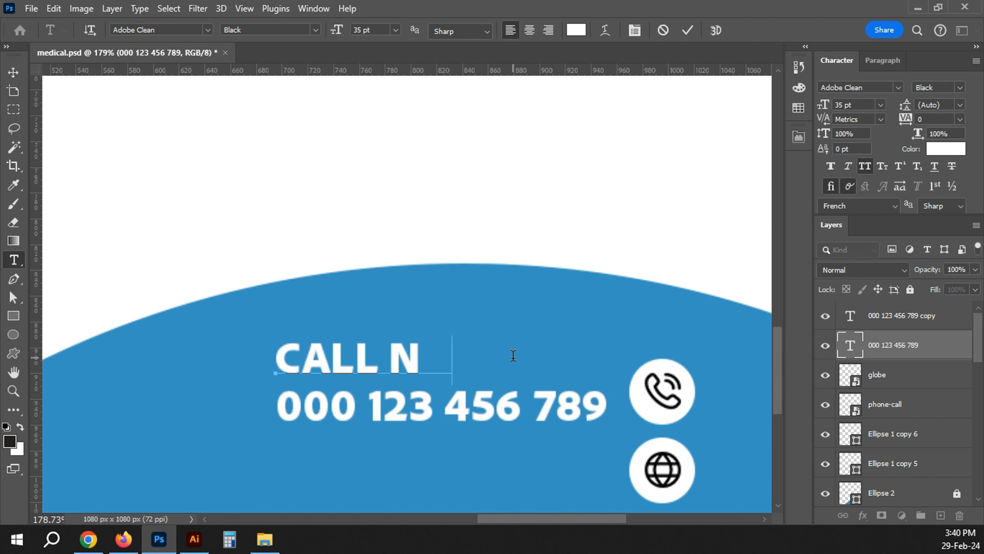
{"action": "key", "text": "ctrl+Return"}
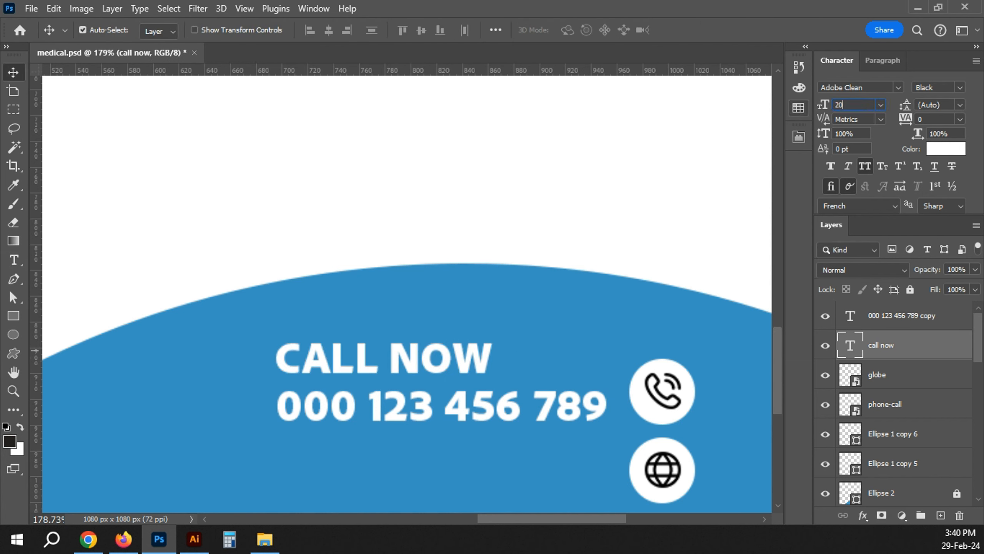
{"action": "key", "text": "Return"}
Align the CALL NOW text's right edge with the phone number and nudge it just above the digits
{"action": "left_click_drag", "start_coordinate": [388, 369], "coordinate": [547, 388]}
{"action": "left_click", "coordinate": [572, 409], "text": "shift"}
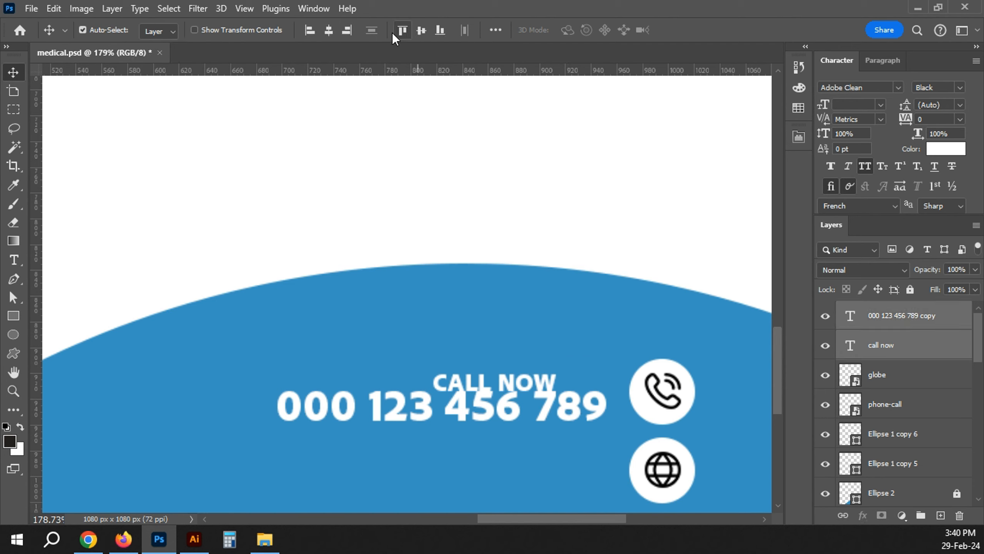
{"action": "left_click", "coordinate": [347, 30]}
{"action": "key", "text": "Up"}
{"action": "key", "text": "Up"}
{"action": "key", "text": "Up"}
{"action": "key", "text": "Up"}
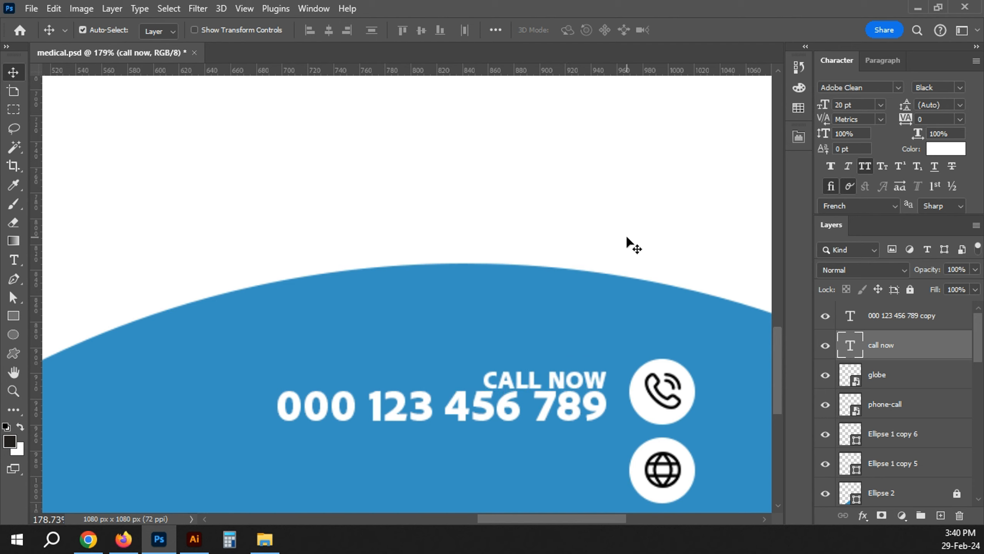
{"action": "key", "text": "Up"}
{"action": "key", "text": "Up"}
{"action": "key", "text": "Up"}
{"action": "key", "text": "Up"}
{"action": "key", "text": "Up"}
{"action": "key", "text": "Up"}
{"action": "key", "text": "Up"}
Group the CALL NOW text with the phone number and centre the group vertically on the phone circle
{"action": "left_click", "coordinate": [595, 405], "text": "shift"}
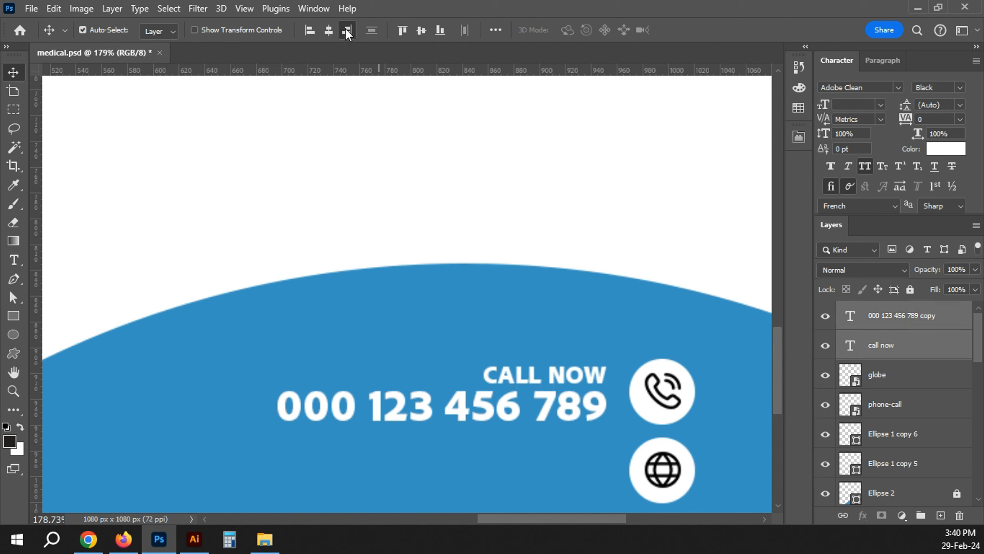
{"action": "key", "text": "ctrl+g"}
{"action": "left_click", "coordinate": [644, 408], "text": "shift"}
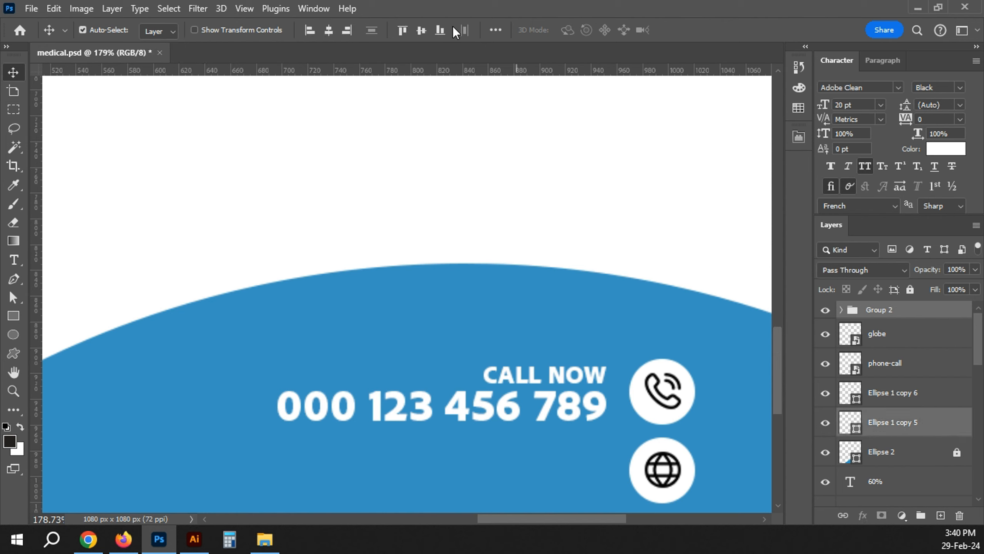
{"action": "left_click", "coordinate": [421, 30]}
{"action": "left_click", "coordinate": [559, 171]}
Nudge the phone-call icon slightly so it sits visually centred inside its white circle
{"action": "left_click", "coordinate": [663, 404]}
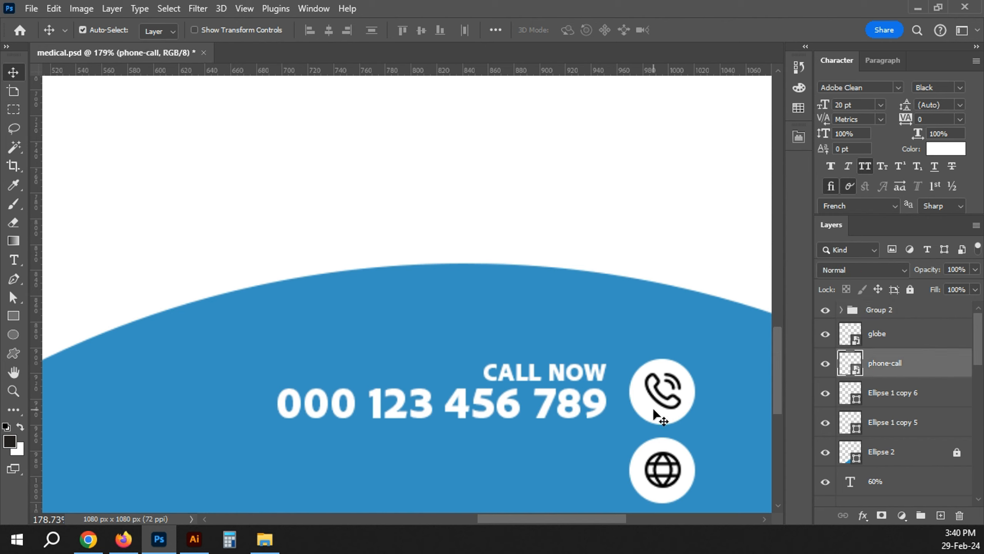
{"action": "left_click", "coordinate": [655, 397], "text": "shift"}
{"action": "left_click", "coordinate": [688, 412]}
{"action": "left_click", "coordinate": [666, 404]}
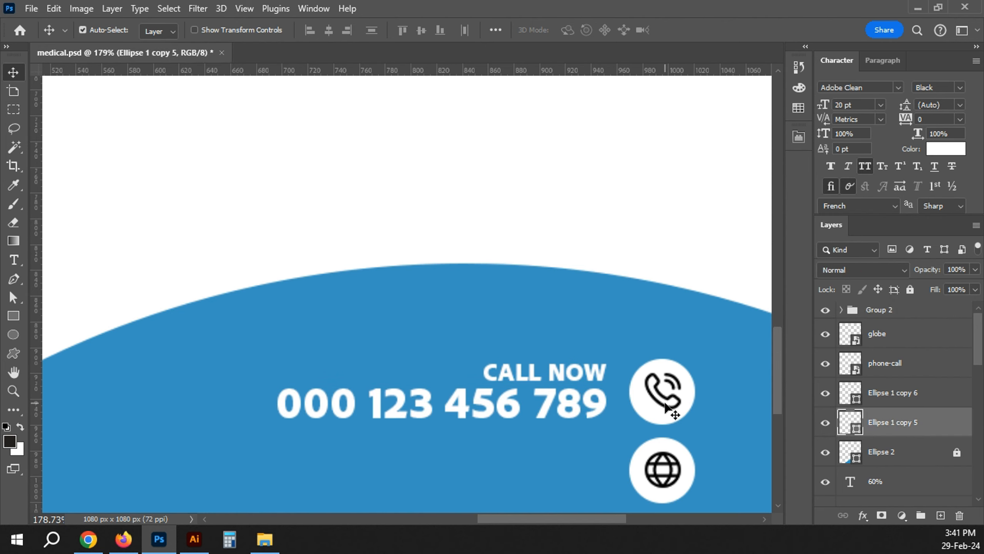
{"action": "key", "text": "Left"}
{"action": "key", "text": "Right"}
{"action": "left_click", "coordinate": [663, 403]}
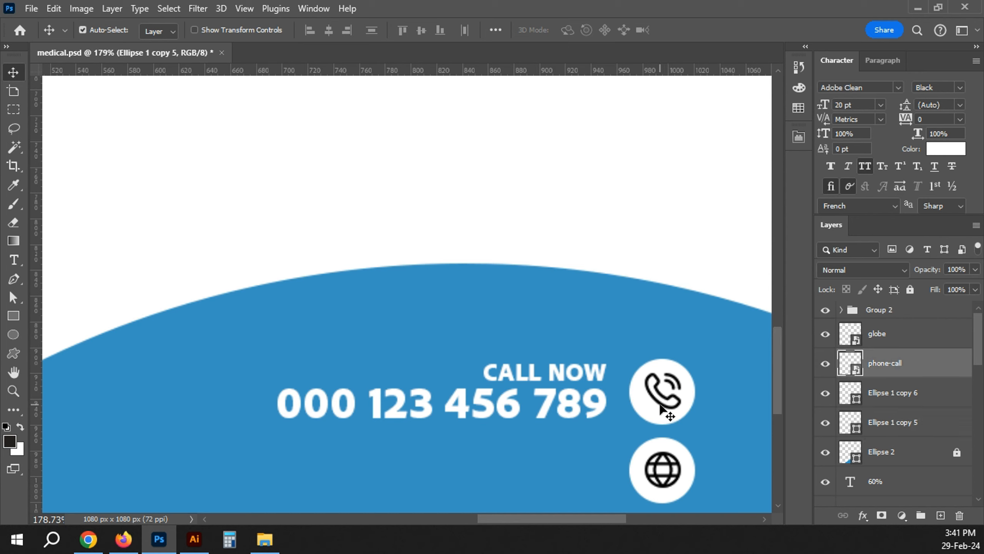
{"action": "key", "text": "Up"}
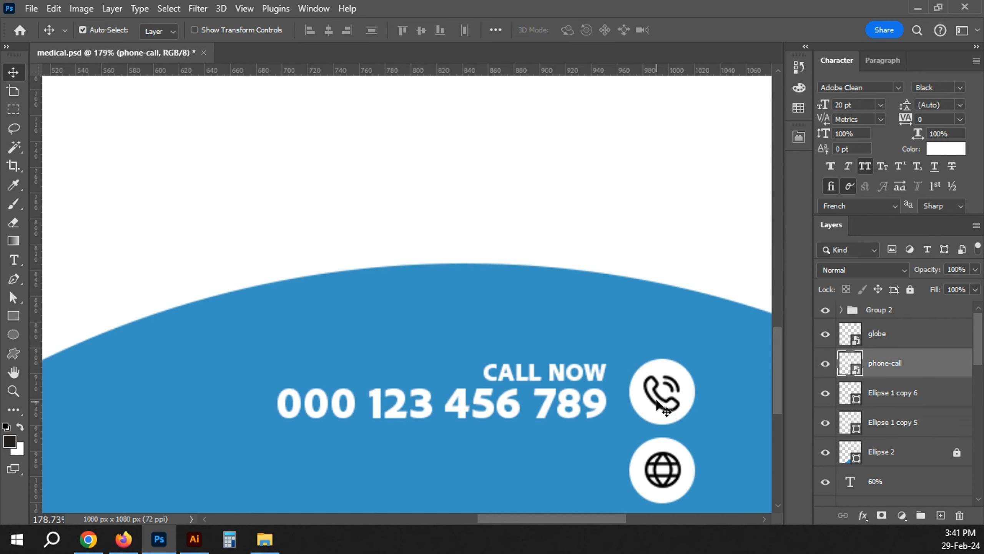
Move the group of CALL NOW and the phone number to the right until it overlaps the phone circle
{"action": "left_click", "coordinate": [587, 401]}
{"action": "left_click", "coordinate": [583, 369], "text": "shift"}
{"action": "left_click", "coordinate": [905, 310]}
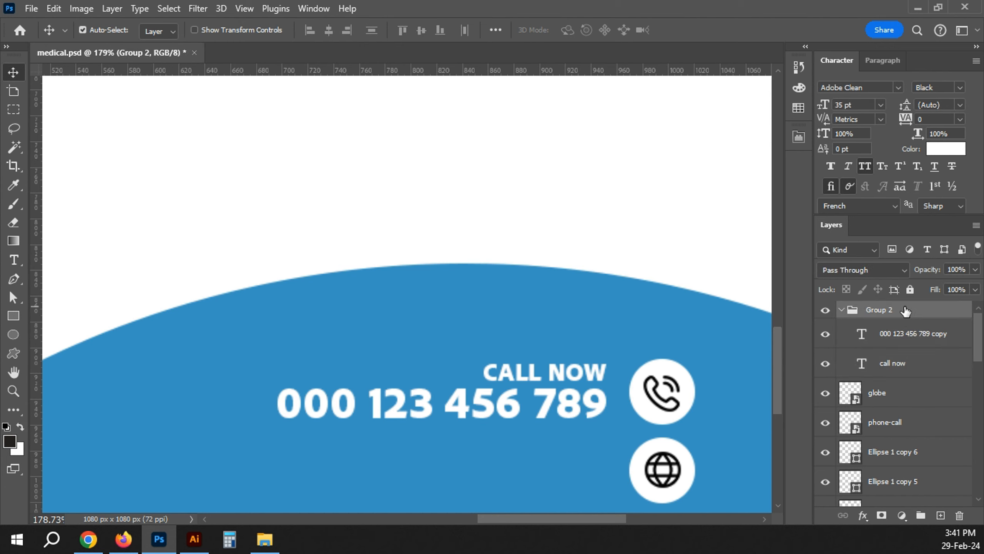
{"action": "key", "text": "shift+Right"}
{"action": "key", "text": "shift+Right"}
{"action": "key", "text": "shift+Right"}
{"action": "key", "text": "shift+Right"}
{"action": "key", "text": "shift+Down"}
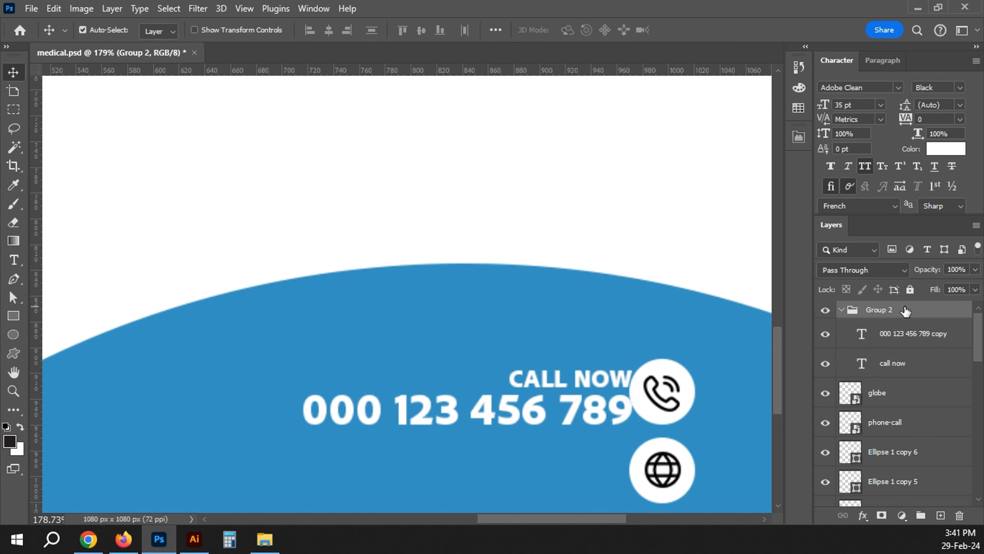
{"action": "key", "text": "shift+Right"}
{"action": "key", "text": "shift+Right"}
{"action": "key", "text": "shift+Right"}
{"action": "key", "text": "shift+Right"}
{"action": "key", "text": "shift+Right"}
{"action": "key", "text": "shift+Right"}
{"action": "key", "text": "shift+Right"}
{"action": "key", "text": "shift+Right"}
{"action": "key", "text": "shift+Right"}
{"action": "key", "text": "shift+Up"}
{"action": "key", "text": "shift+Up"}
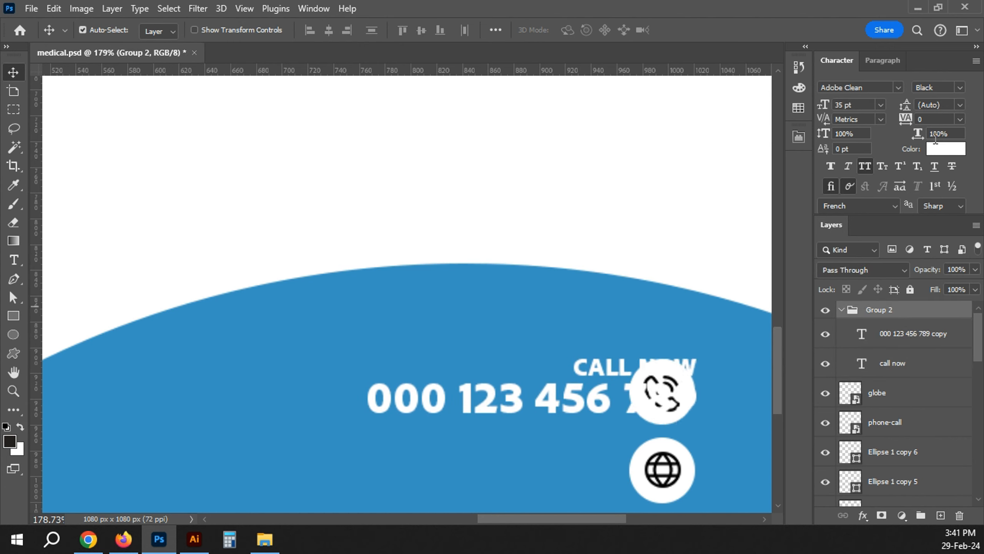
Ungroup the CALL NOW and phone number texts and recolour both to #9c5757
{"action": "left_click", "coordinate": [946, 151]}
{"action": "left_click", "coordinate": [582, 237]}
{"action": "left_click", "coordinate": [817, 154]}
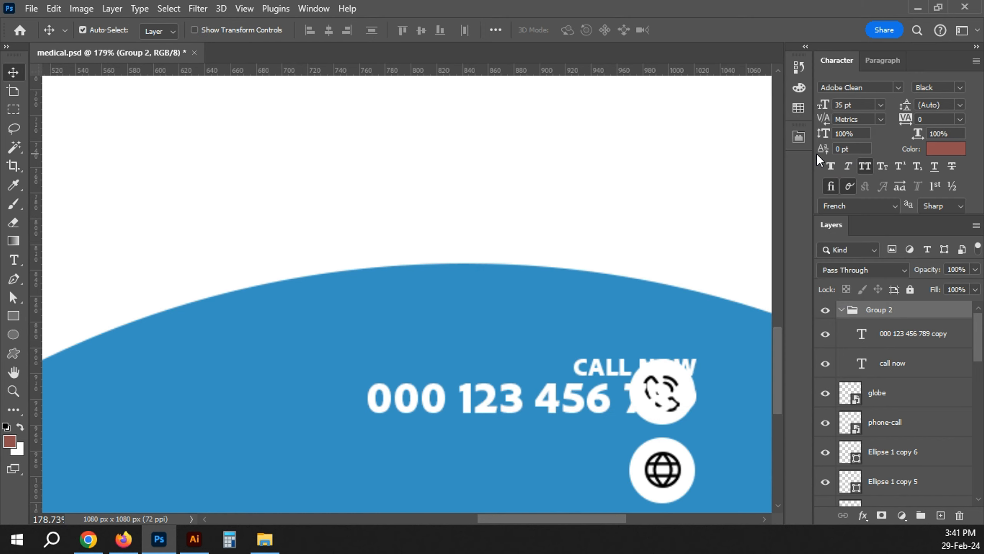
{"action": "right_click", "coordinate": [895, 313]}
{"action": "left_click", "coordinate": [798, 89]}
{"action": "left_click", "coordinate": [941, 153]}
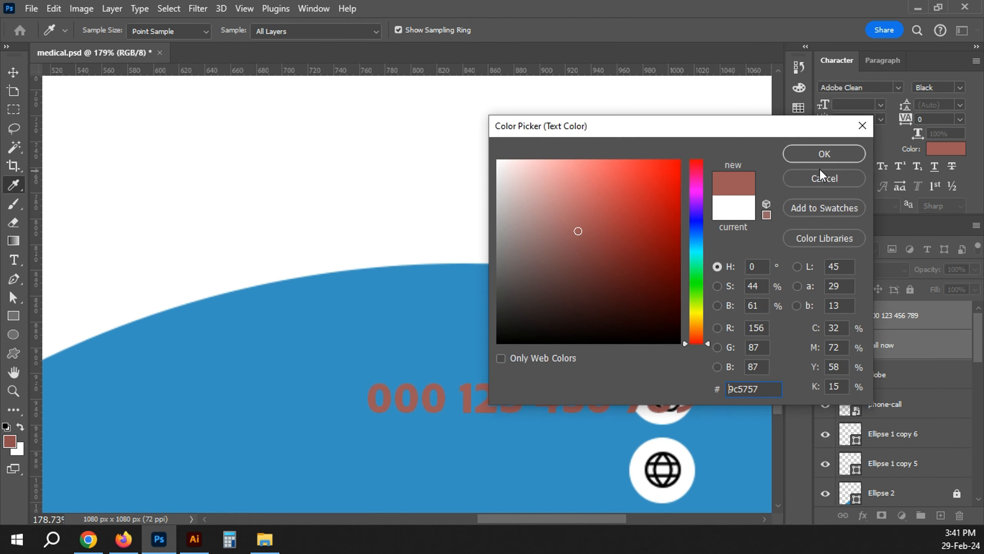
{"action": "left_click", "coordinate": [818, 154]}
Nudge the CALL NOW and phone number texts back left, leaving a small gap beside the phone circle
{"action": "key", "text": "shift+Left"}
{"action": "key", "text": "shift+Left"}
{"action": "key", "text": "shift+Left"}
{"action": "key", "text": "shift+Left"}
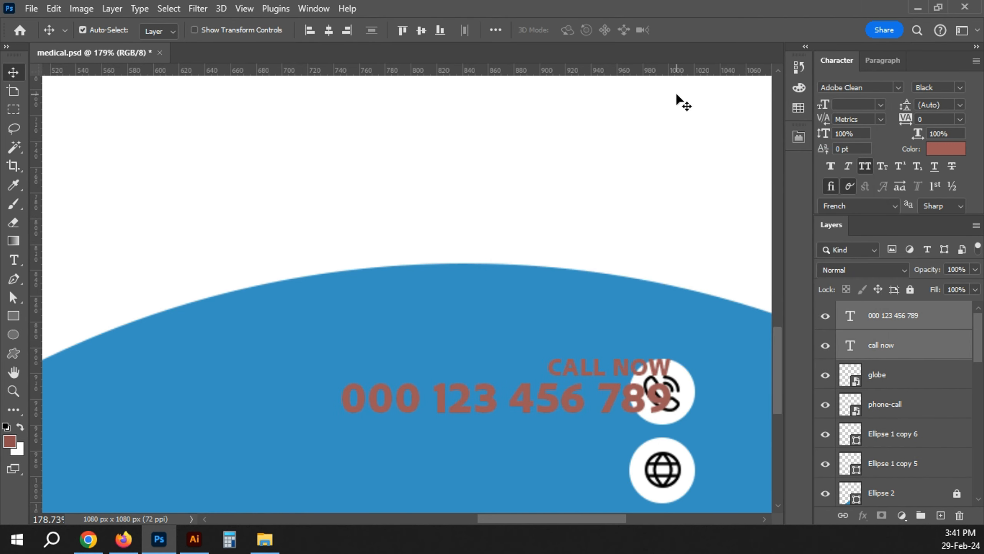
{"action": "key", "text": "shift+Down"}
{"action": "key", "text": "shift+Left"}
{"action": "key", "text": "shift+Left"}
{"action": "key", "text": "shift+Left"}
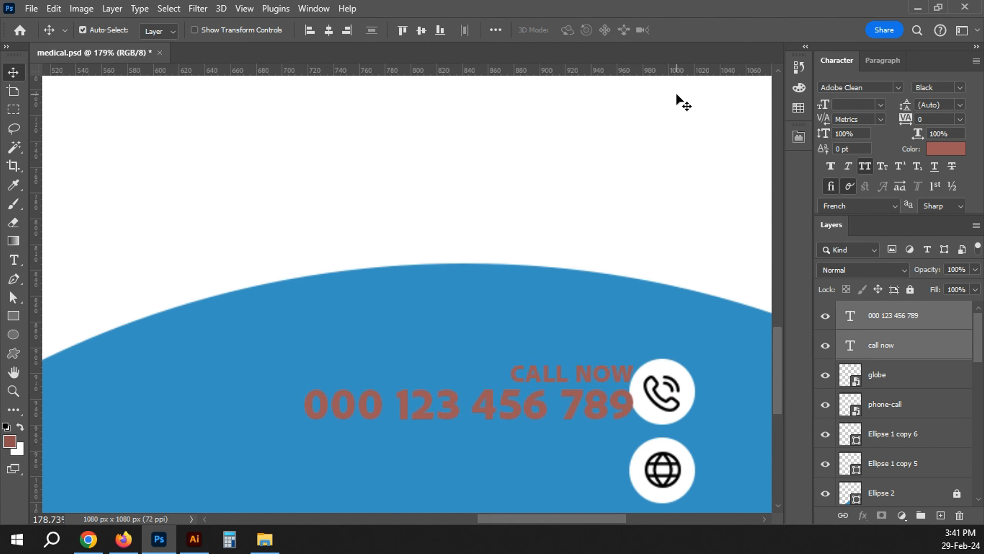
{"action": "key", "text": "shift+Left"}
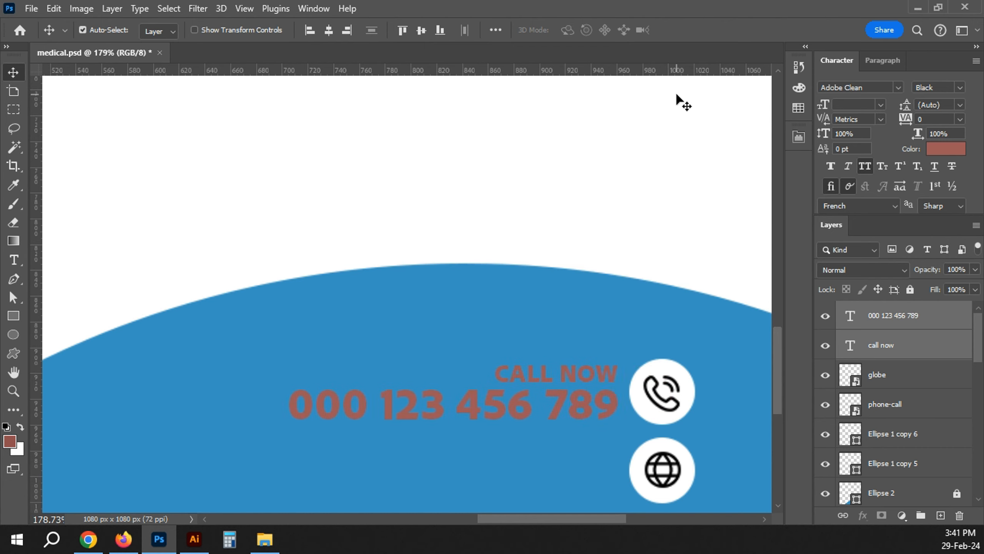
Duplicate the CALL NOW and phone number texts and move the copies straight down beside the globe circle
{"action": "scroll", "coordinate": [659, 116], "scroll_direction": "down", "scroll_amount": 4}
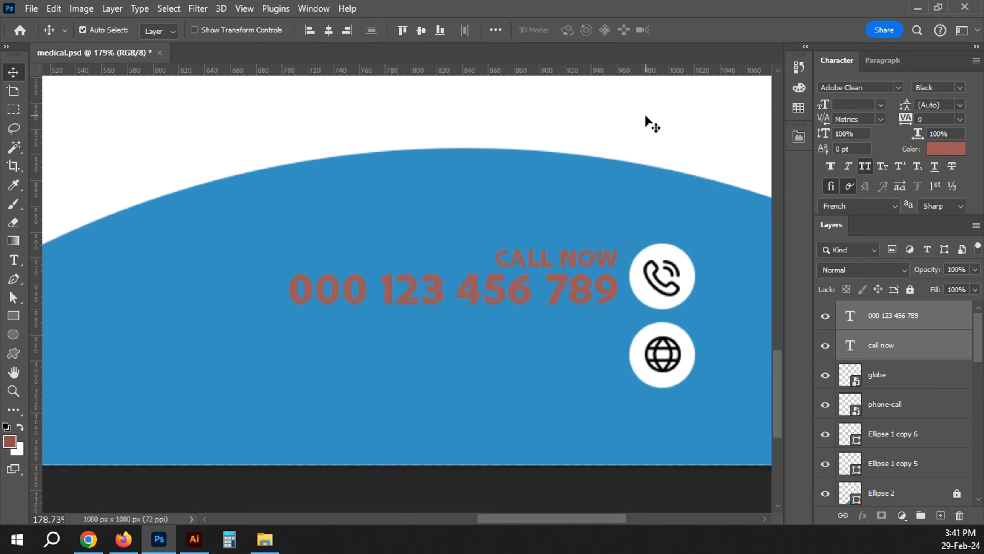
{"action": "key", "text": "ctrl+j"}
{"action": "key", "text": "shift+Down"}
{"action": "key", "text": "shift+Down"}
{"action": "key", "text": "shift+Down"}
{"action": "key", "text": "shift+Down"}
{"action": "key", "text": "shift+Down"}
{"action": "key", "text": "shift+Down"}
{"action": "key", "text": "shift+Down"}
{"action": "key", "text": "shift+Down"}
{"action": "key", "text": "shift+Down"}
{"action": "key", "text": "shift+Down"}
{"action": "key", "text": "shift+Down"}
{"action": "key", "text": "shift+Down"}
{"action": "key", "text": "shift+Down"}
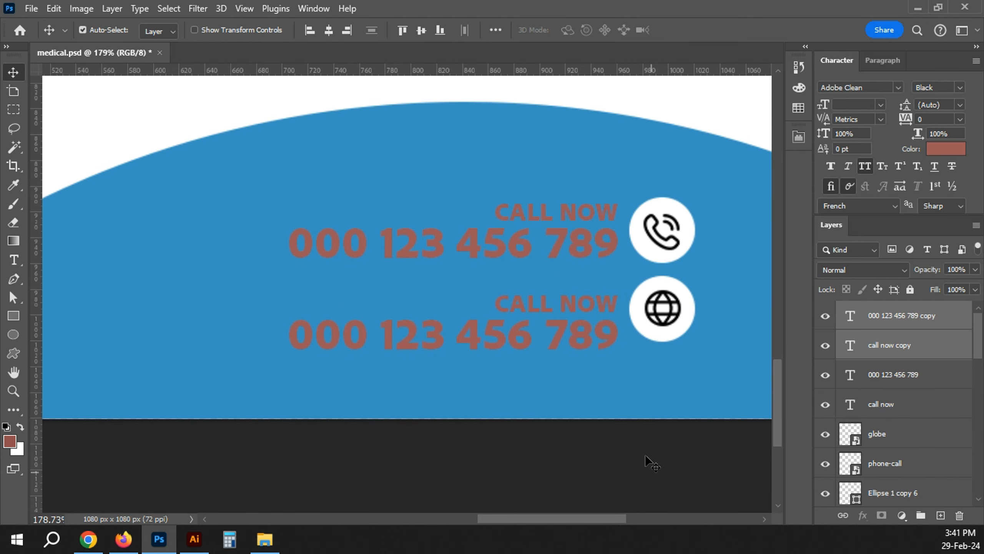
Change the copied CALL NOW text beside the globe circle to "visit now"
{"action": "key", "text": "t"}
{"action": "triple_click", "coordinate": [580, 306]}
{"action": "type", "text": "v"}
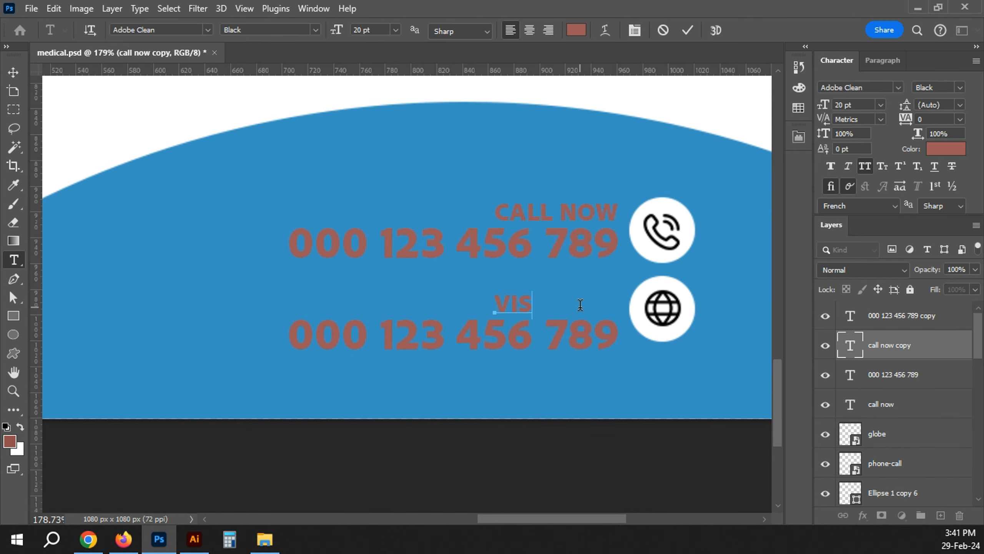
{"action": "type", "text": "isit now"}
{"action": "key", "text": "ctrl+Return"}
{"action": "triple_click", "coordinate": [568, 332]}
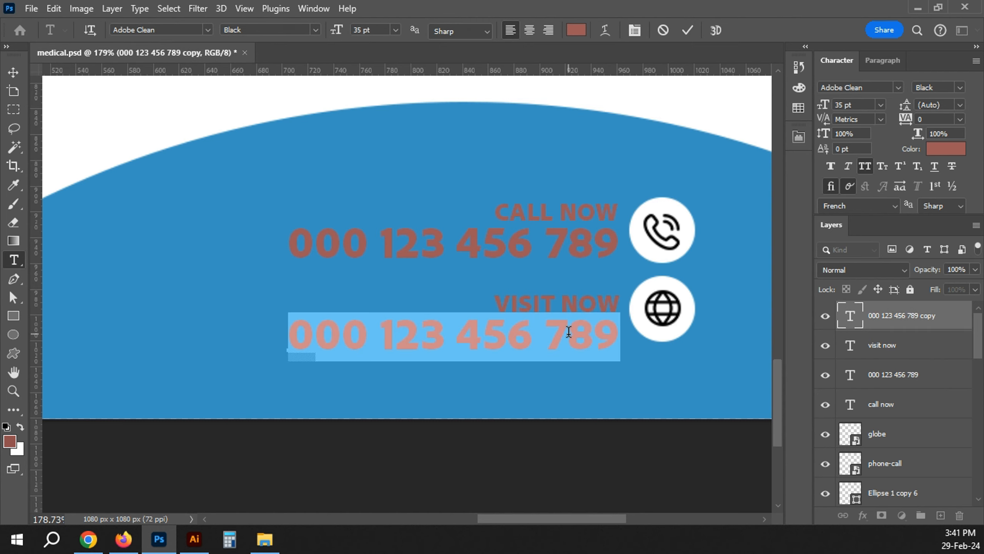
{"action": "type", "text": "www."}
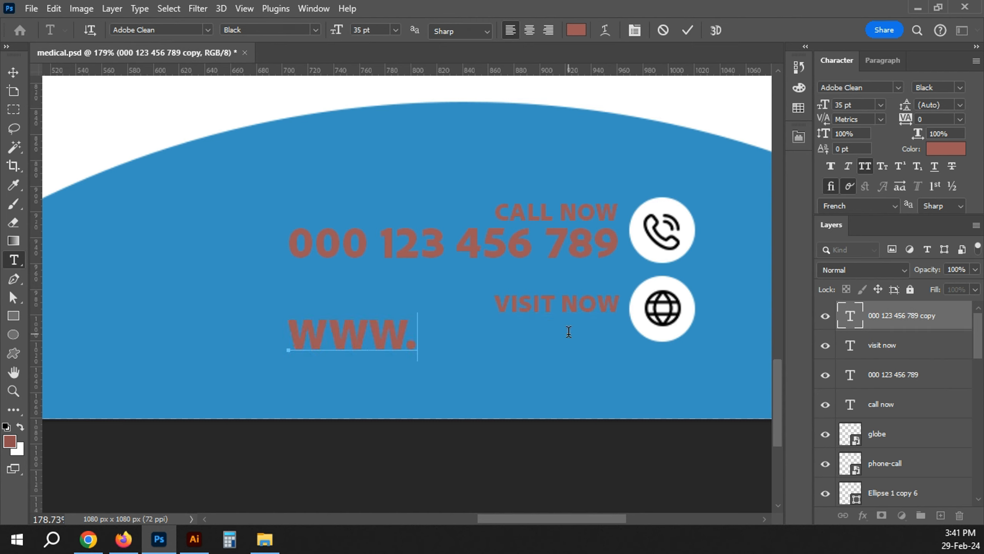
{"action": "type", "text": "exla"}
{"action": "key", "text": "BackSpace"}
{"action": "key", "text": "BackSpace"}
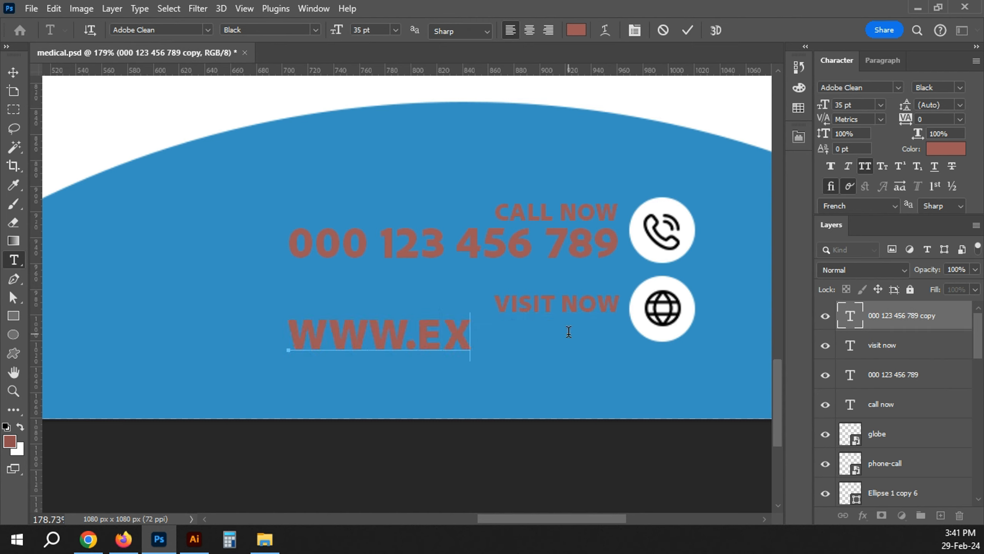
{"action": "type", "text": "ample"}
{"action": "key", "text": "ctrl+Return"}
{"action": "key", "text": "v"}
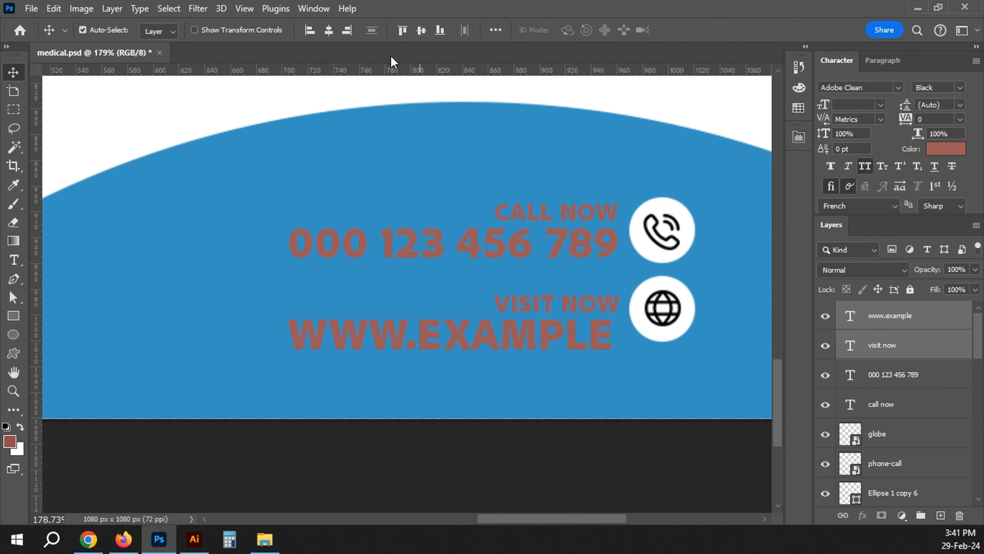
{"action": "left_click", "coordinate": [346, 26]}
{"action": "key", "text": "ctrl+g"}
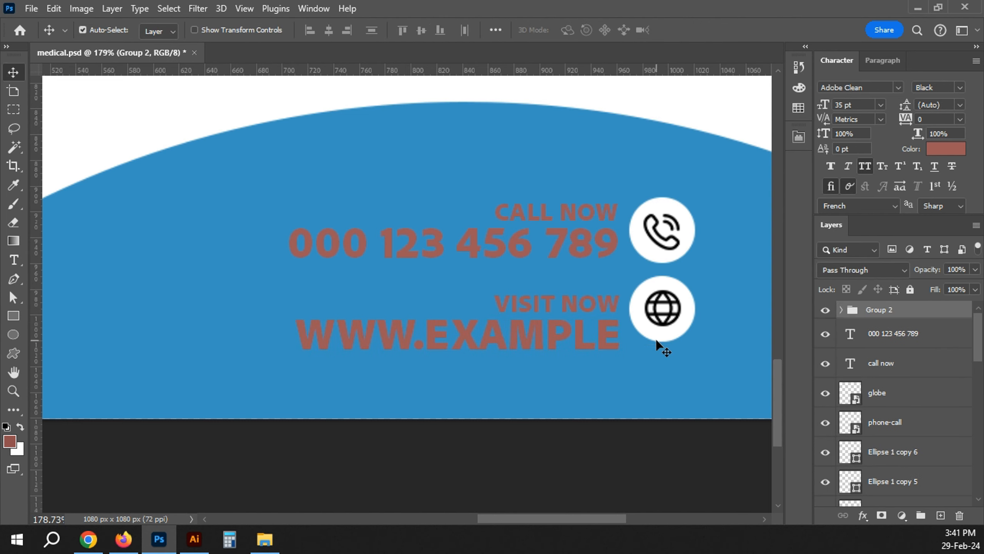
{"action": "left_click", "coordinate": [421, 34]}
Centre the globe icon vertically inside its white circle and deselect them
{"action": "left_click", "coordinate": [661, 329]}
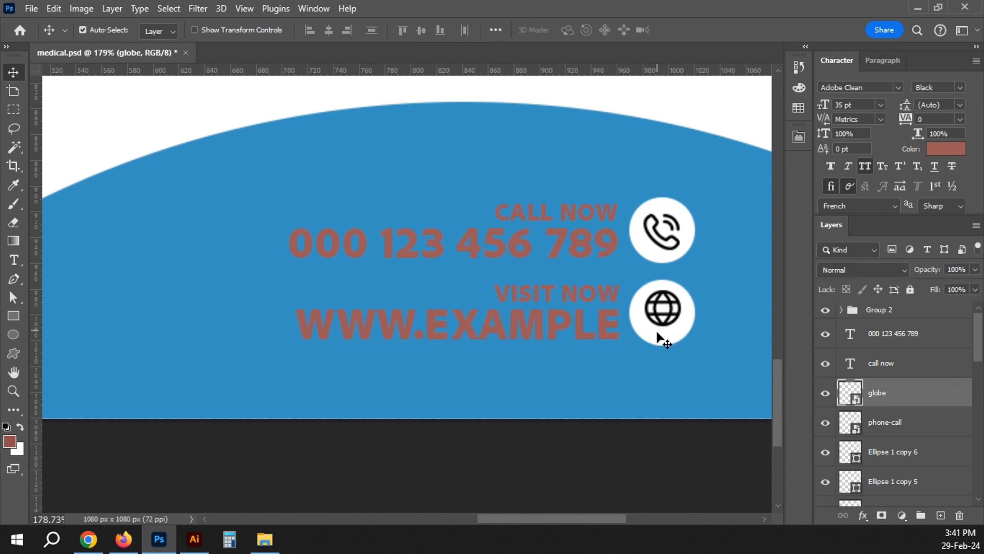
{"action": "left_click", "coordinate": [659, 334], "text": "shift"}
{"action": "left_click", "coordinate": [443, 33]}
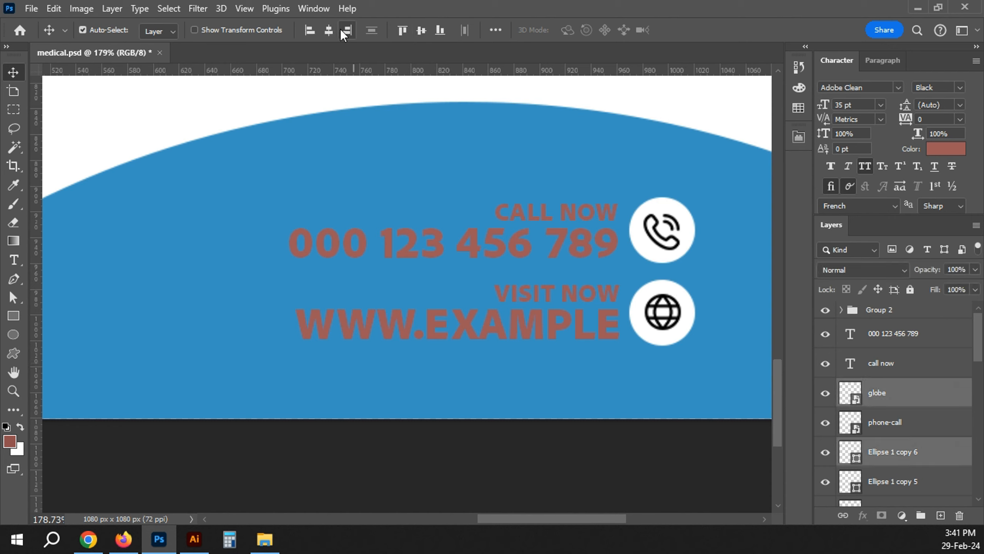
{"action": "left_click", "coordinate": [608, 456]}
Select both contact circles with their icons, align their horizontal centres, and undo the last alignment
{"action": "left_click", "coordinate": [654, 321]}
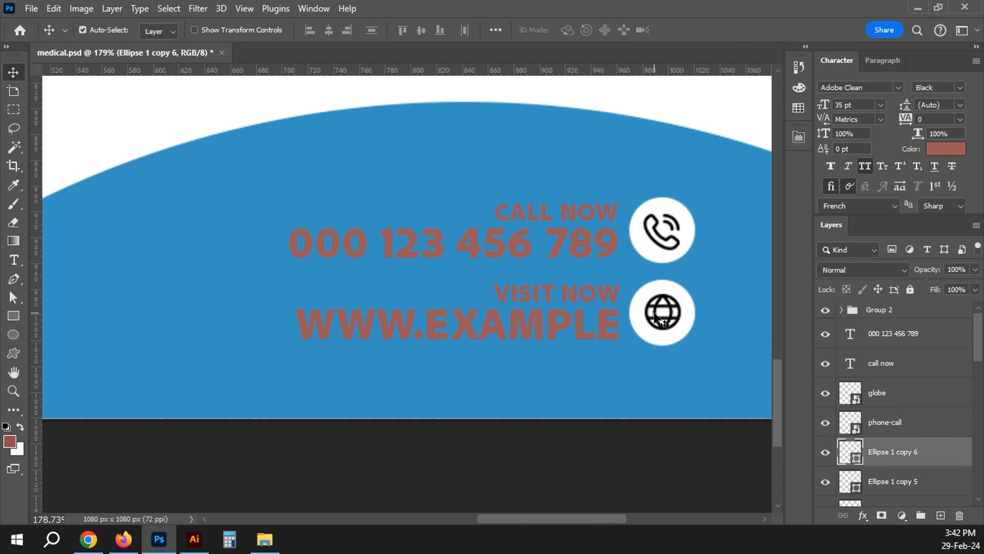
{"action": "left_click", "coordinate": [658, 320], "text": "shift"}
{"action": "left_click", "coordinate": [667, 258], "text": "shift"}
{"action": "left_click", "coordinate": [664, 246], "text": "shift"}
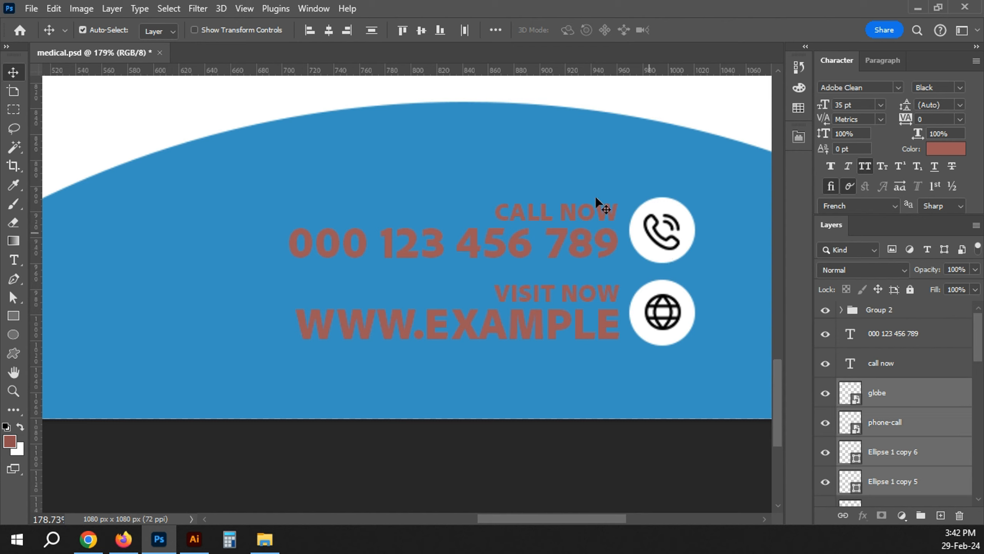
{"action": "left_click", "coordinate": [328, 31]}
{"action": "left_click", "coordinate": [329, 31]}
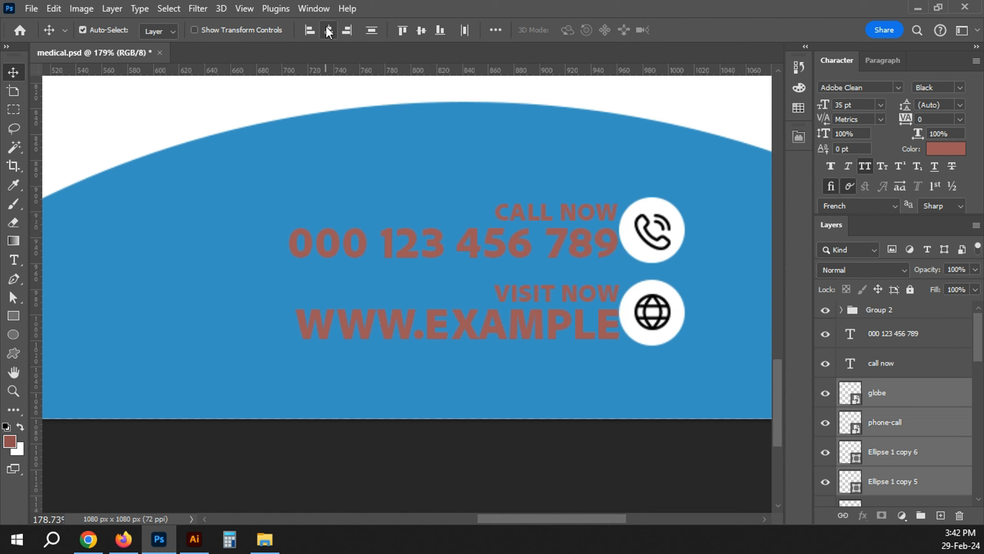
{"action": "key", "text": "ctrl+z"}
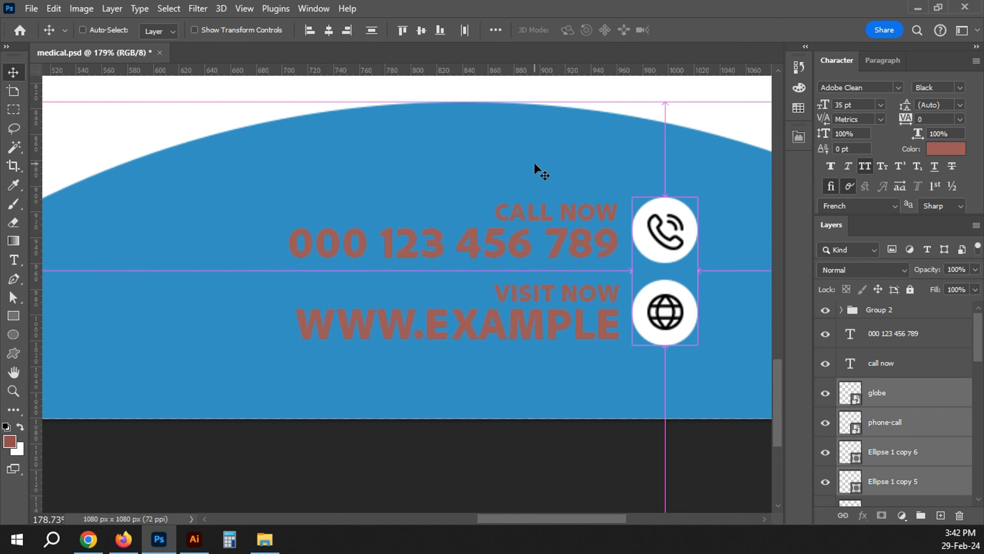
Group both contact circles with their icons and align the group to the canvas's right edge
{"action": "key", "text": "ctrl+g"}
{"action": "key", "text": "ctrl+a"}
{"action": "left_click", "coordinate": [348, 29]}
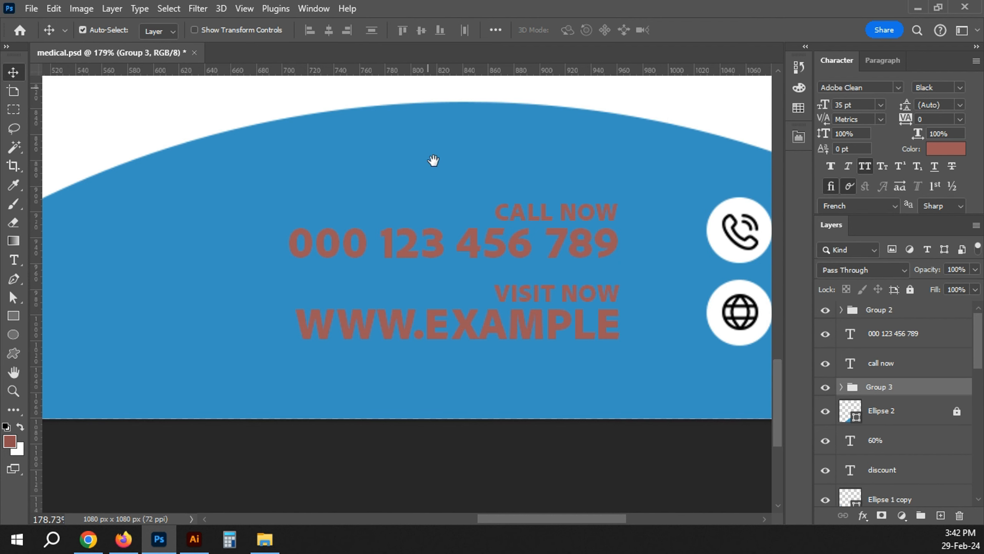
Shift the contact icon group left, leaving a margin of about 60 px from the canvas's right edge
{"action": "scroll", "coordinate": [433, 160], "scroll_direction": "down", "scroll_amount": 1}
{"action": "scroll", "coordinate": [433, 161], "scroll_direction": "right", "scroll_amount": 2}
{"action": "key", "text": "shift+Left"}
{"action": "key", "text": "shift+Left"}
{"action": "key", "text": "shift+Left"}
{"action": "key", "text": "shift+Left"}
{"action": "key", "text": "shift+Left"}
{"action": "key", "text": "shift+Left"}
{"action": "key", "text": "shift+Left"}
{"action": "key", "text": "shift+Left"}
{"action": "key", "text": "shift+Left"}
{"action": "key", "text": "shift+Left"}
{"action": "key", "text": "shift+Left"}
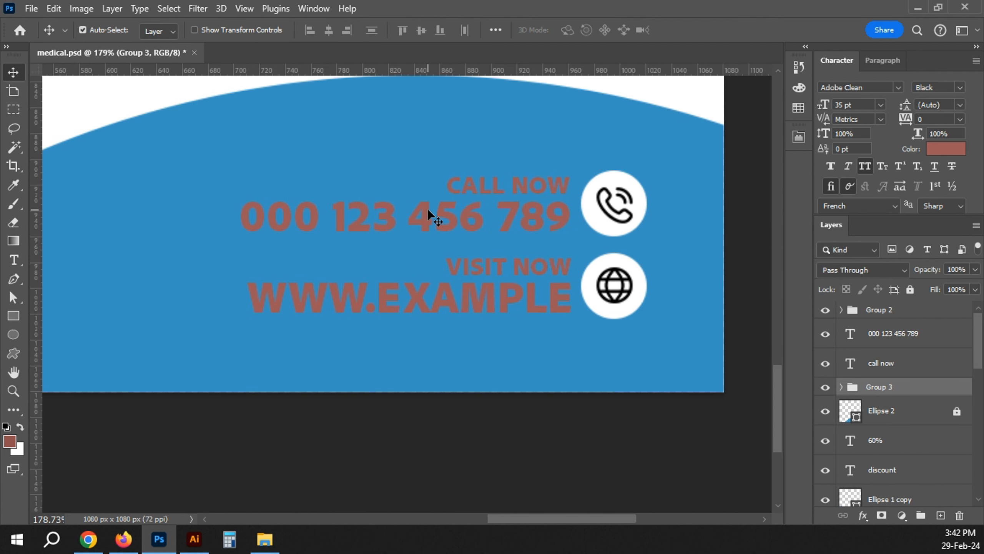
Right-align all four contact text lines with each other and nudge them slightly left, away from the circles
{"action": "left_click_drag", "start_coordinate": [507, 445], "coordinate": [549, 168]}
{"action": "left_click", "coordinate": [350, 30]}
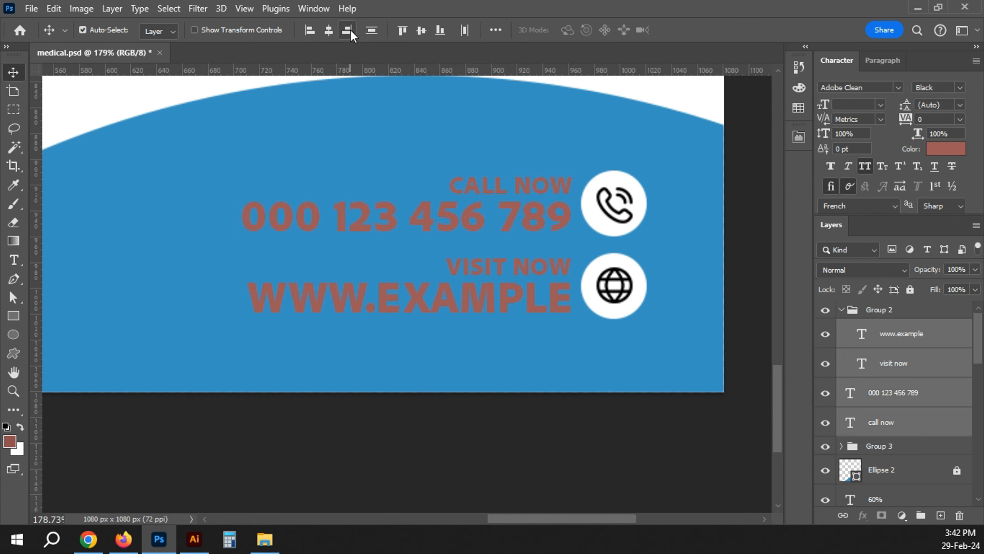
{"action": "key", "text": "shift+Left"}
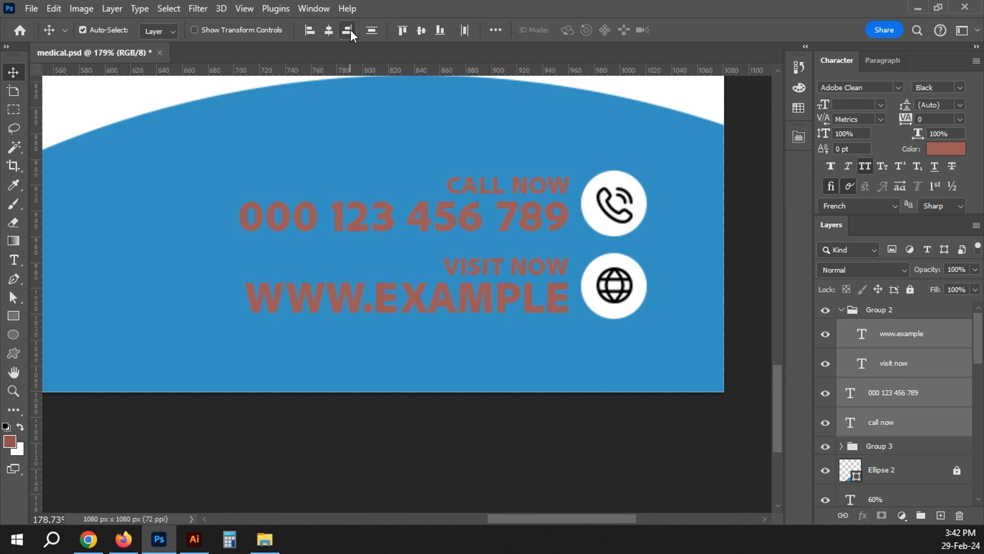
Set the colour of all four contact text lines to white, ffffff
{"action": "left_click", "coordinate": [955, 149]}
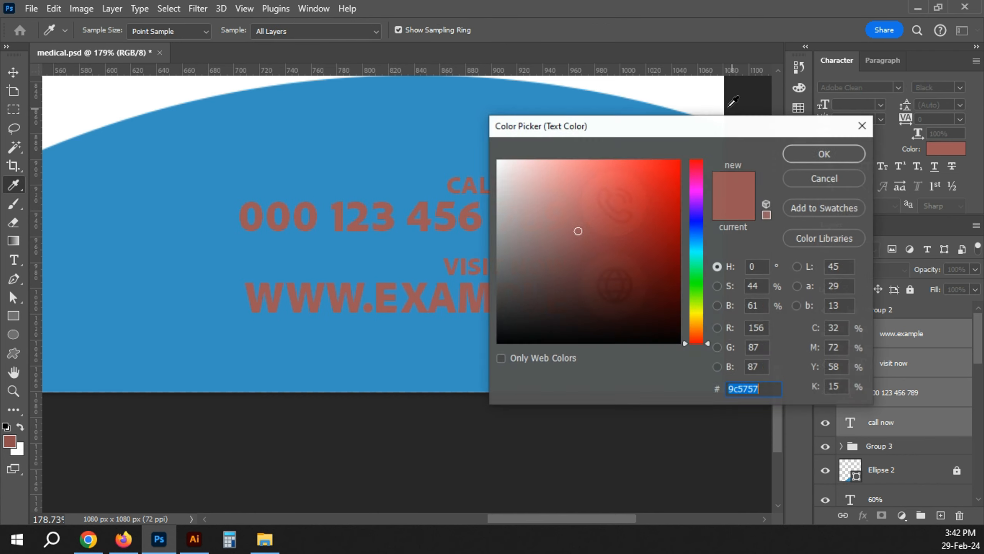
{"action": "type", "text": "ffffff"}
{"action": "key", "text": "Return"}
{"action": "key", "text": "ctrl+minus"}
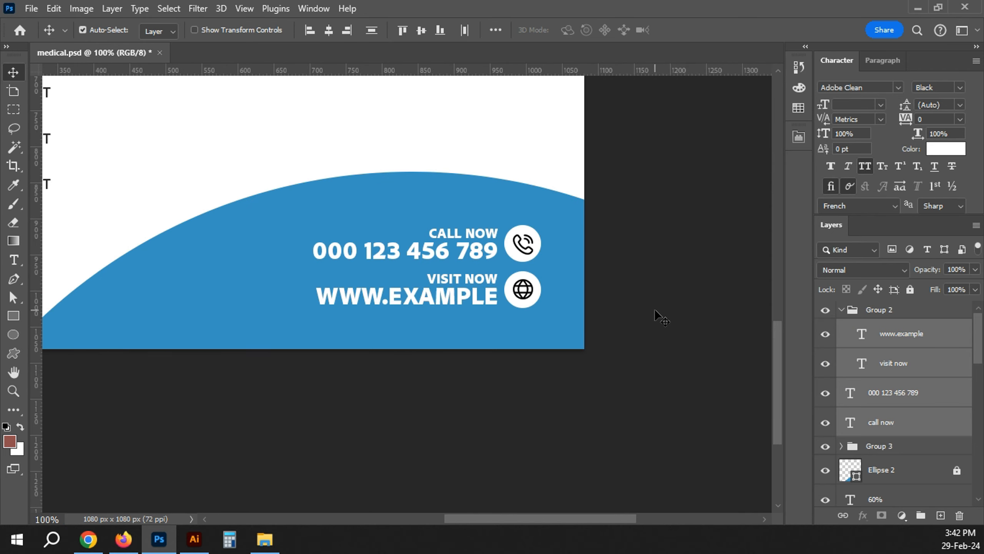
Deselect the contact texts and save the document
{"action": "left_click", "coordinate": [656, 311], "text": "ctrl"}
{"action": "key", "text": "ctrl+s"}
{"action": "scroll", "coordinate": [658, 281], "scroll_direction": "down", "scroll_amount": 4}
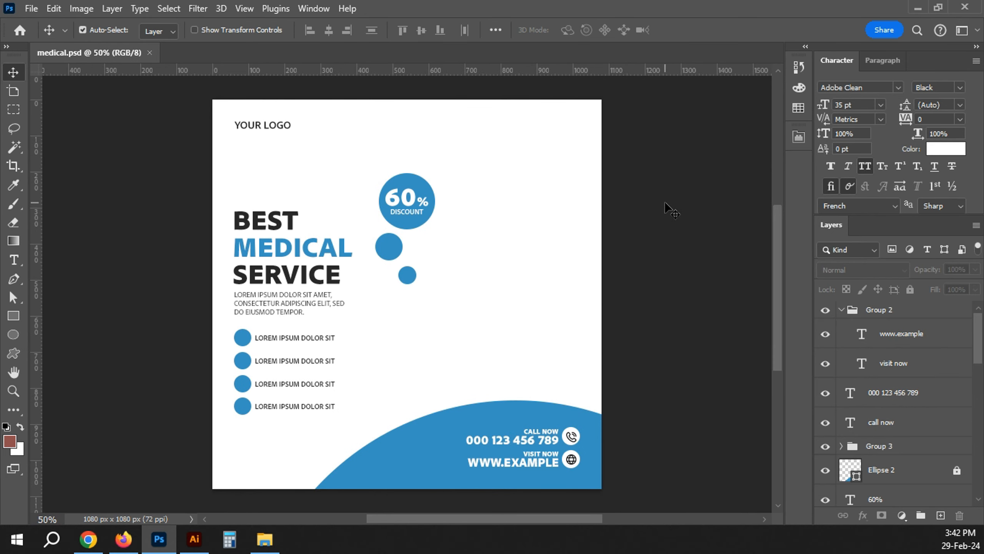
Switch to File Explorer and place the png-transparent-physician image of two doctors from Downloads into the post at its default size
{"action": "left_click", "coordinate": [264, 539]}
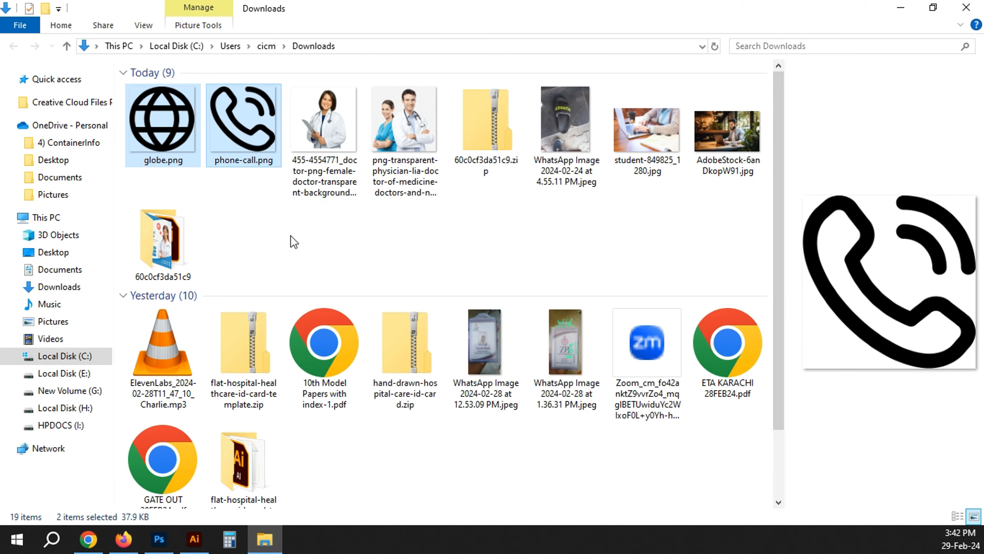
{"action": "left_click_drag", "start_coordinate": [330, 128], "coordinate": [329, 262]}
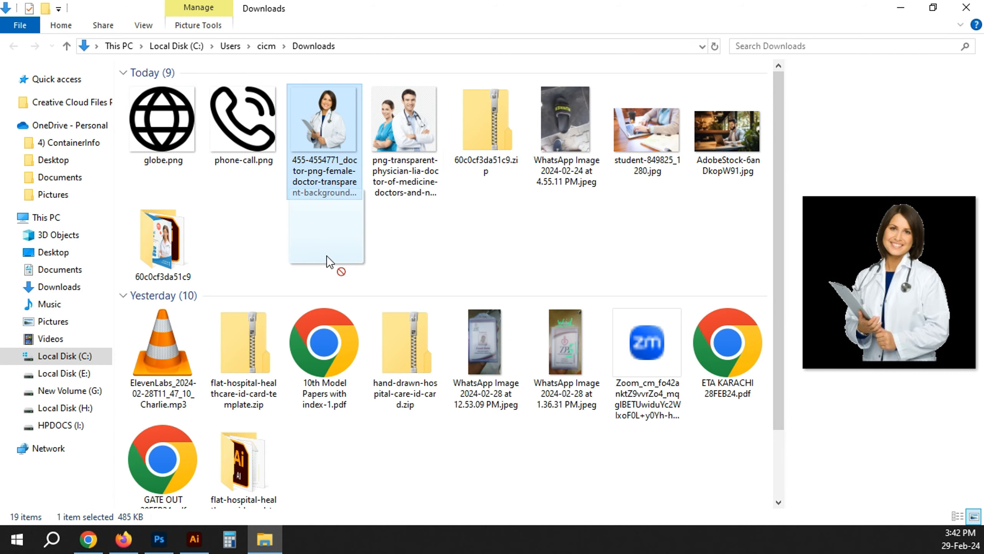
{"action": "left_click_drag", "start_coordinate": [404, 128], "coordinate": [486, 310]}
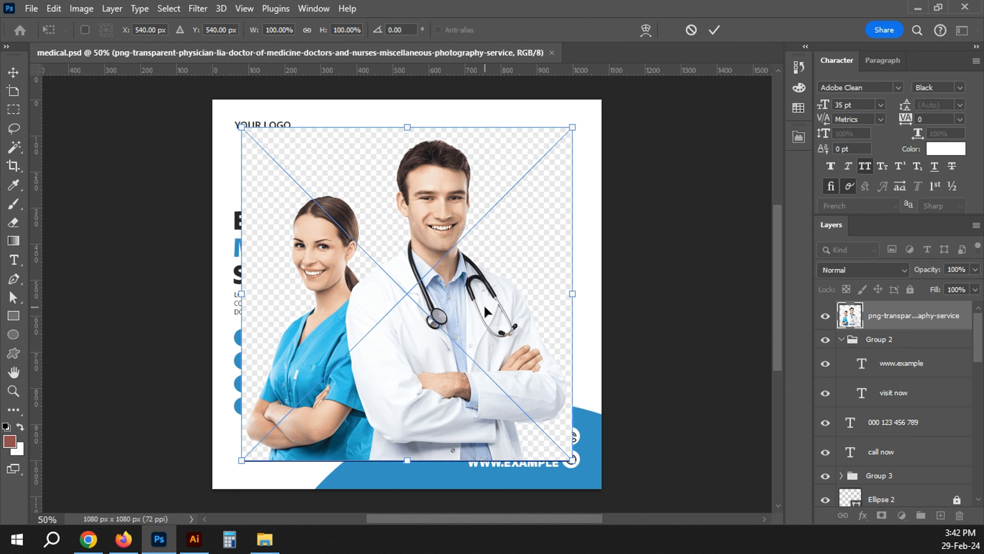
{"action": "key", "text": "Return"}
Display the contextual task bar and use it to mask out the checkered background of the doctors image
{"action": "left_click", "coordinate": [314, 8]}
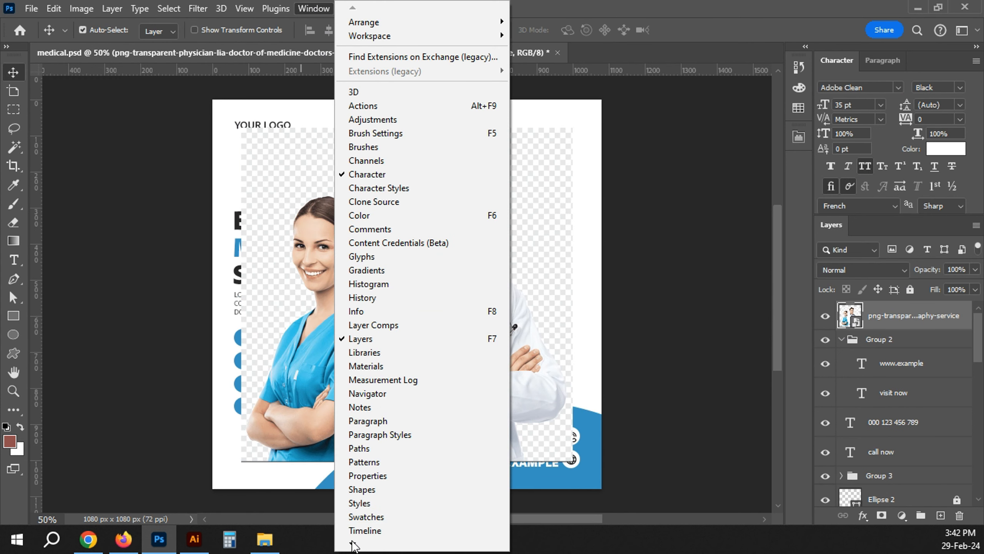
{"action": "left_click", "coordinate": [359, 534]}
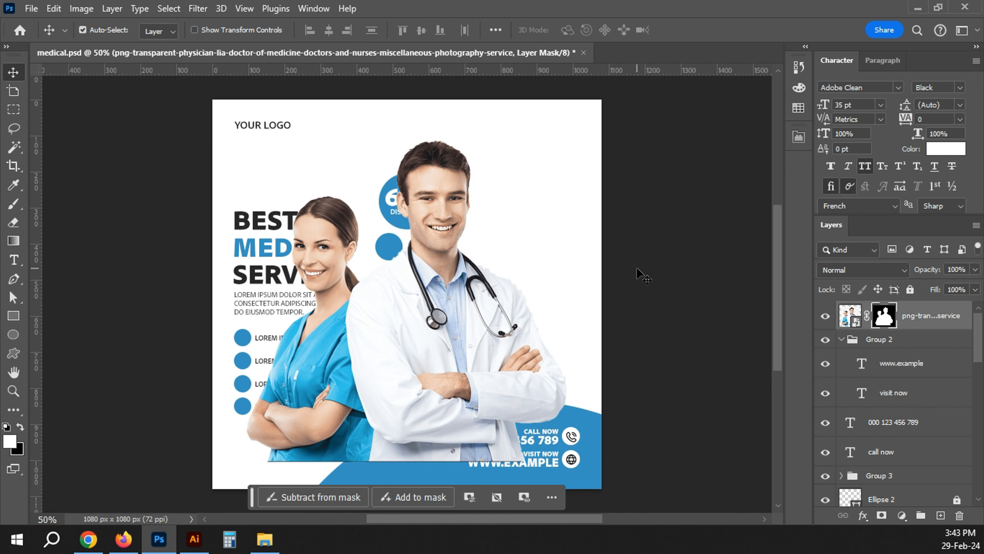
Move the doctors image up so its lower edge meets the blue arc, and convert it to a smart object
{"action": "left_click_drag", "start_coordinate": [403, 317], "coordinate": [442, 273]}
{"action": "right_click", "coordinate": [926, 314]}
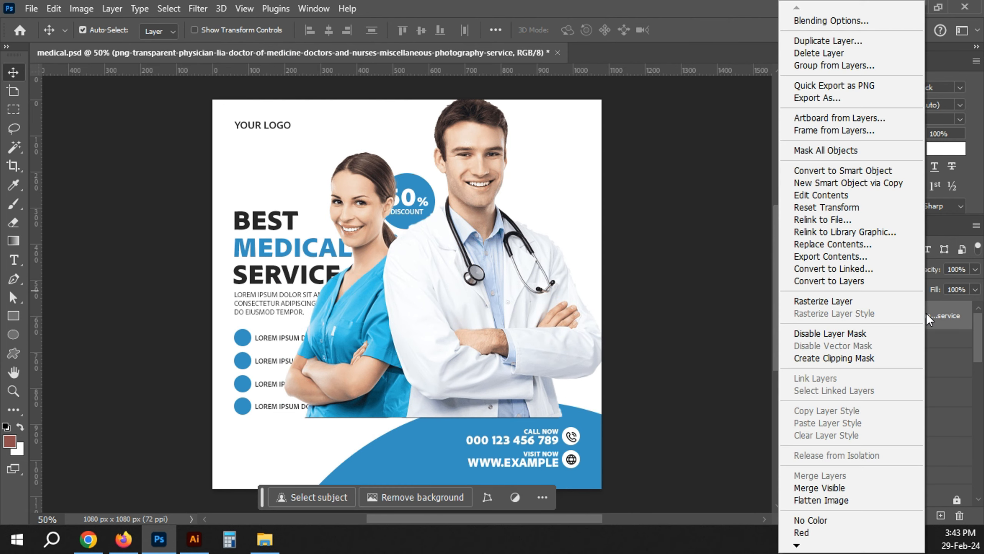
{"action": "left_click", "coordinate": [818, 170]}
Scale the doctors image down to about 77% and flip it horizontally
{"action": "key", "text": "ctrl+t"}
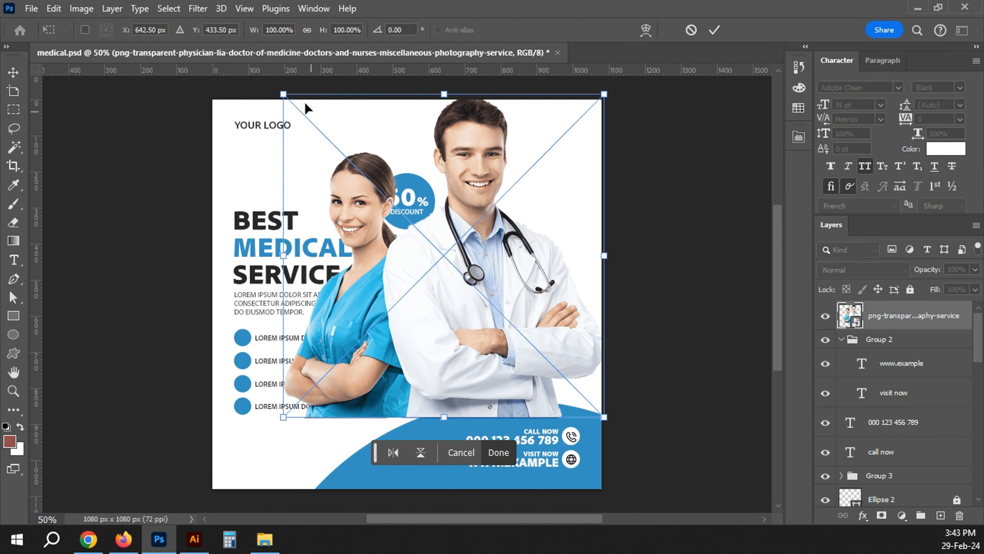
{"action": "left_click_drag", "start_coordinate": [282, 91], "coordinate": [359, 167]}
{"action": "key", "text": "Return"}
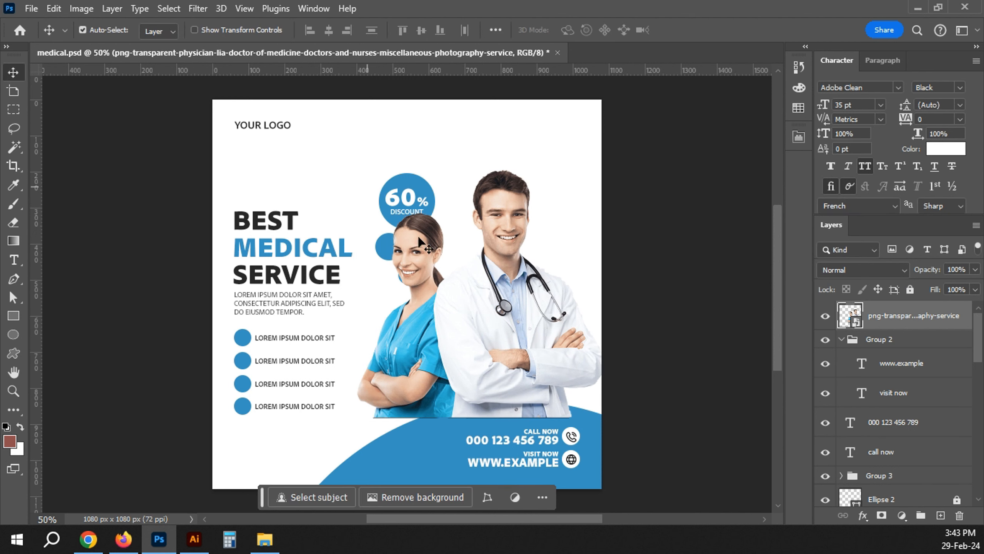
{"action": "key", "text": "ctrl+t"}
{"action": "right_click", "coordinate": [467, 279]}
{"action": "left_click", "coordinate": [527, 503]}
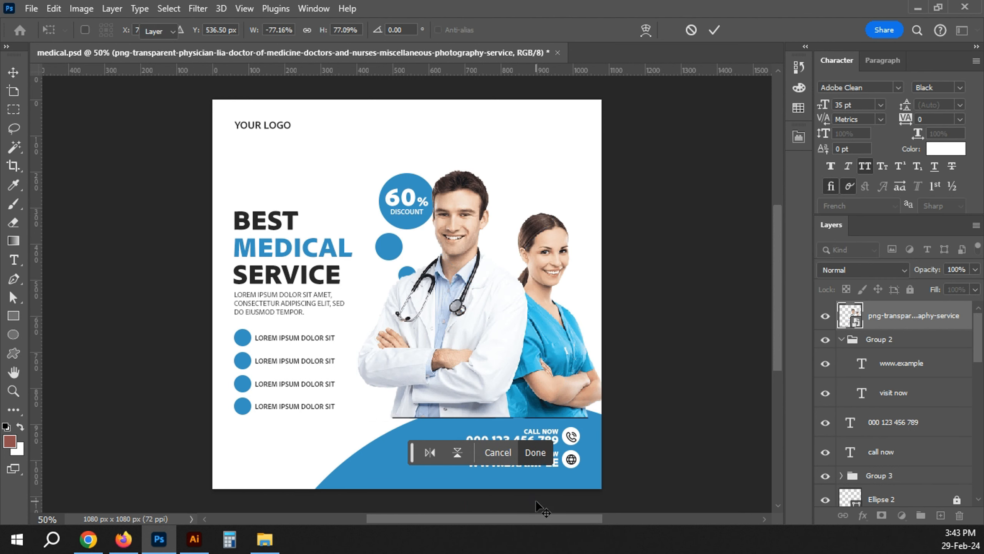
{"action": "left_click", "coordinate": [537, 510]}
Enlarge the flipped doctors image to about 96%
{"action": "key", "text": "ctrl+t"}
{"action": "left_click_drag", "start_coordinate": [604, 168], "coordinate": [665, 109]}
{"action": "key", "text": "Return"}
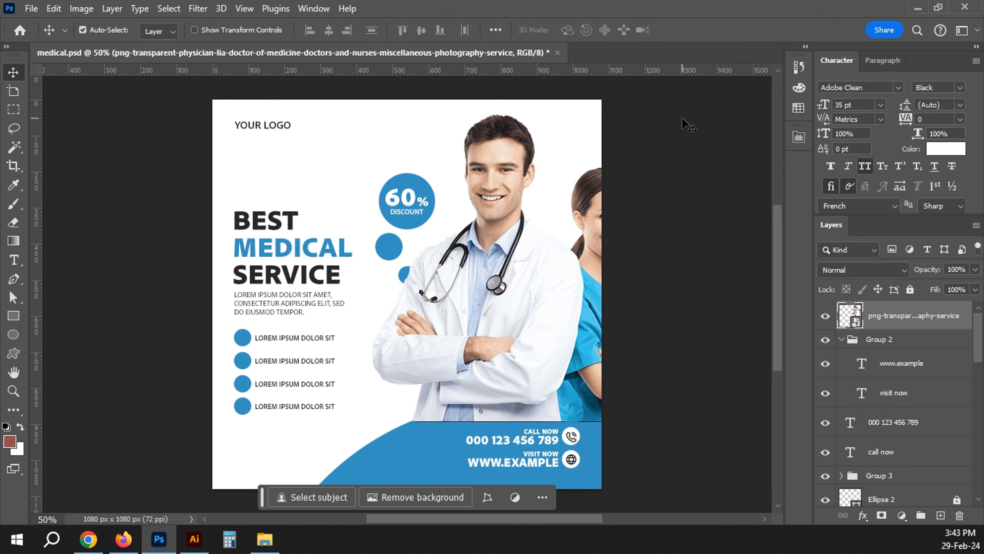
Shift the doctors image right, clear of the small blue circles, and send it behind all other layers
{"action": "key", "text": "shift+Right"}
{"action": "key", "text": "shift+Right"}
{"action": "key", "text": "shift+Right"}
{"action": "key", "text": "shift+Right"}
{"action": "key", "text": "shift+Right"}
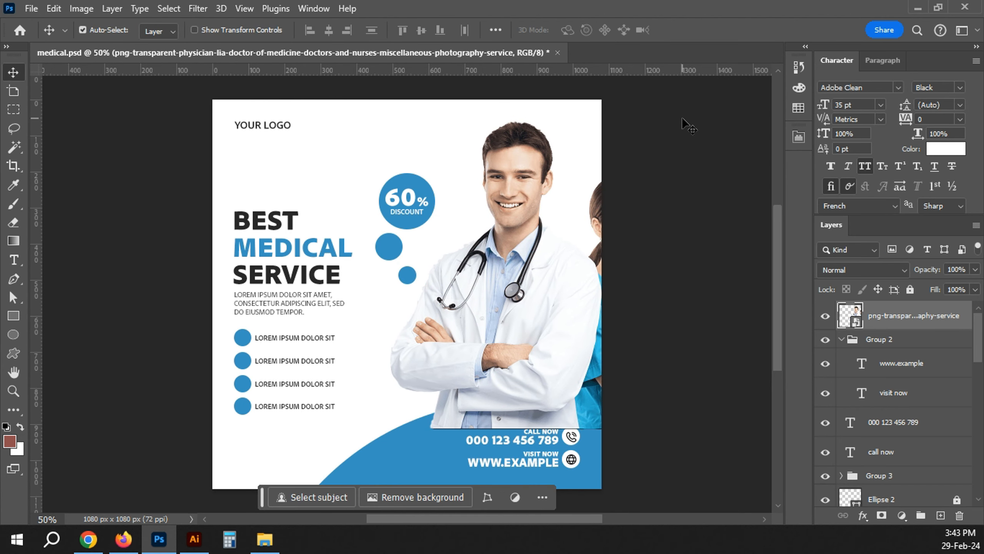
{"action": "key", "text": "shift+Up"}
{"action": "key", "text": "ctrl+shift+bracketleft"}
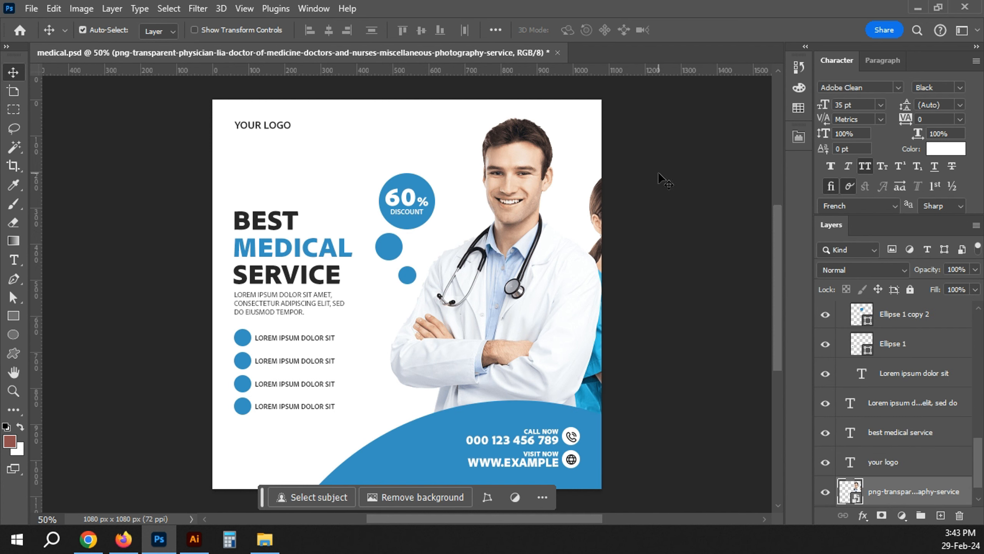
Nudge the doctors image further right so the woman falls almost outside the canvas, then deselect and save the document
{"action": "key", "text": "shift+Right"}
{"action": "key", "text": "shift+Right"}
{"action": "key", "text": "shift+Right"}
{"action": "key", "text": "shift+Right"}
{"action": "key", "text": "shift+Right"}
{"action": "key", "text": "shift+Right"}
{"action": "key", "text": "shift+Right"}
{"action": "key", "text": "shift+Right"}
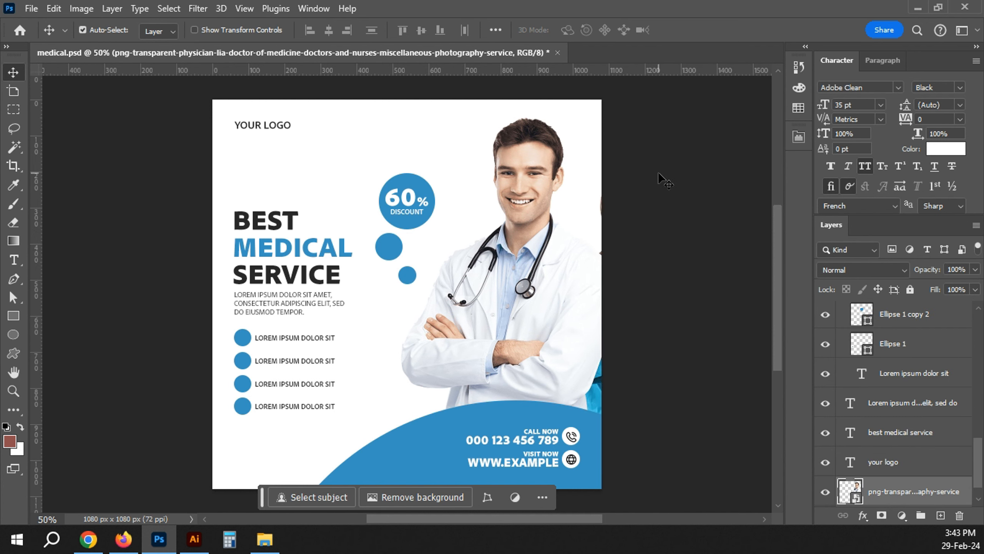
{"action": "left_click", "coordinate": [661, 180]}
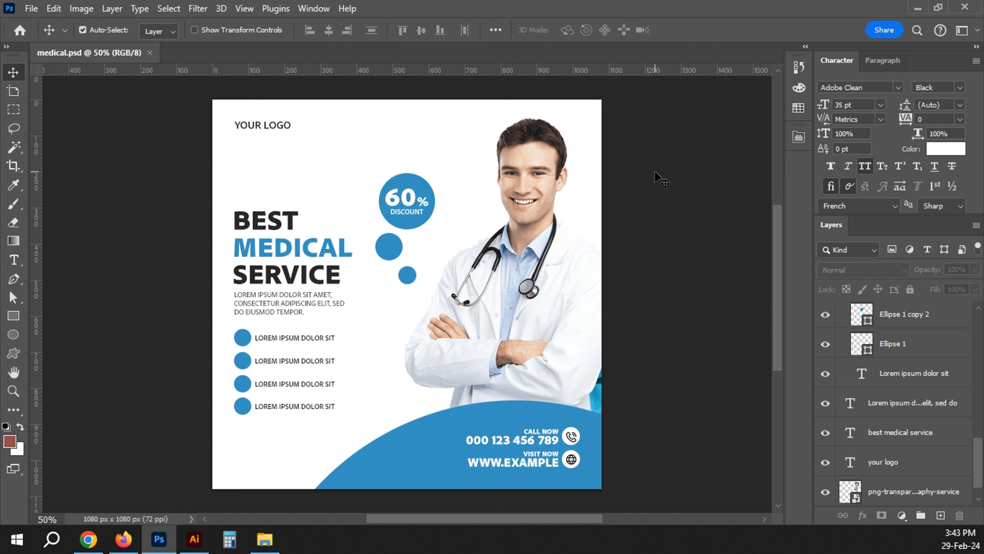
Draw a rectangle over the post and set its size to 1080 × 1080 px
{"action": "key", "text": "u"}
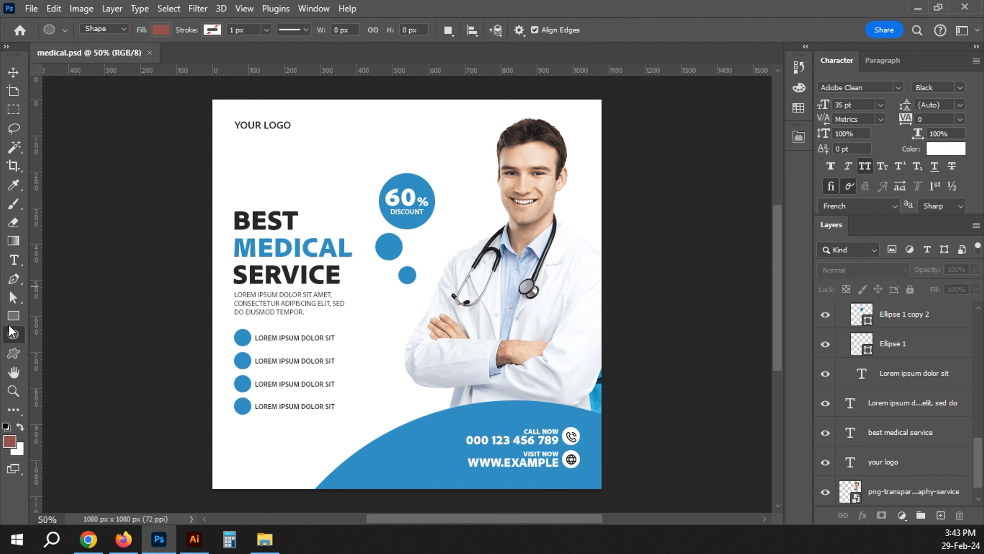
{"action": "left_click", "coordinate": [13, 315]}
{"action": "left_click_drag", "start_coordinate": [173, 179], "coordinate": [482, 424]}
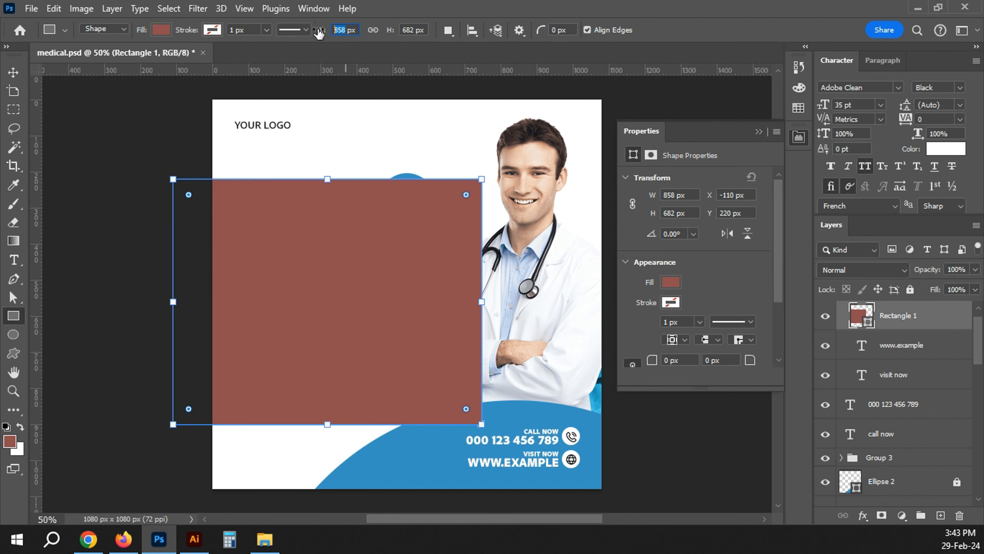
{"action": "type", "text": "1080"}
{"action": "left_click", "coordinate": [415, 28]}
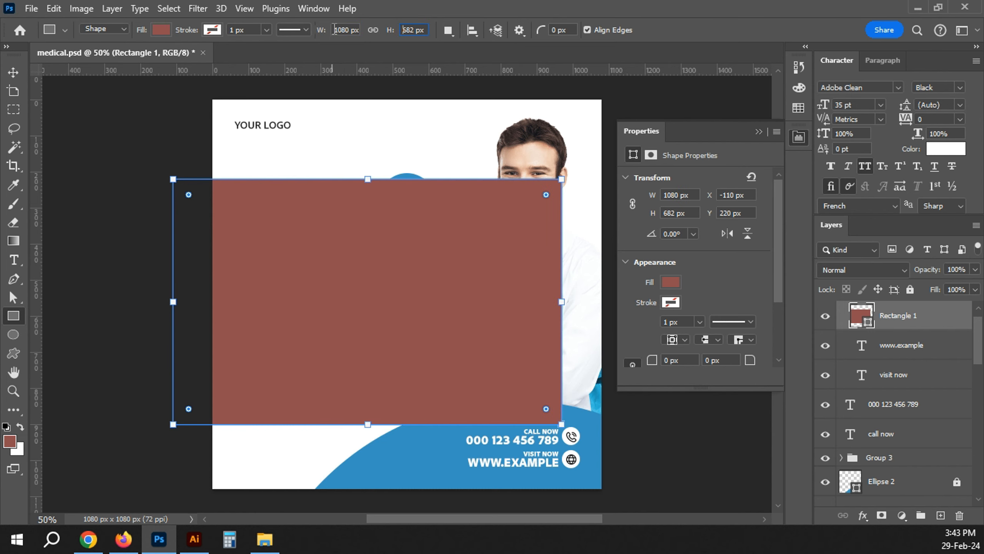
{"action": "type", "text": "1080"}
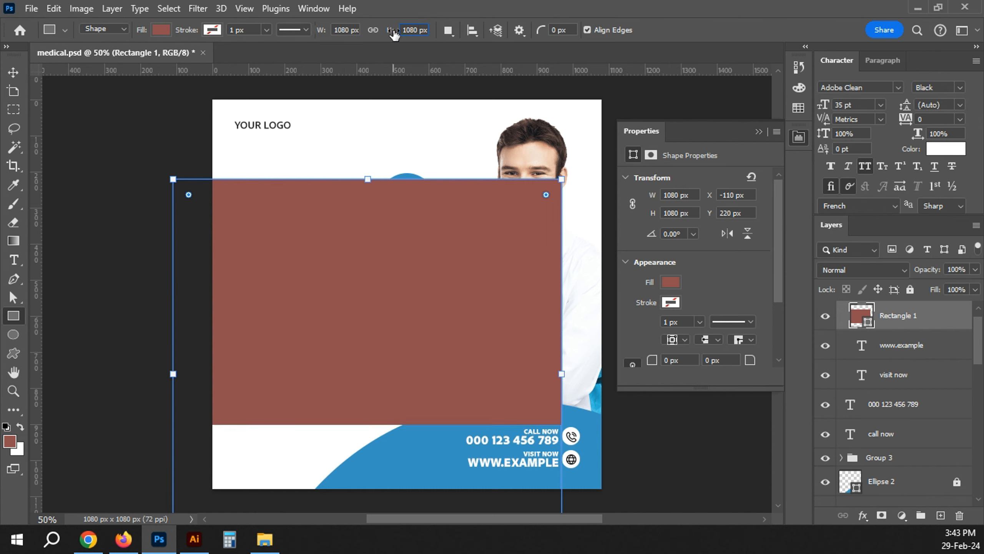
{"action": "key", "text": "Return"}
Centre the rectangle horizontally and vertically on the canvas and hide the contextual task bar
{"action": "key", "text": "v"}
{"action": "key", "text": "ctrl+a"}
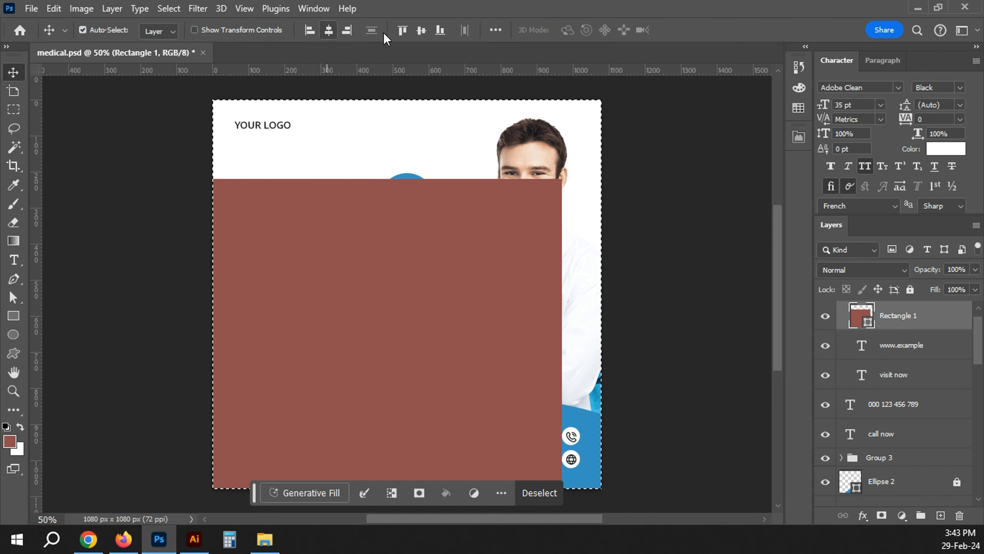
{"action": "left_click", "coordinate": [329, 30]}
{"action": "left_click", "coordinate": [422, 30]}
{"action": "key", "text": "ctrl+d"}
{"action": "left_click", "coordinate": [314, 9]}
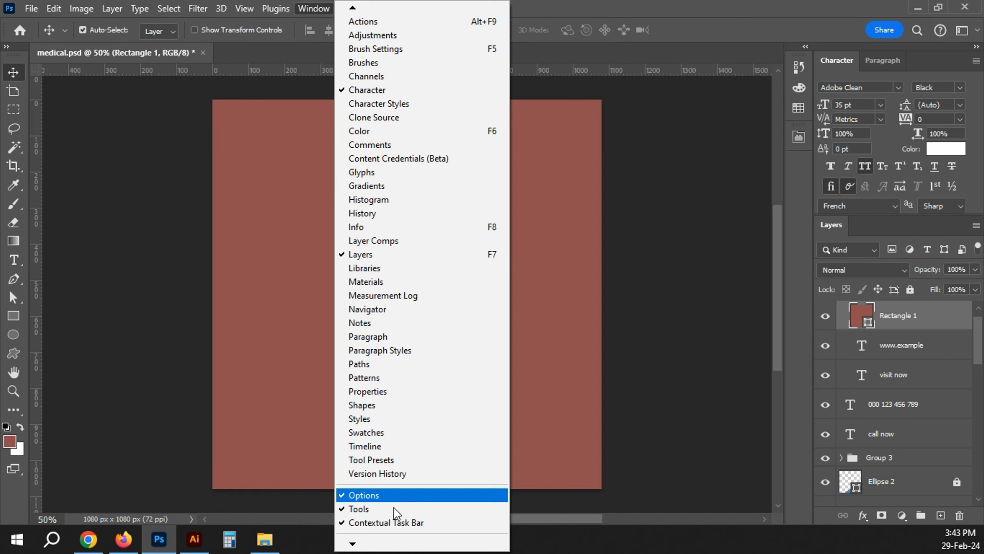
{"action": "left_click", "coordinate": [405, 522]}
Fill the full-canvas rectangle with white, ffffff, and send it behind all other layers
{"action": "key", "text": "ctrl+bracketleft"}
{"action": "key", "text": "ctrl+bracketleft"}
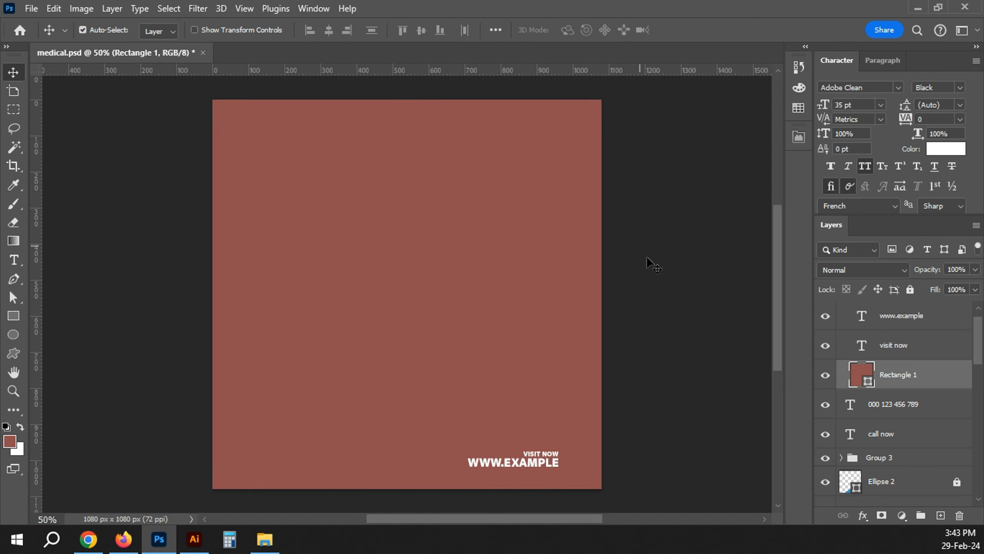
{"action": "double_click", "coordinate": [866, 376]}
{"action": "type", "text": "e2c5c5"}
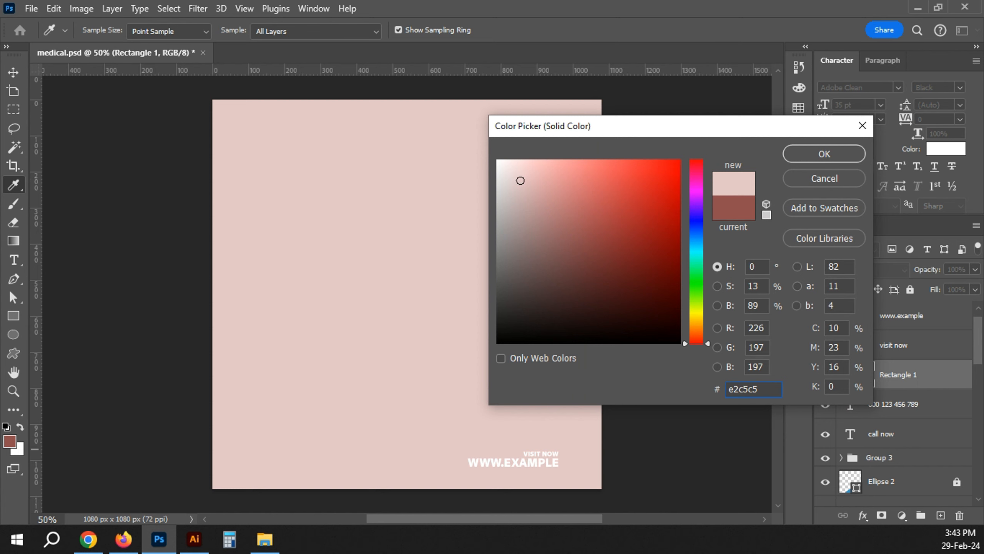
{"action": "type", "text": "ffffff"}
{"action": "key", "text": "Return"}
{"action": "key", "text": "v"}
{"action": "key", "text": "ctrl+shift+bracketleft"}
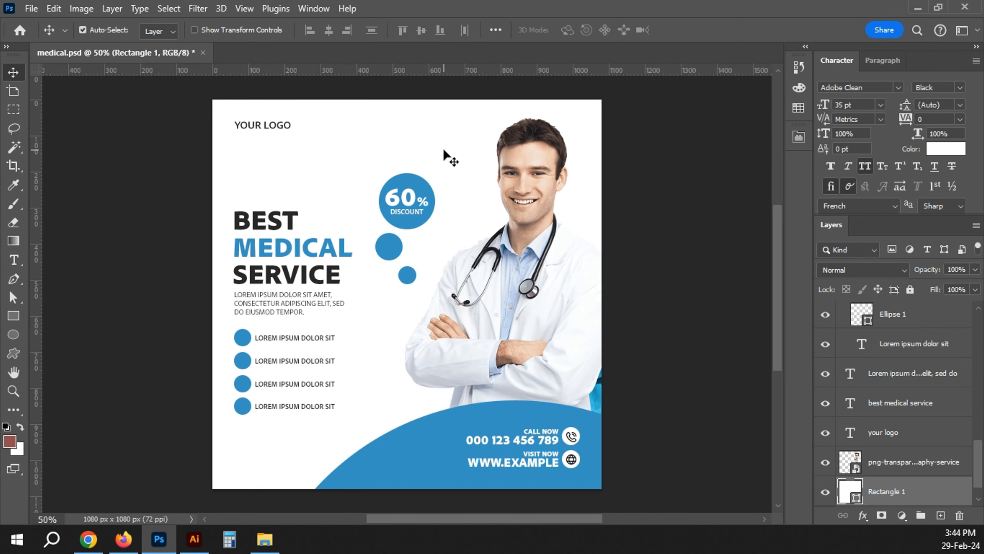
Recolour the background rectangle with the arc's blue, then lighten it to the pale tint f2fbff
{"action": "double_click", "coordinate": [851, 491]}
{"action": "left_click", "coordinate": [428, 442]}
{"action": "key", "text": "Return"}
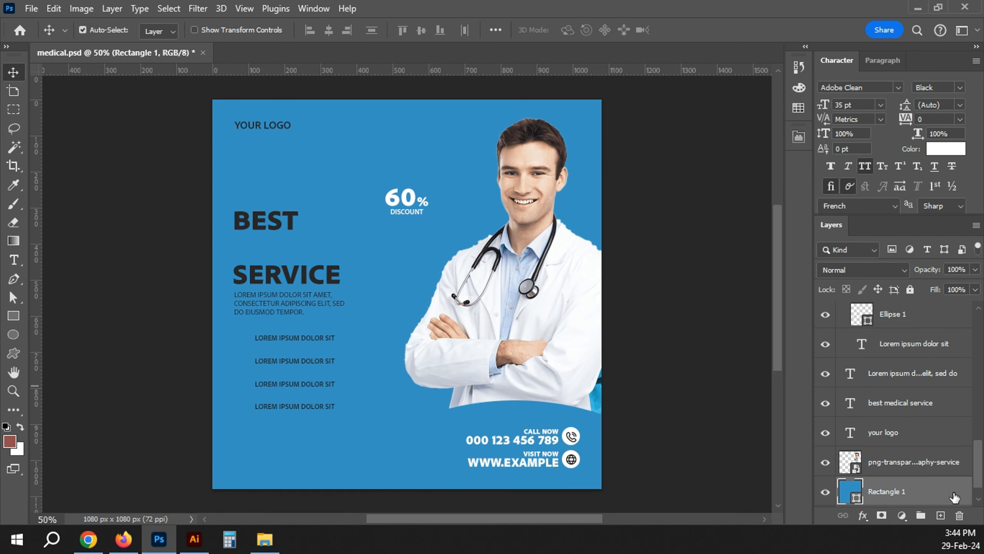
{"action": "double_click", "coordinate": [855, 498]}
{"action": "type", "text": "f3fbff"}
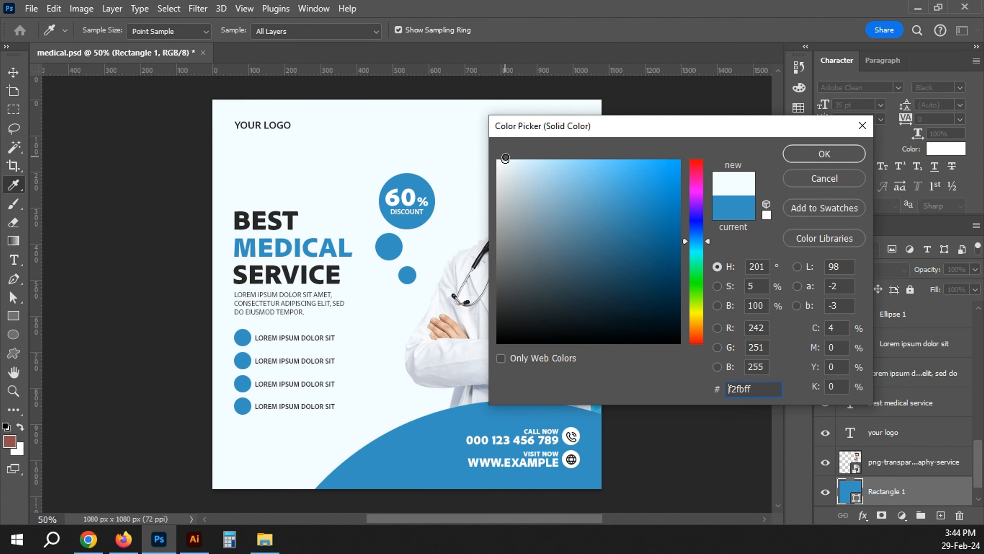
{"action": "left_click", "coordinate": [810, 154]}
{"action": "left_click", "coordinate": [686, 152]}
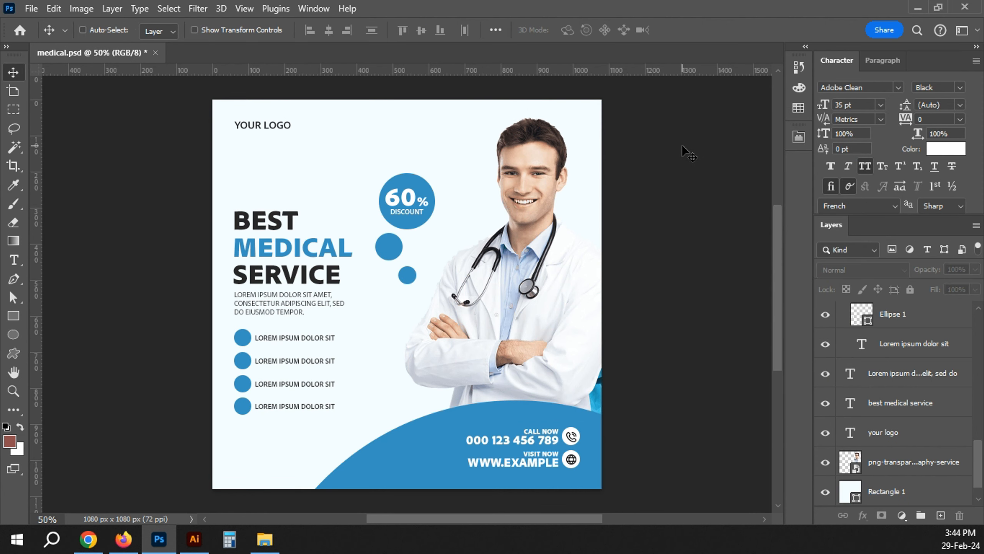
Nudge the doctors image further right so the woman is completely outside the canvas
{"action": "left_click", "coordinate": [542, 313]}
{"action": "key", "text": "shift+Right"}
{"action": "key", "text": "shift+Right"}
{"action": "key", "text": "shift+Right"}
{"action": "key", "text": "shift+Right"}
{"action": "key", "text": "shift+Right"}
{"action": "key", "text": "shift+Right"}
{"action": "key", "text": "shift+Right"}
{"action": "key", "text": "shift+Right"}
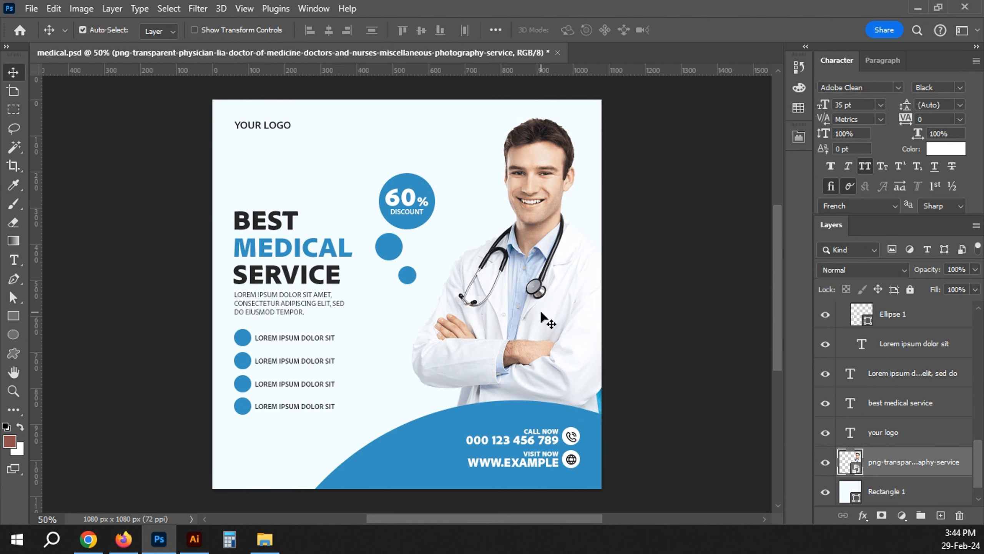
Enlarge the doctors image slightly towards the lower left, then save the document and deselect the image
{"action": "key", "text": "ctrl+t"}
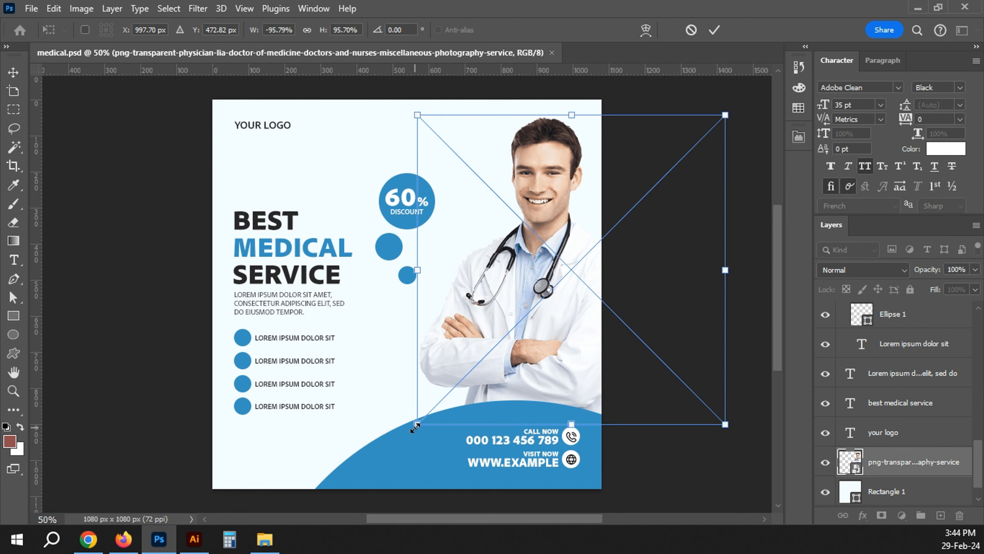
{"action": "left_click_drag", "start_coordinate": [414, 427], "coordinate": [391, 438]}
{"action": "key", "text": "Return"}
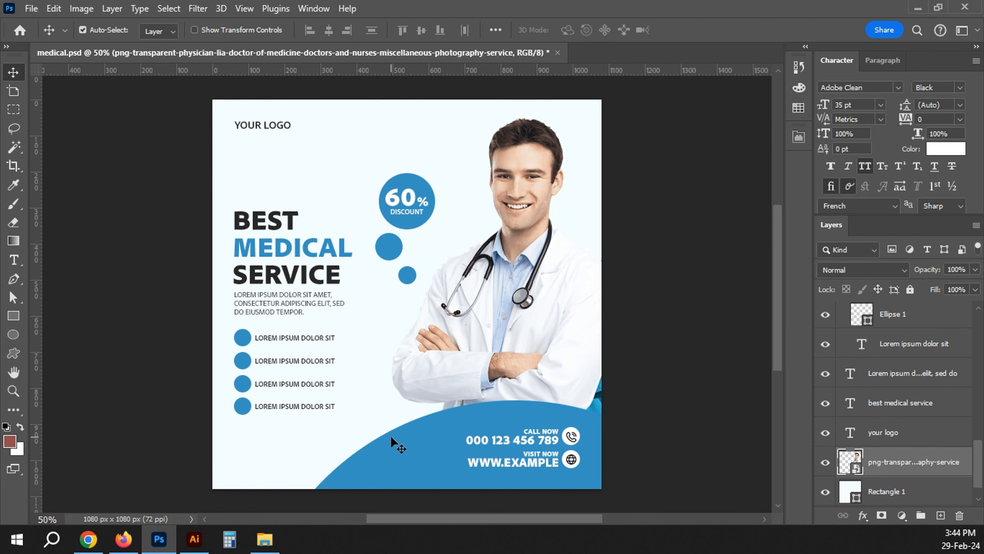
{"action": "key", "text": "ctrl+s"}
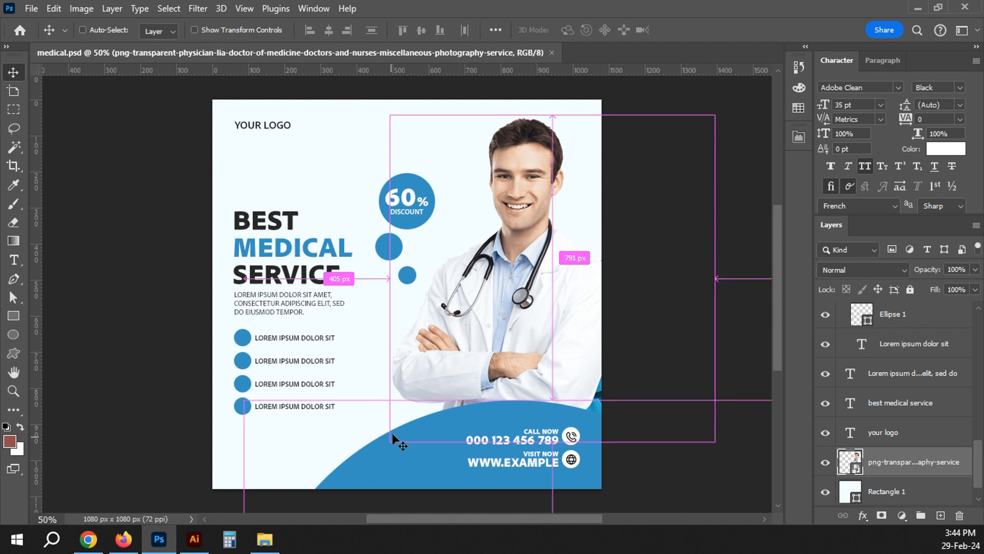
{"action": "left_click", "coordinate": [683, 97]}
Change the YOUR LOGO text's font weight to Black
{"action": "left_click", "coordinate": [240, 128]}
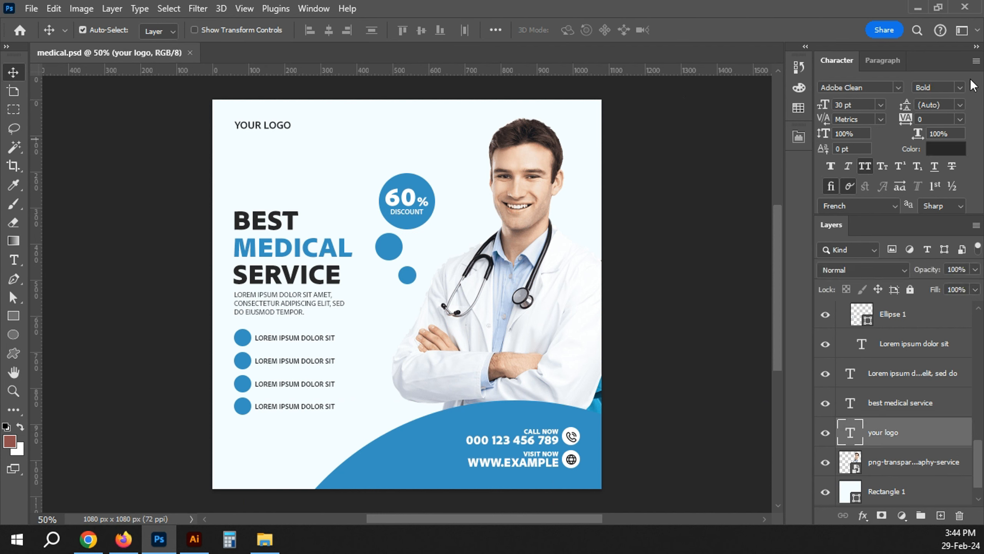
{"action": "left_click", "coordinate": [938, 88]}
{"action": "left_click", "coordinate": [880, 225]}
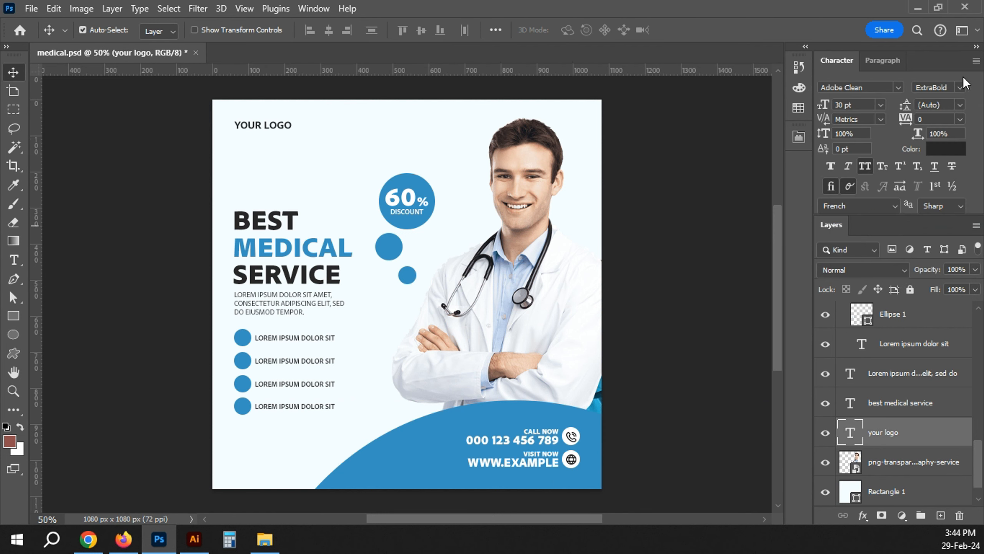
{"action": "left_click", "coordinate": [961, 87]}
{"action": "left_click", "coordinate": [894, 251]}
Colour the YOUR LOGO text with the arc's blue, 3691c1, and save the document
{"action": "left_click", "coordinate": [946, 149]}
{"action": "left_click", "coordinate": [429, 467]}
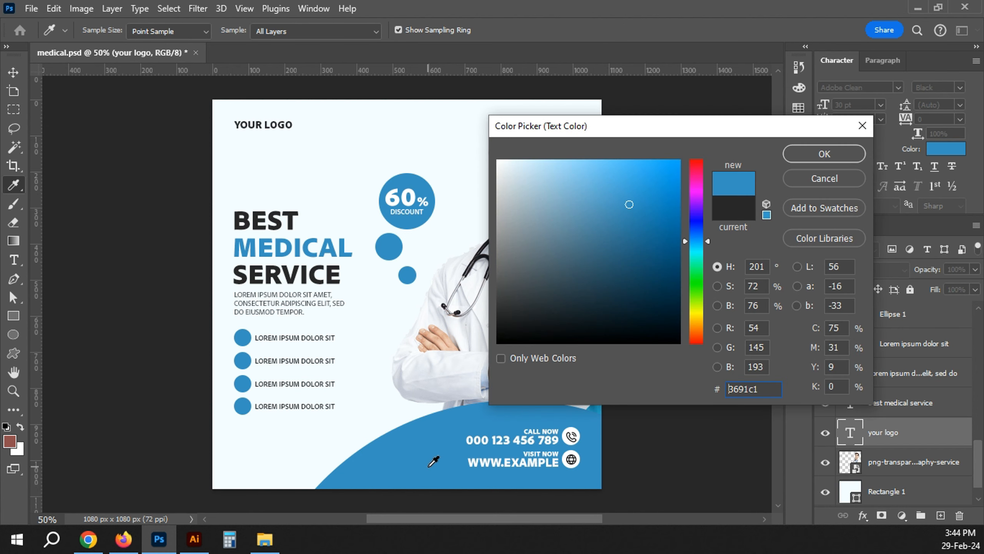
{"action": "key", "text": "Return"}
{"action": "left_click", "coordinate": [665, 177]}
{"action": "key", "text": "ctrl+s"}
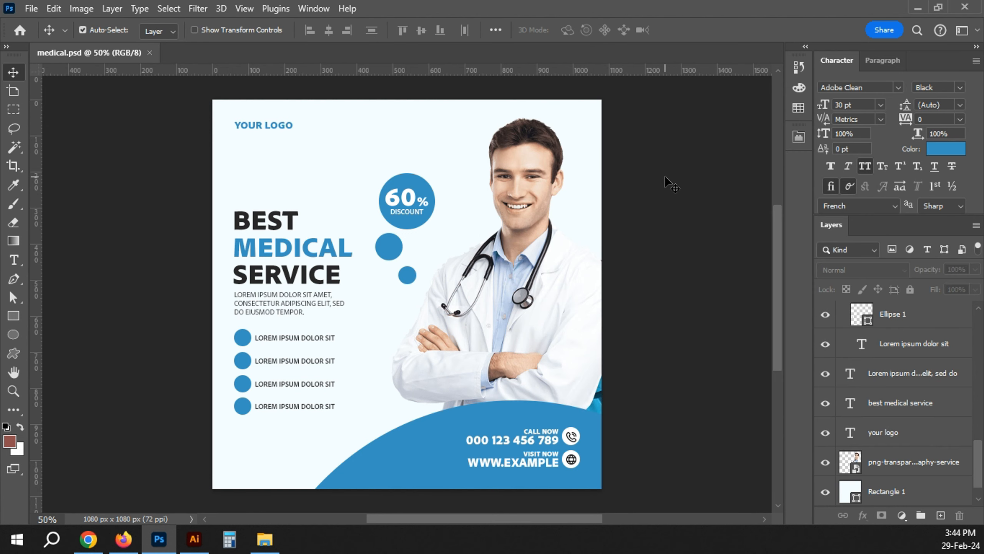
Duplicate the 60% discount circle to the canvas's lower-left edge, give it no fill and a 1 px stroke in the arc's blue, and save
{"action": "left_click", "coordinate": [396, 255]}
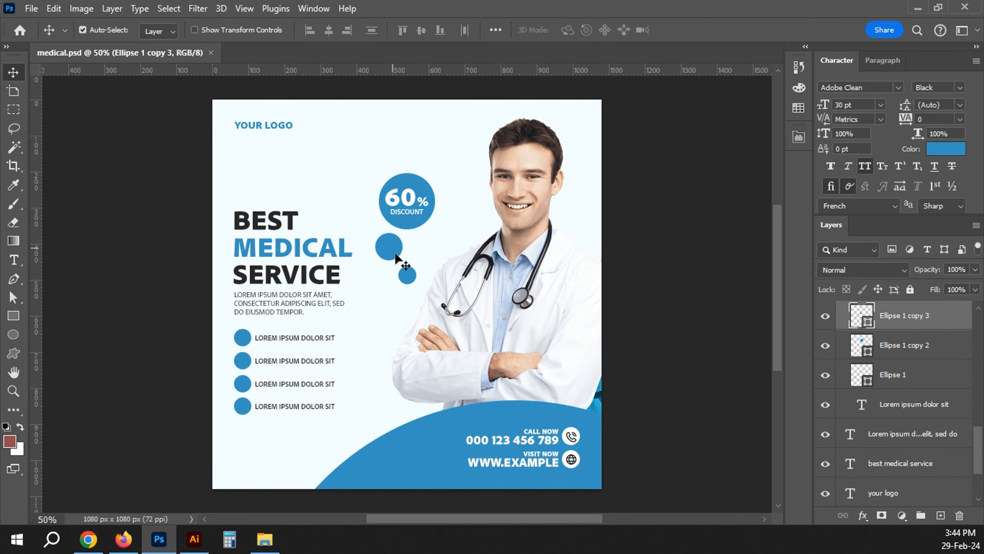
{"action": "left_click_drag", "start_coordinate": [409, 228], "coordinate": [256, 504]}
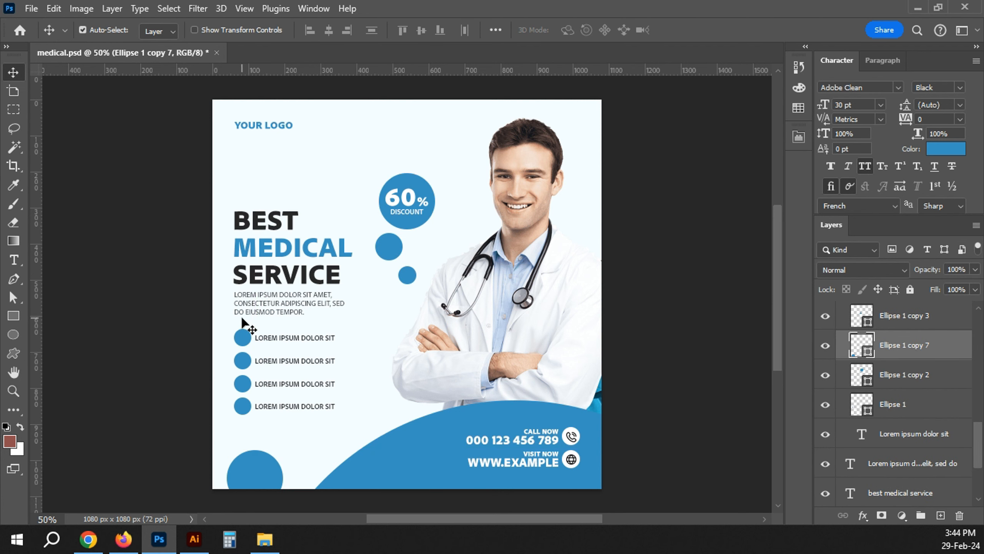
{"action": "key", "text": "u"}
{"action": "left_click", "coordinate": [213, 30]}
{"action": "left_click", "coordinate": [301, 57]}
{"action": "left_click", "coordinate": [395, 446]}
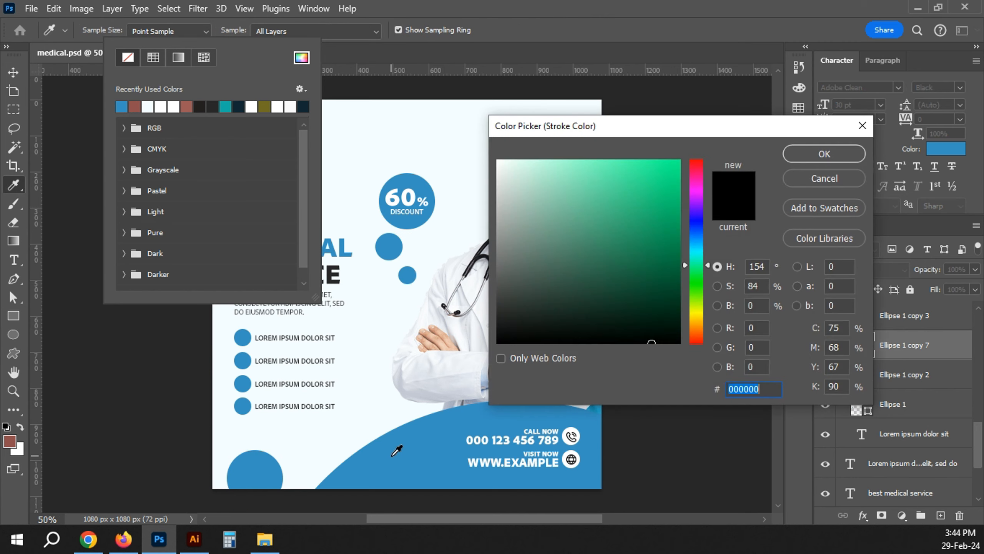
{"action": "key", "text": "Return"}
{"action": "left_click", "coordinate": [161, 29]}
{"action": "left_click", "coordinate": [75, 58]}
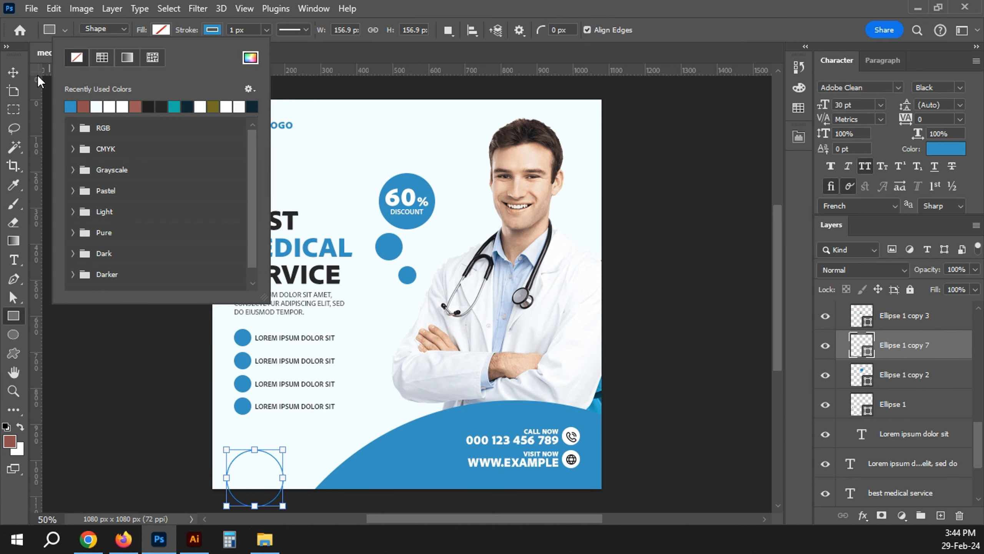
{"action": "left_click", "coordinate": [16, 74]}
{"action": "left_click", "coordinate": [122, 416]}
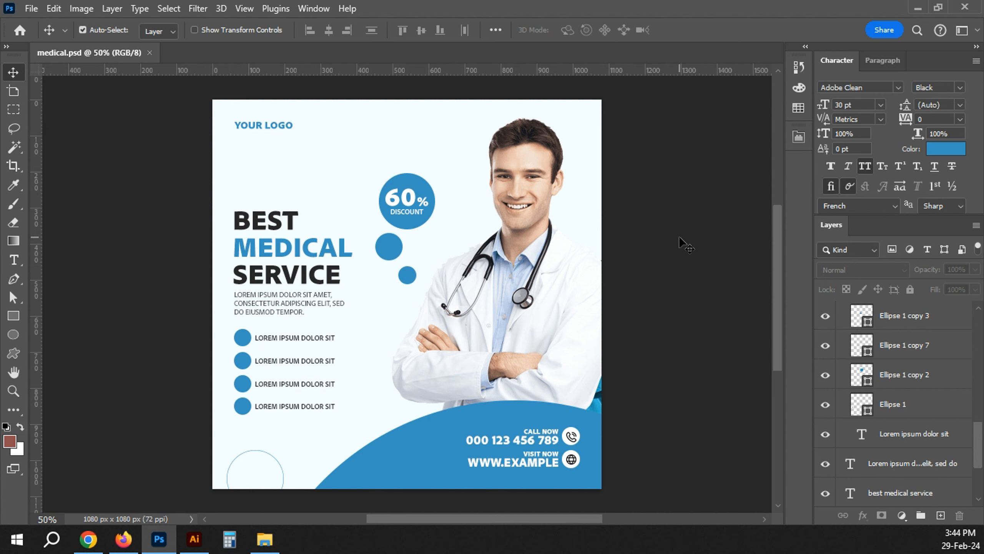
Switch to Chrome, search Flaticon's interface icons for medical, and download the User md icon as a PNG
{"action": "left_click", "coordinate": [88, 539]}
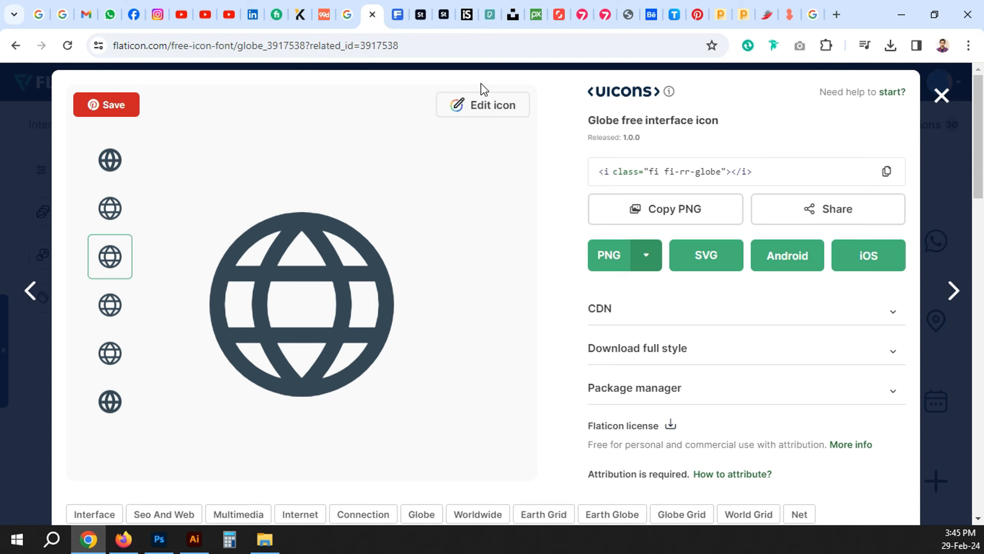
{"action": "left_click", "coordinate": [941, 95]}
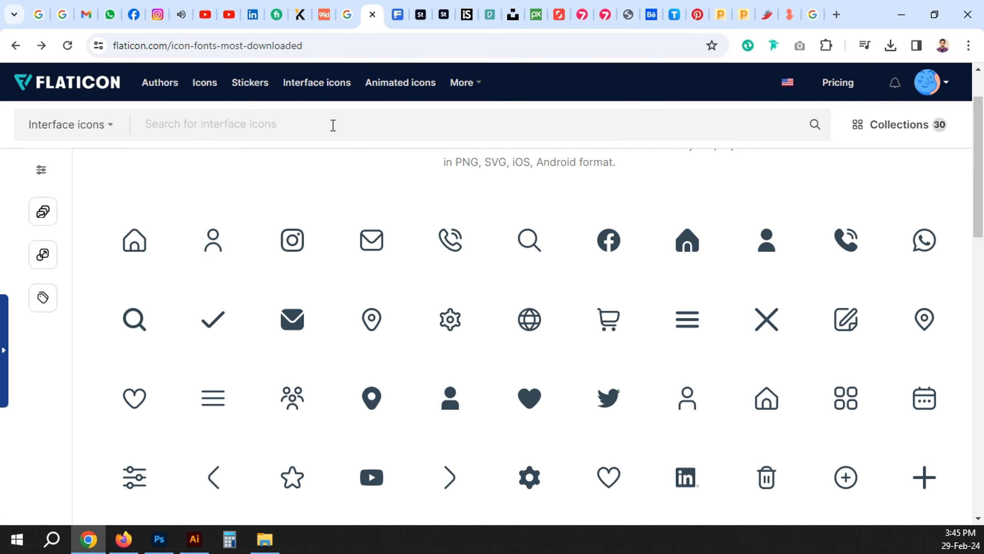
{"action": "type", "text": "medical"}
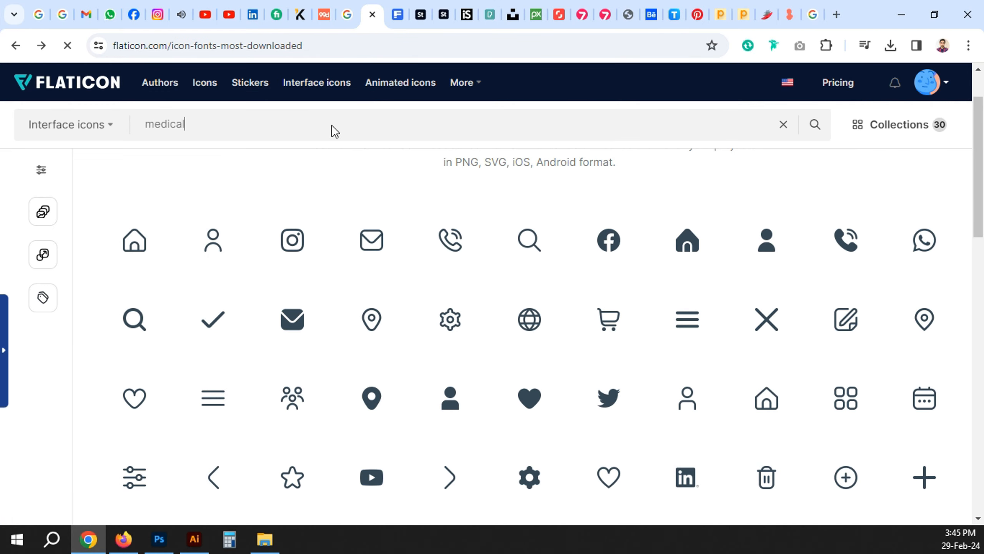
{"action": "key", "text": "Return"}
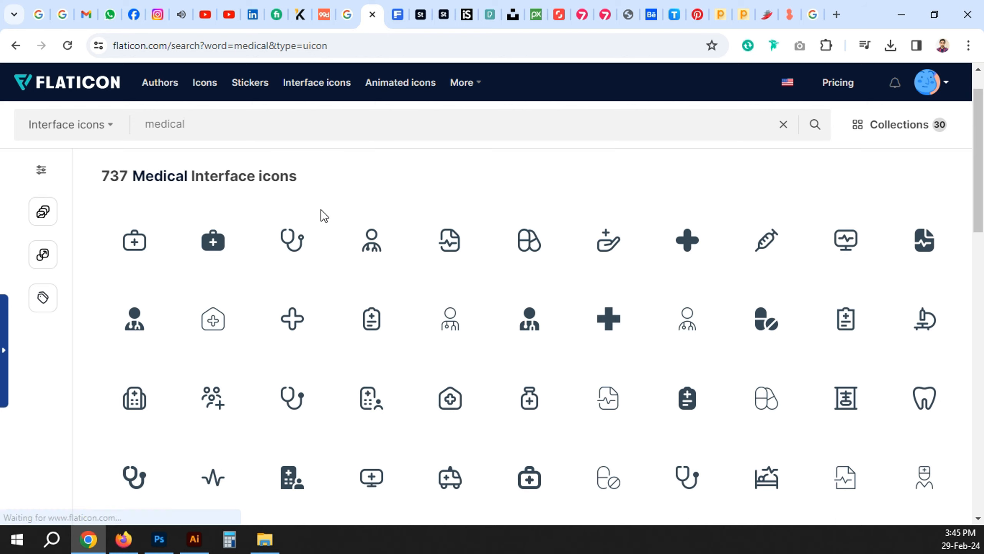
{"action": "scroll", "coordinate": [321, 209], "scroll_direction": "down", "scroll_amount": 1}
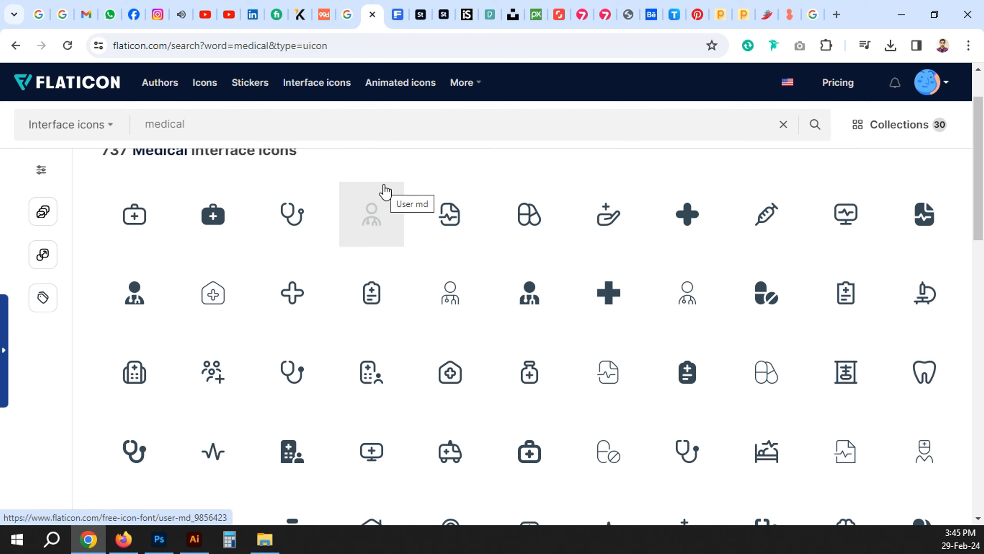
{"action": "left_click", "coordinate": [369, 223]}
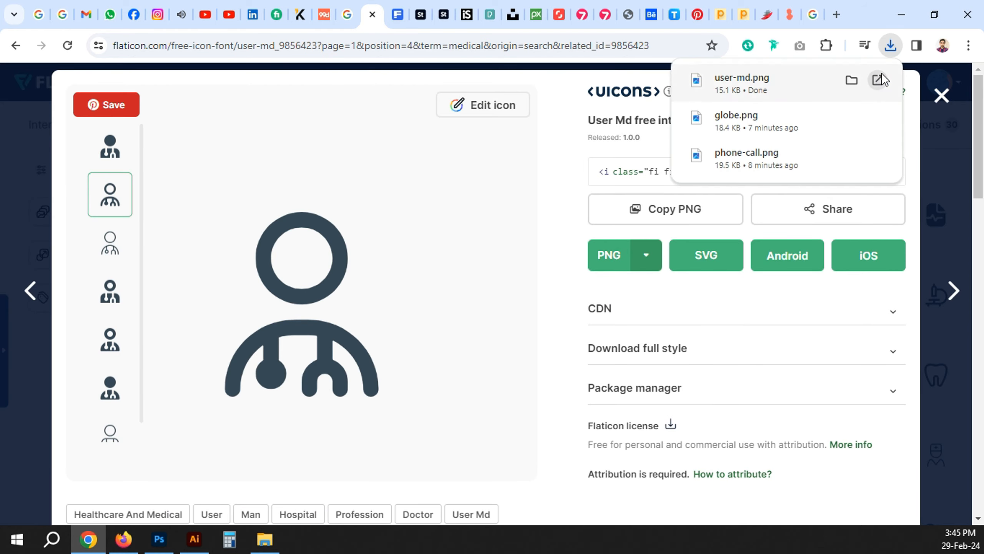
Place user-md.png in medical.psd in Photoshop, shrink it to fit inside a list circle, and position it on the first one
{"action": "left_click_drag", "start_coordinate": [791, 87], "coordinate": [294, 368]}
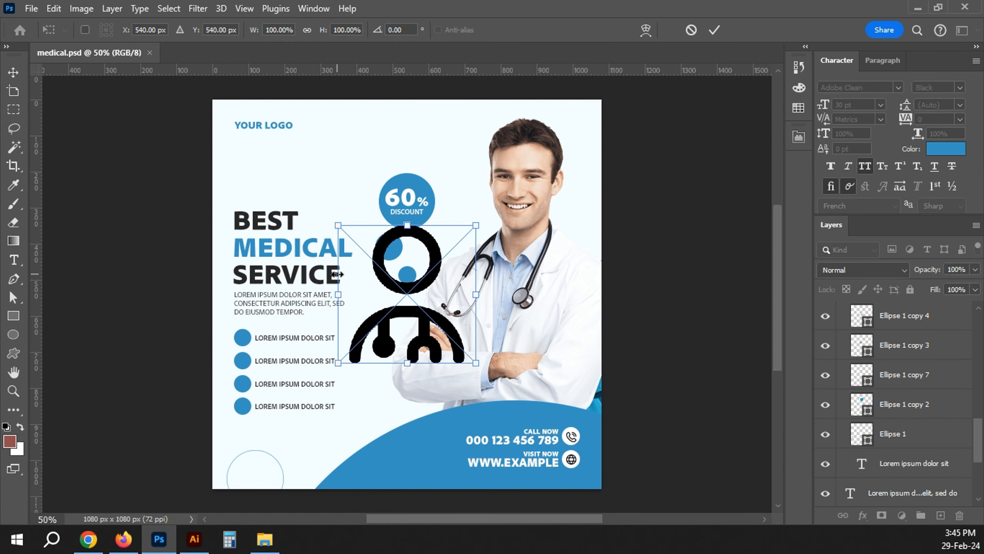
{"action": "left_click_drag", "start_coordinate": [476, 225], "coordinate": [427, 279]}
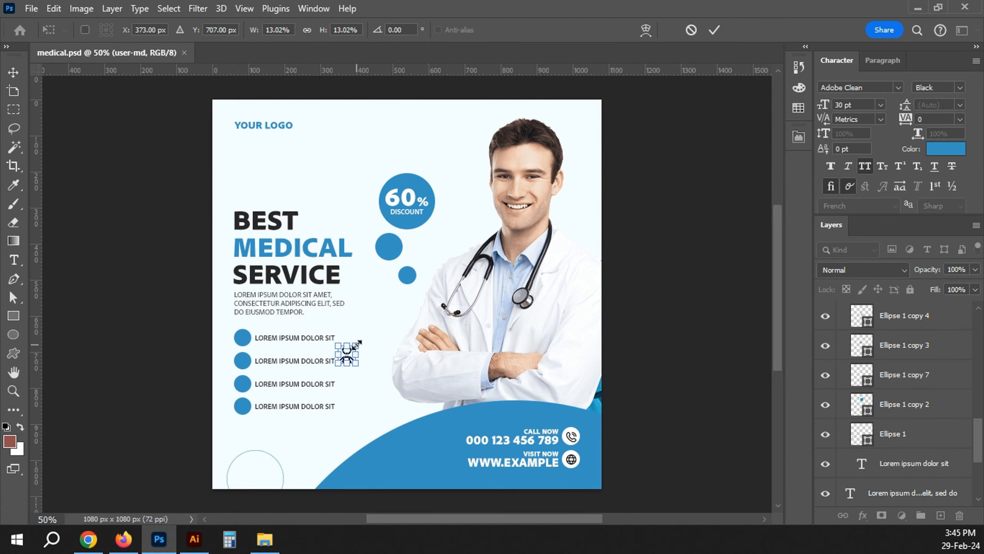
{"action": "key", "text": "Return"}
{"action": "left_click_drag", "start_coordinate": [358, 465], "coordinate": [229, 467]}
{"action": "scroll", "coordinate": [225, 463], "scroll_direction": "up", "scroll_amount": 5}
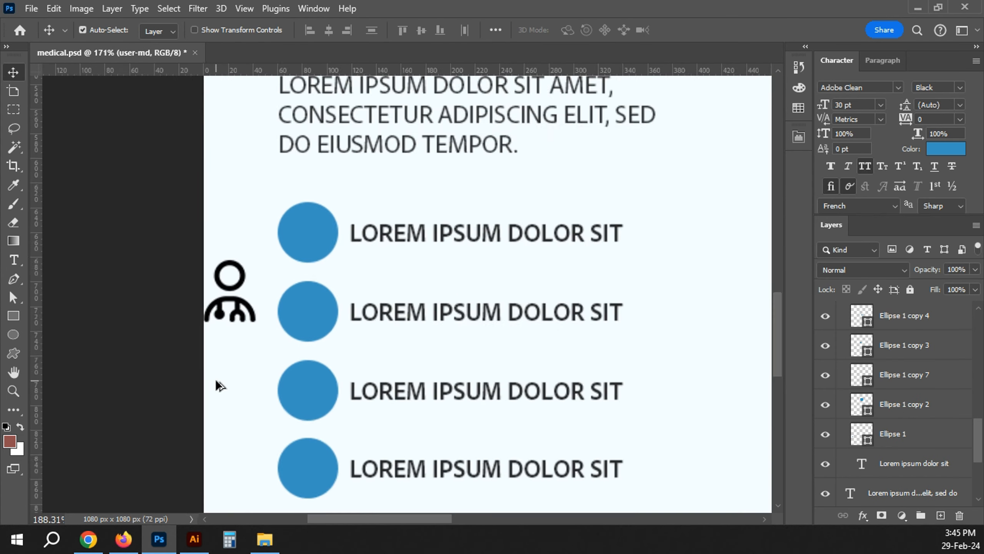
{"action": "key", "text": "ctrl+t"}
{"action": "left_click_drag", "start_coordinate": [199, 314], "coordinate": [317, 219]}
{"action": "key", "text": "Return"}
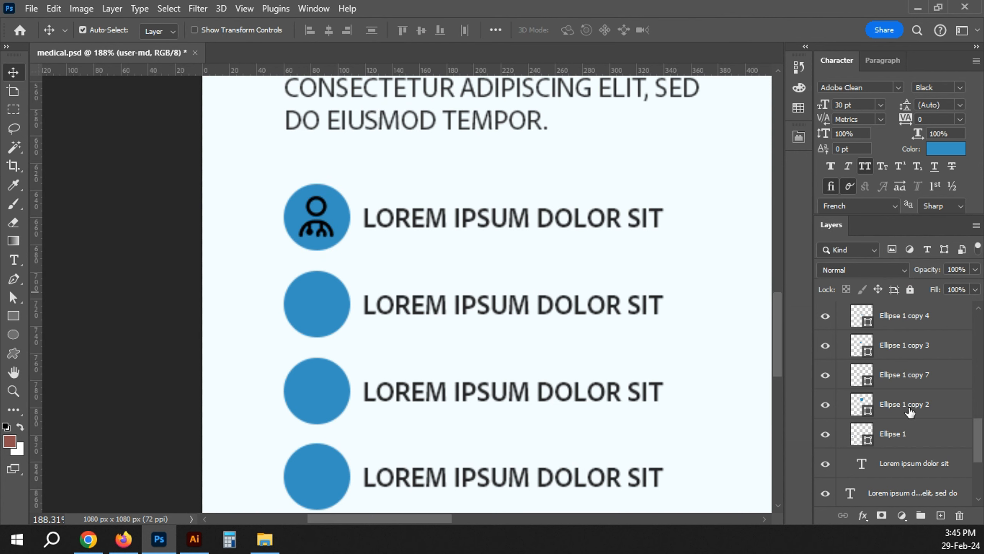
Give the user-md icon a white ffffff Color Overlay and align it with the first list circle
{"action": "scroll", "coordinate": [945, 318], "scroll_direction": "up", "scroll_amount": 5}
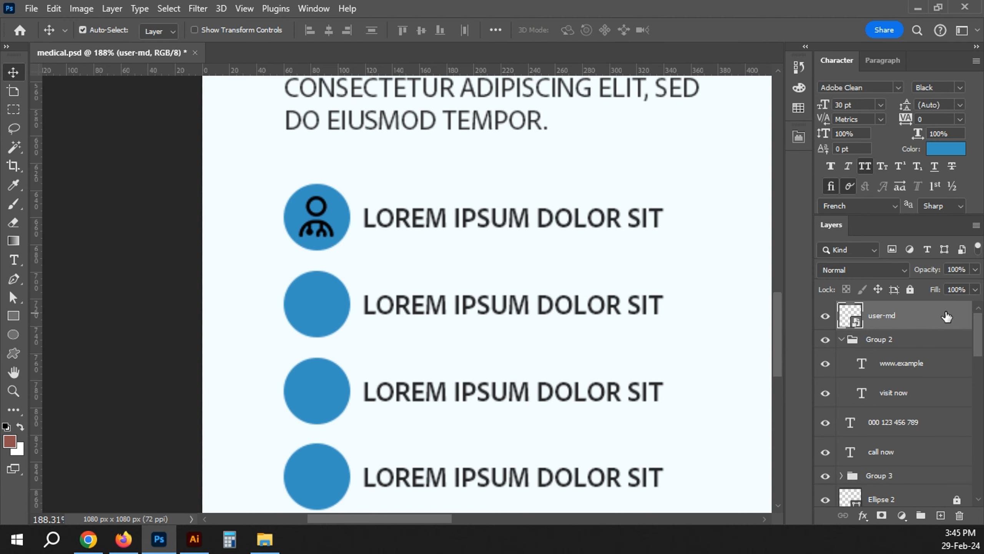
{"action": "double_click", "coordinate": [947, 317]}
{"action": "left_click", "coordinate": [166, 358]}
{"action": "left_click", "coordinate": [483, 223]}
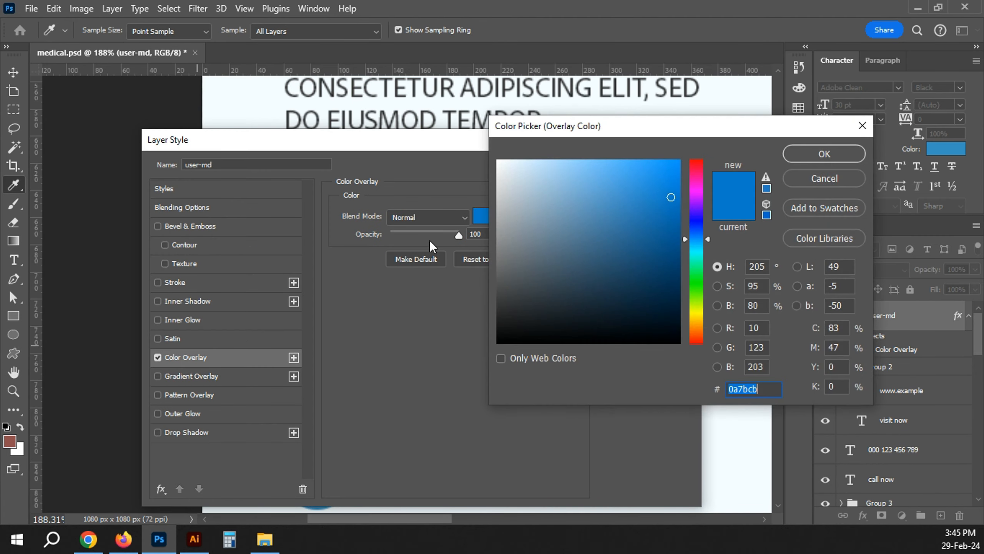
{"action": "type", "text": "ffffff"}
{"action": "key", "text": "Return"}
{"action": "key", "text": "Return"}
{"action": "left_click", "coordinate": [339, 205], "text": "shift"}
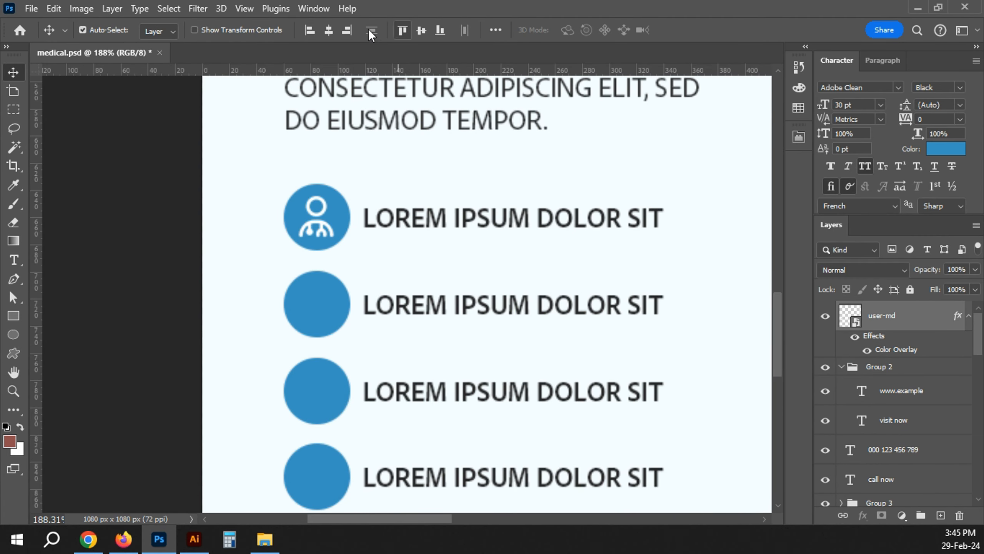
Duplicate the white user-md icon and move the copy straight down onto the second list circle
{"action": "left_click", "coordinate": [918, 326]}
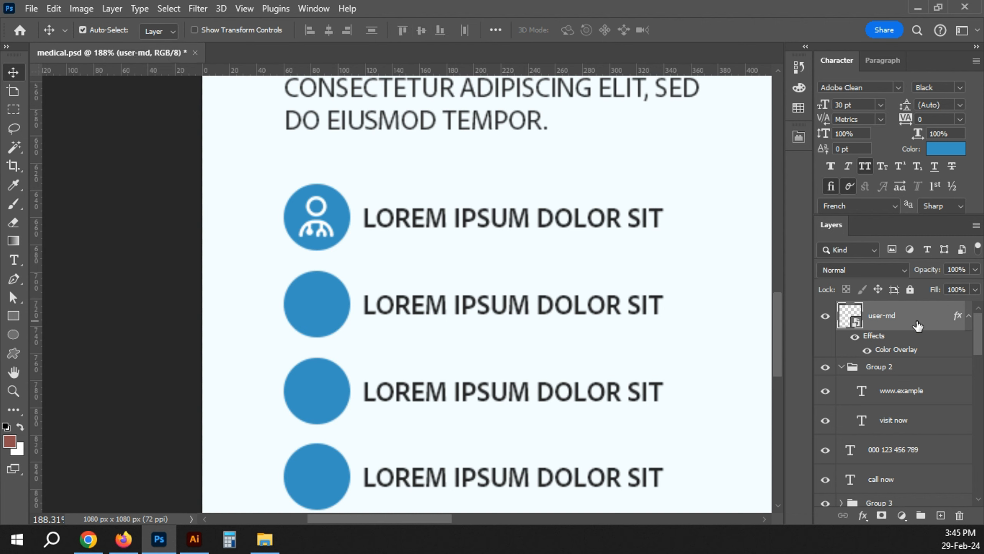
{"action": "key", "text": "ctrl+j"}
{"action": "key", "text": "shift+Down"}
{"action": "key", "text": "shift+Down"}
{"action": "key", "text": "shift+Down"}
{"action": "key", "text": "shift+Down"}
{"action": "key", "text": "shift+Down"}
{"action": "key", "text": "shift+Down"}
{"action": "key", "text": "shift+Down"}
{"action": "key", "text": "shift+Down"}
{"action": "key", "text": "shift+Down"}
{"action": "key", "text": "shift+Down"}
{"action": "key", "text": "shift+Down"}
{"action": "key", "text": "shift+Down"}
{"action": "key", "text": "alt+space"}
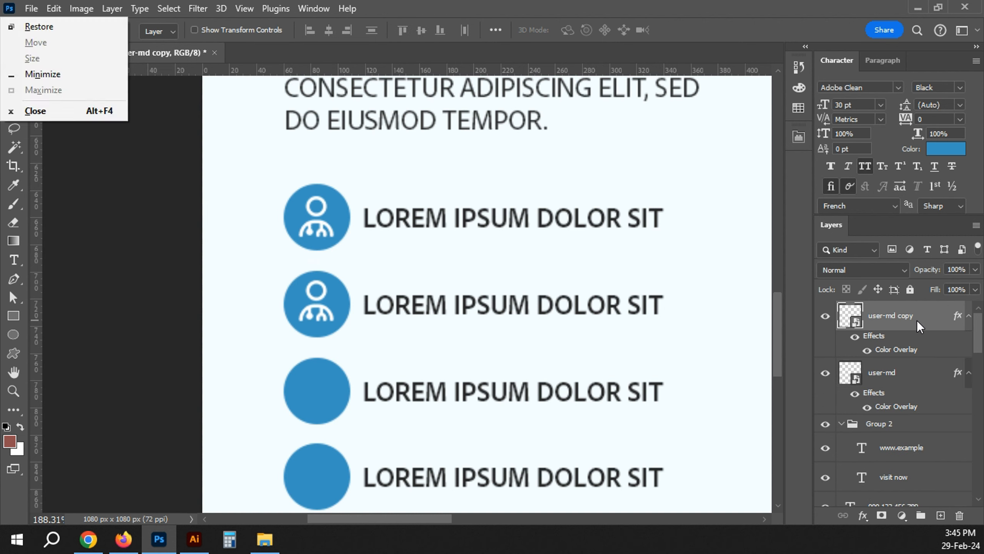
{"action": "key", "text": "Down"}
{"action": "key", "text": "Up"}
{"action": "key", "text": "Up"}
{"action": "key", "text": "Up"}
{"action": "key", "text": "Escape"}
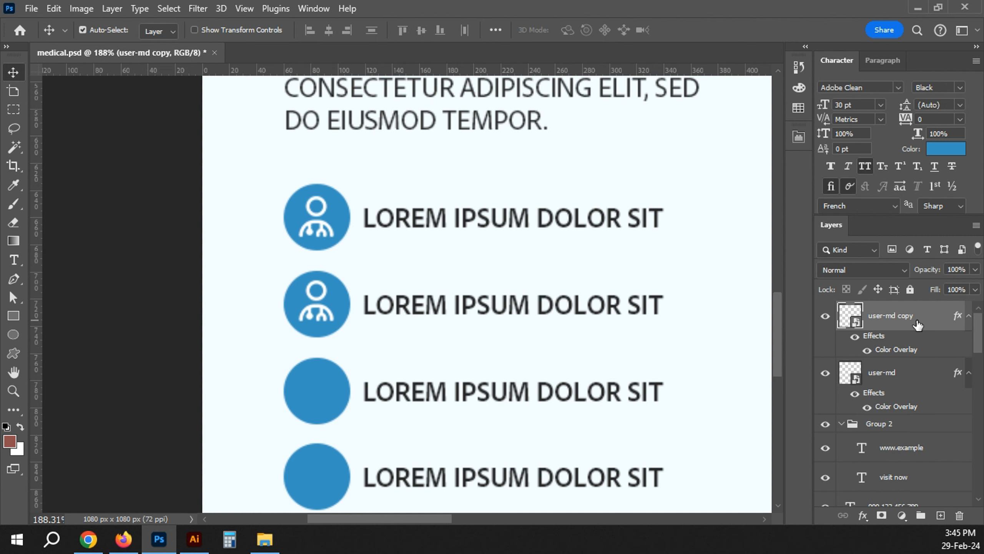
Duplicate the second list circle's icon and move the copy straight down onto the third circle
{"action": "key", "text": "ctrl+j"}
{"action": "key", "text": "shift+Down"}
{"action": "key", "text": "shift+Down"}
{"action": "key", "text": "shift+Down"}
{"action": "key", "text": "shift+Down"}
{"action": "key", "text": "shift+Down"}
{"action": "key", "text": "shift+Down"}
{"action": "key", "text": "shift+Down"}
{"action": "key", "text": "shift+Down"}
{"action": "key", "text": "shift+Down"}
{"action": "key", "text": "shift+Down"}
{"action": "key", "text": "shift+Down"}
{"action": "key", "text": "shift+Down"}
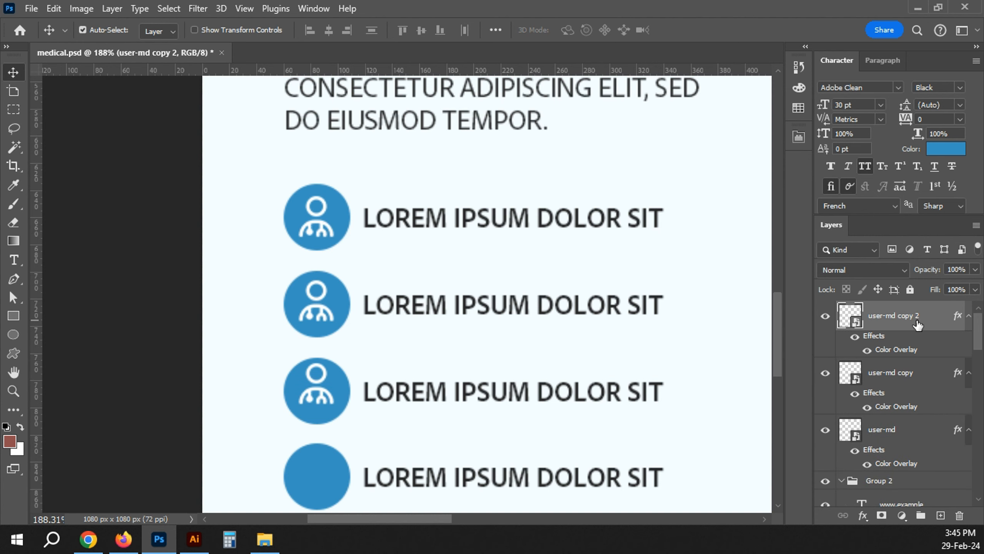
Duplicate the third list circle's icon and move the copy straight down onto the fourth circle
{"action": "key", "text": "ctrl+j"}
{"action": "key", "text": "shift+Down"}
{"action": "key", "text": "shift+Down"}
{"action": "key", "text": "shift+Down"}
{"action": "key", "text": "shift+Down"}
{"action": "key", "text": "shift+Down"}
{"action": "key", "text": "shift+Down"}
{"action": "key", "text": "shift+Down"}
{"action": "key", "text": "shift+Down"}
{"action": "key", "text": "shift+Down"}
{"action": "key", "text": "shift+Down"}
{"action": "key", "text": "shift+Down"}
{"action": "key", "text": "shift+Down"}
{"action": "scroll", "coordinate": [600, 357], "scroll_direction": "down", "scroll_amount": 3}
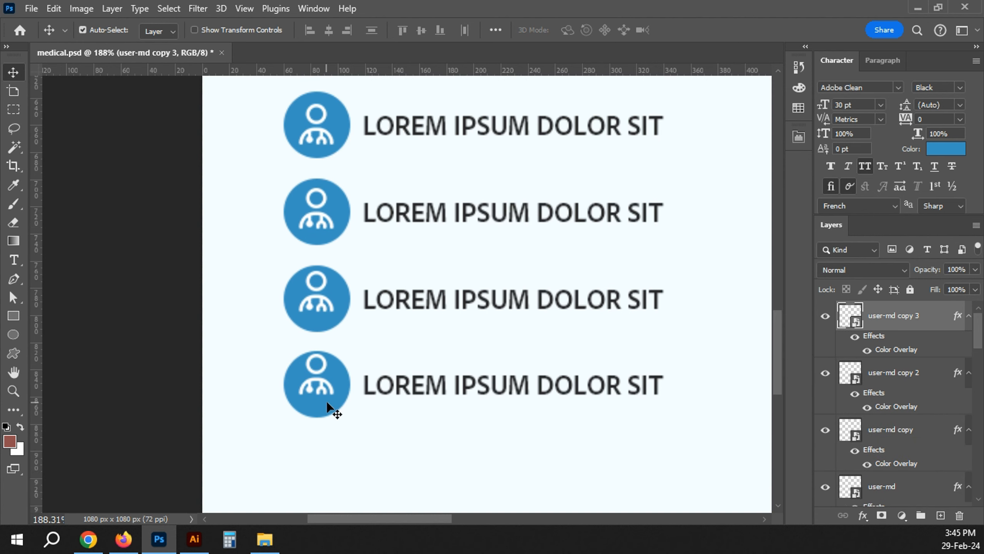
Centre the three copied icons on their list circles, then deselect them and save the document
{"action": "left_click", "coordinate": [325, 420]}
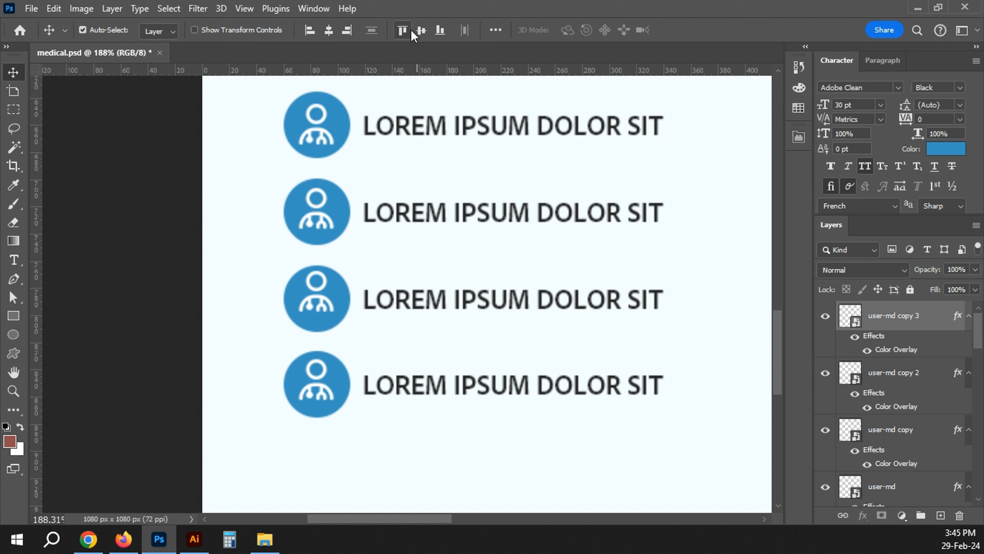
{"action": "left_click", "coordinate": [331, 307]}
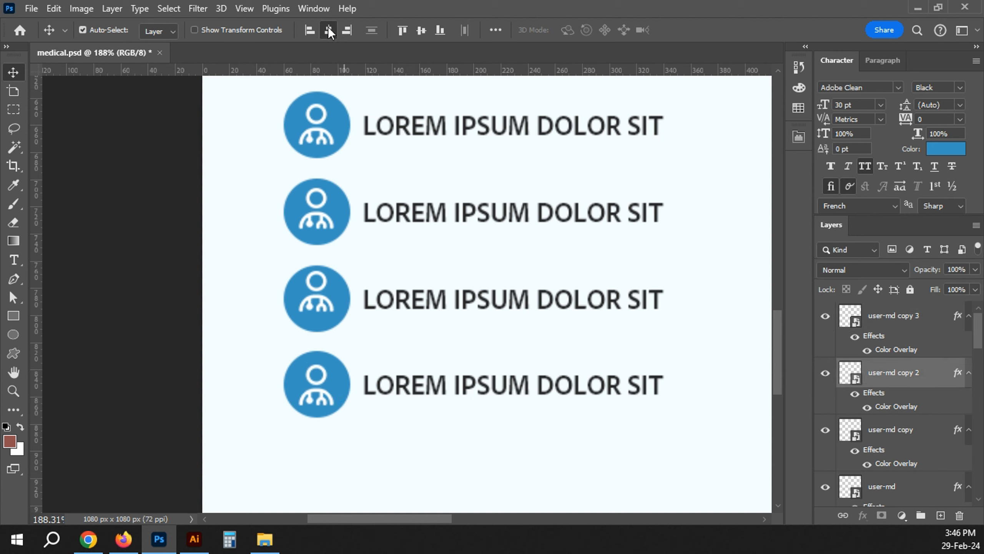
{"action": "left_click", "coordinate": [332, 229]}
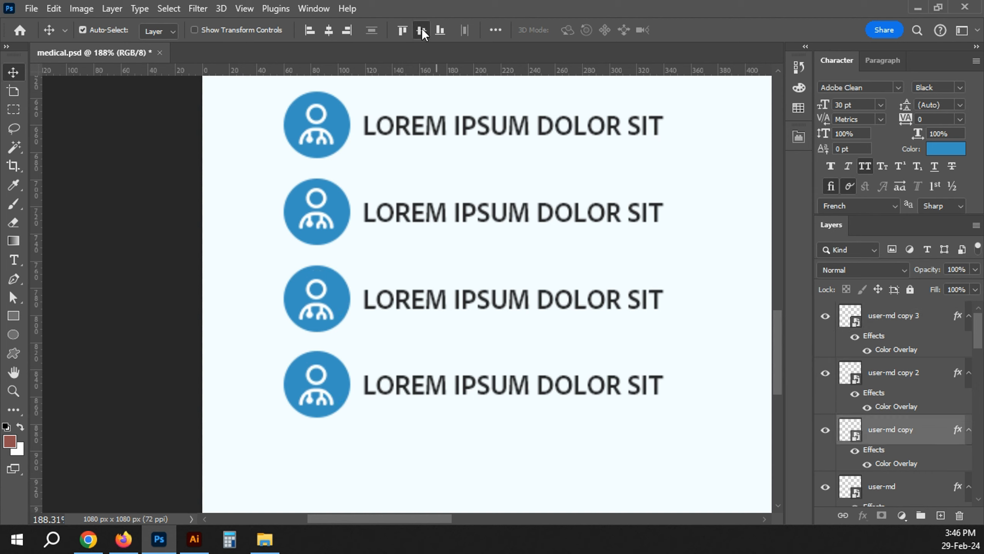
{"action": "key", "text": "ctrl+0"}
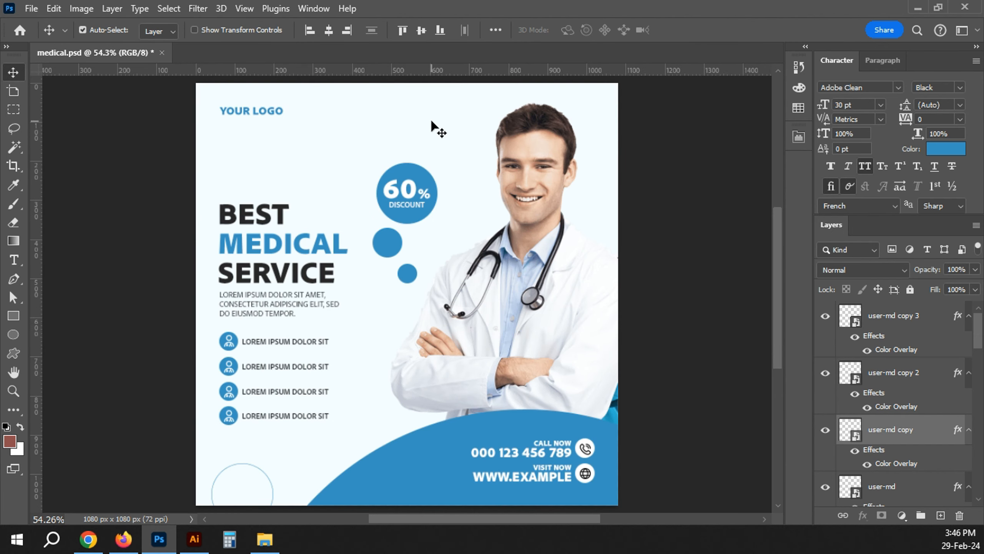
{"action": "left_click", "coordinate": [663, 227]}
{"action": "key", "text": "ctrl+s"}
{"action": "key", "text": "ctrl"}
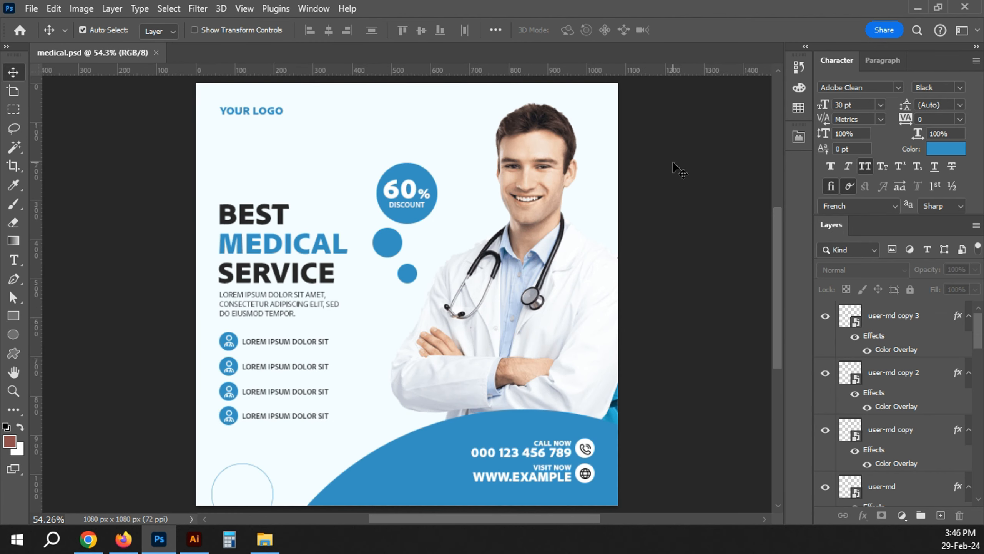
Duplicate the 60% discount circle over the doctor's head and enlarge the copy to about 545 px
{"action": "left_click", "coordinate": [427, 450]}
{"action": "left_click_drag", "start_coordinate": [397, 218], "coordinate": [601, 186]}
{"action": "scroll", "coordinate": [462, 177], "scroll_direction": "up", "scroll_amount": 1}
{"action": "scroll", "coordinate": [462, 177], "scroll_direction": "left", "scroll_amount": 1}
{"action": "key", "text": "ctrl+t"}
{"action": "key", "text": "Return"}
Send the large blue circle behind the doctor image and shift it slightly towards the lower right
{"action": "key", "text": "ctrl+bracketleft"}
{"action": "key", "text": "ctrl+bracketleft"}
{"action": "key", "text": "ctrl+bracketleft"}
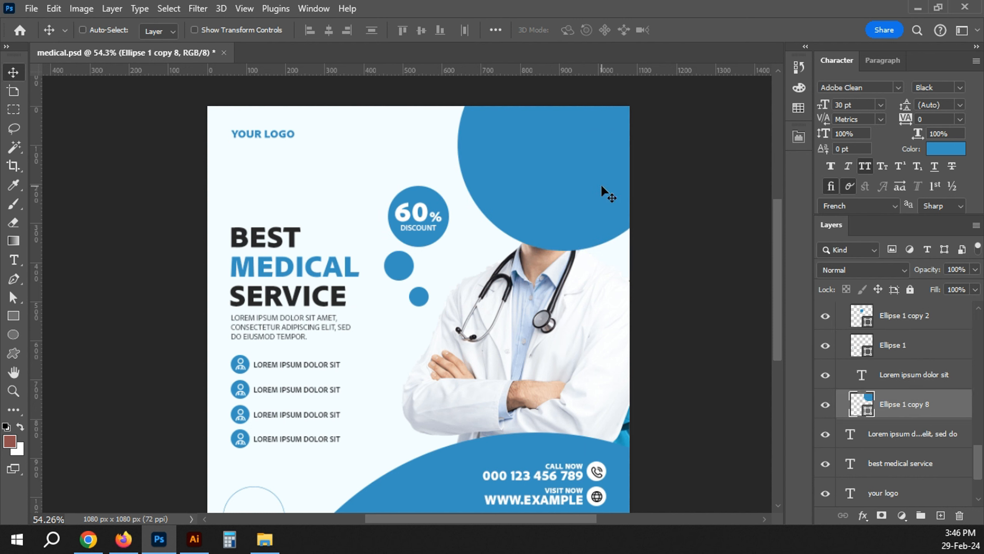
{"action": "key", "text": "ctrl+bracketleft"}
{"action": "key", "text": "ctrl+bracketleft"}
{"action": "key", "text": "ctrl+bracketleft"}
{"action": "key", "text": "ctrl+bracketleft"}
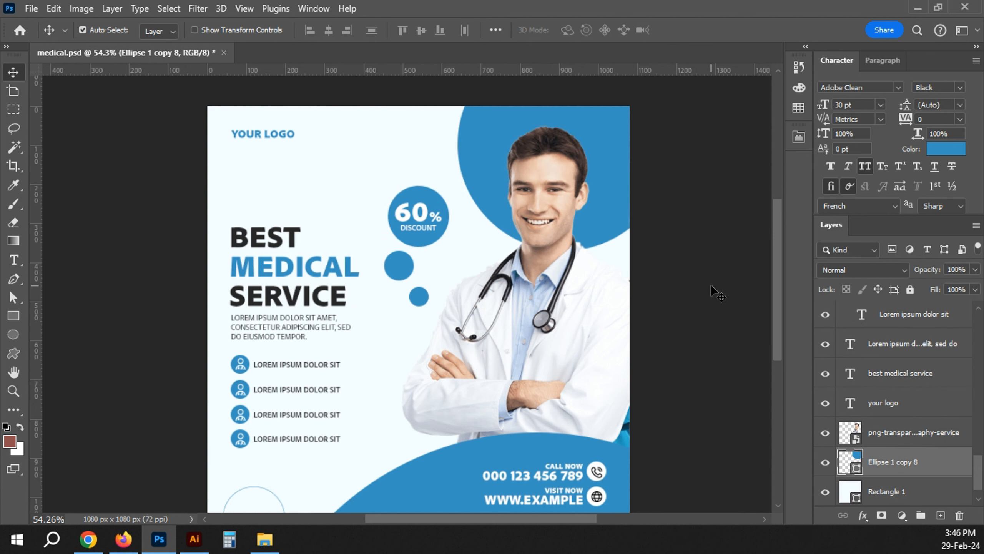
{"action": "left_click_drag", "start_coordinate": [602, 126], "coordinate": [618, 139]}
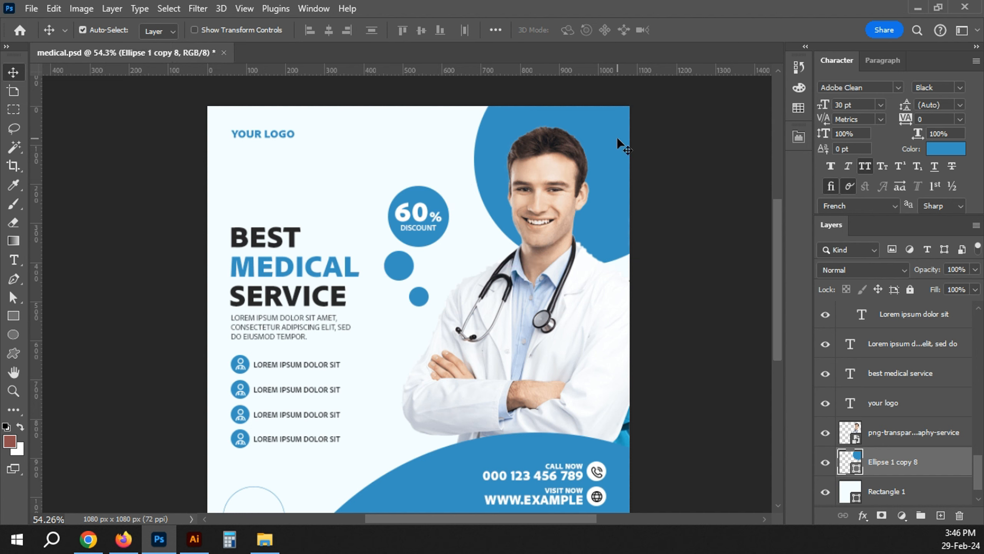
Give the large circle behind the doctor a 1 px stroke in the arc's blue and no fill, then save
{"action": "key", "text": "1"}
{"action": "key", "text": "0"}
{"action": "key", "text": "u"}
{"action": "left_click", "coordinate": [212, 30]}
{"action": "left_click", "coordinate": [301, 58]}
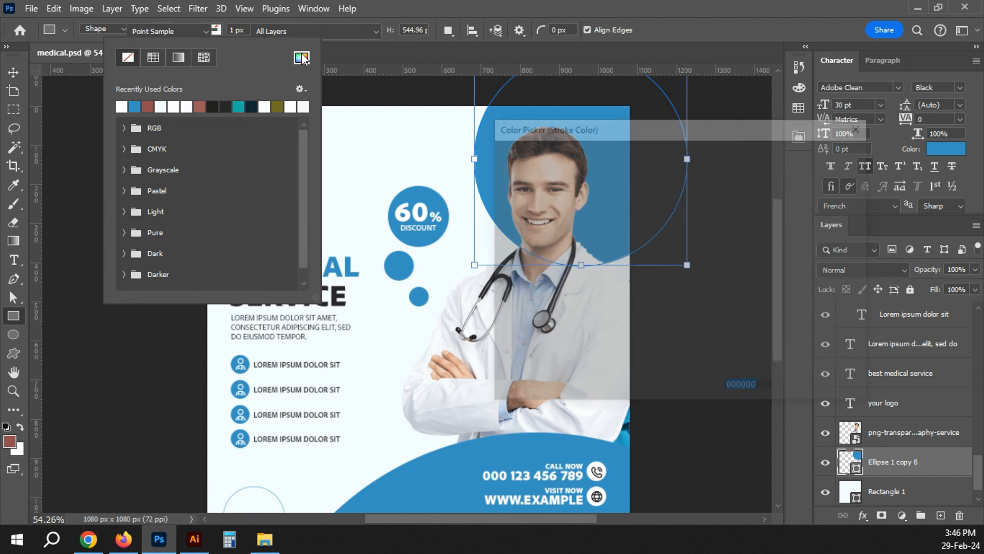
{"action": "key", "text": "Return"}
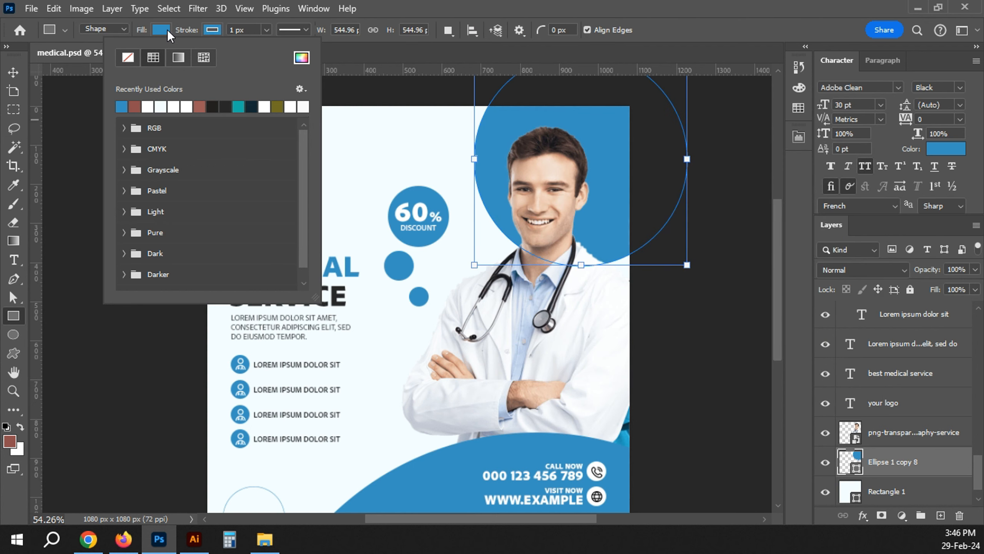
{"action": "left_click", "coordinate": [76, 60]}
{"action": "left_click", "coordinate": [13, 72]}
{"action": "left_click", "coordinate": [730, 203]}
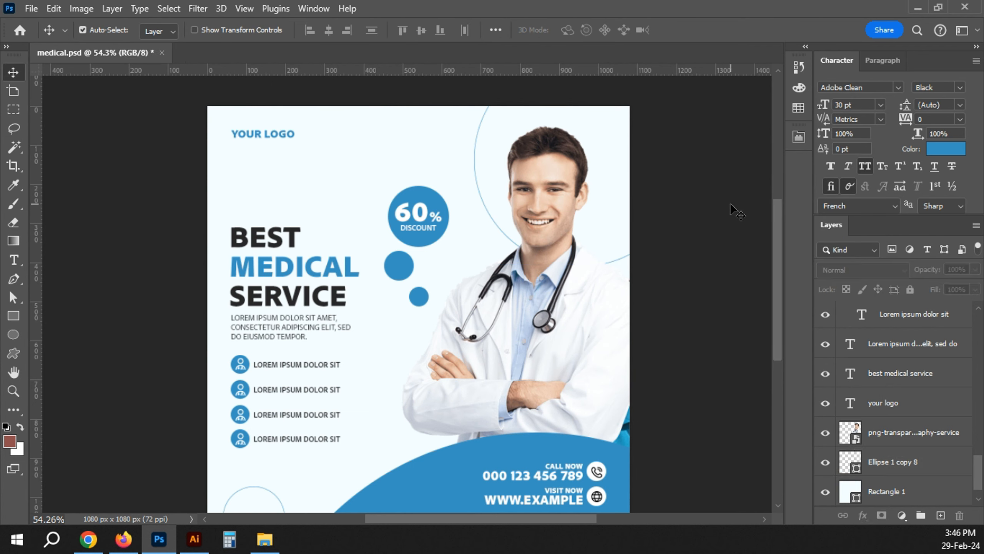
{"action": "key", "text": "ctrl+s"}
Duplicate the large outlined circle, offset the copy slightly downward from the original, and save the document
{"action": "left_click", "coordinate": [913, 474]}
{"action": "key", "text": "ctrl+j"}
{"action": "key", "text": "shift+Down"}
{"action": "key", "text": "shift+Down"}
{"action": "key", "text": "shift+Down"}
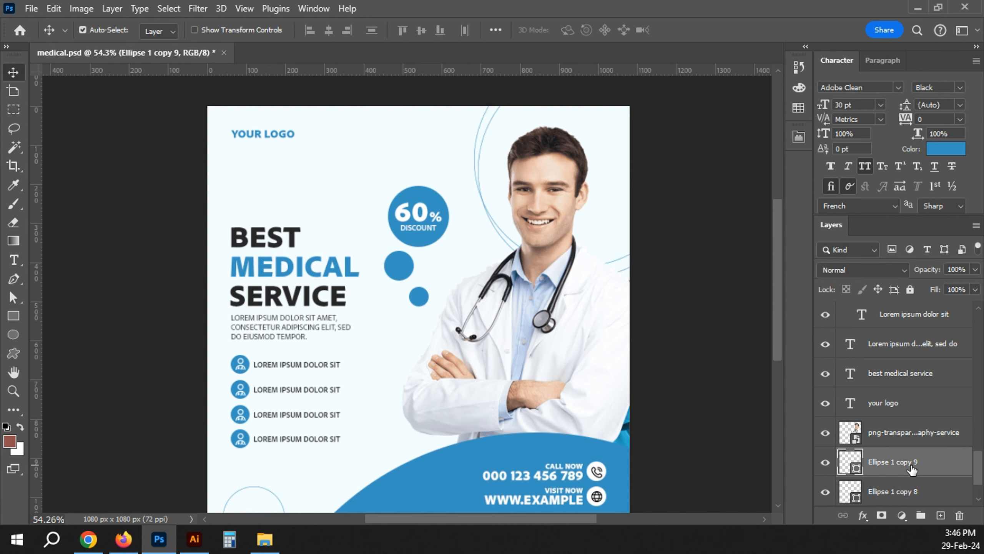
{"action": "key", "text": "ctrl+0"}
{"action": "left_click", "coordinate": [730, 213]}
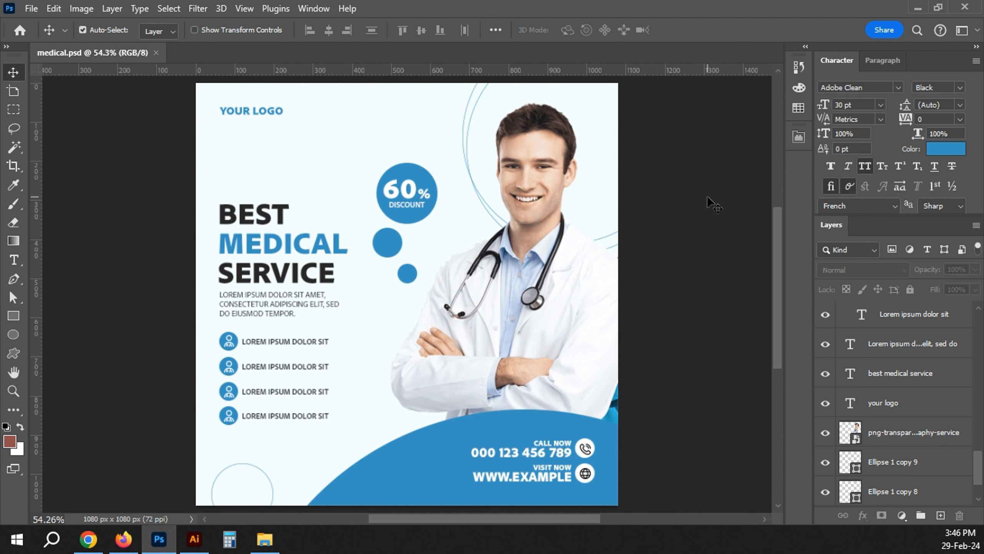
Recolour the background rectangle with the off-white fbfcfd sampled from the doctor's coat, then deselect it
{"action": "left_click", "coordinate": [281, 145]}
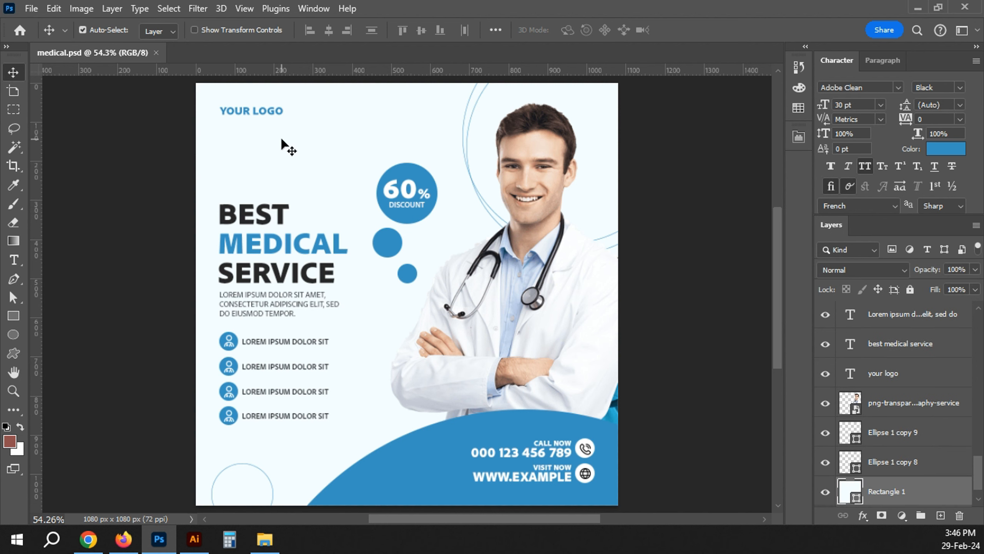
{"action": "double_click", "coordinate": [851, 491]}
{"action": "left_click_drag", "start_coordinate": [559, 128], "coordinate": [720, 142]}
{"action": "left_click", "coordinate": [600, 343]}
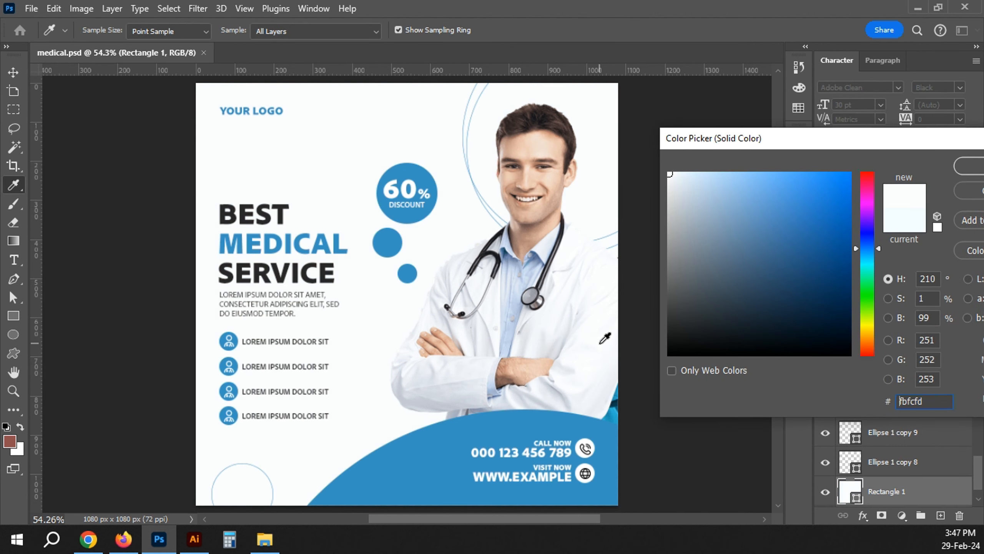
{"action": "key", "text": "Return"}
{"action": "key", "text": "v"}
{"action": "left_click", "coordinate": [708, 250]}
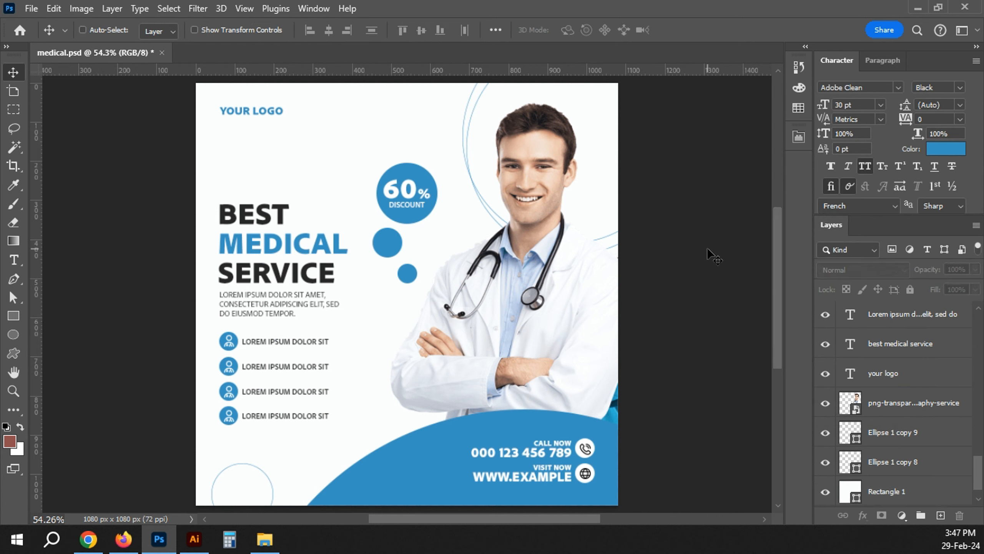
Switch to Chrome and run a Google image search for "hospital"
{"action": "left_click", "coordinate": [88, 539]}
{"action": "left_click", "coordinate": [810, 14]}
{"action": "left_click", "coordinate": [405, 45]}
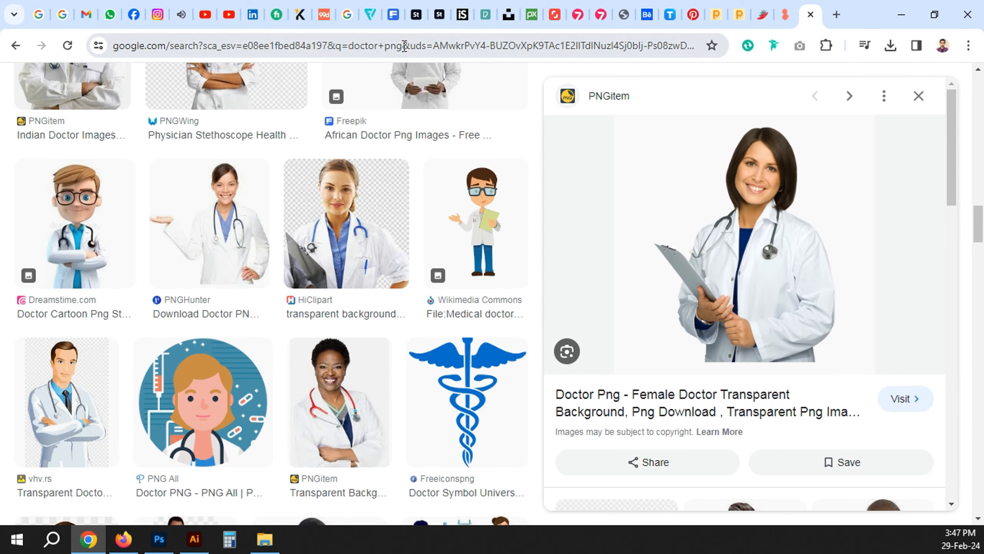
{"action": "scroll", "coordinate": [323, 217], "scroll_direction": "up", "scroll_amount": 10}
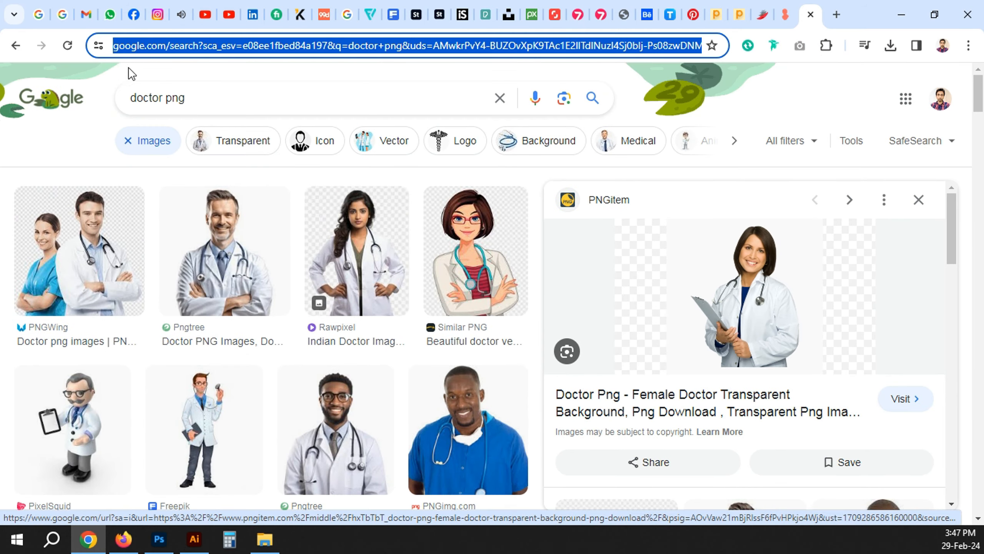
{"action": "left_click", "coordinate": [51, 99]}
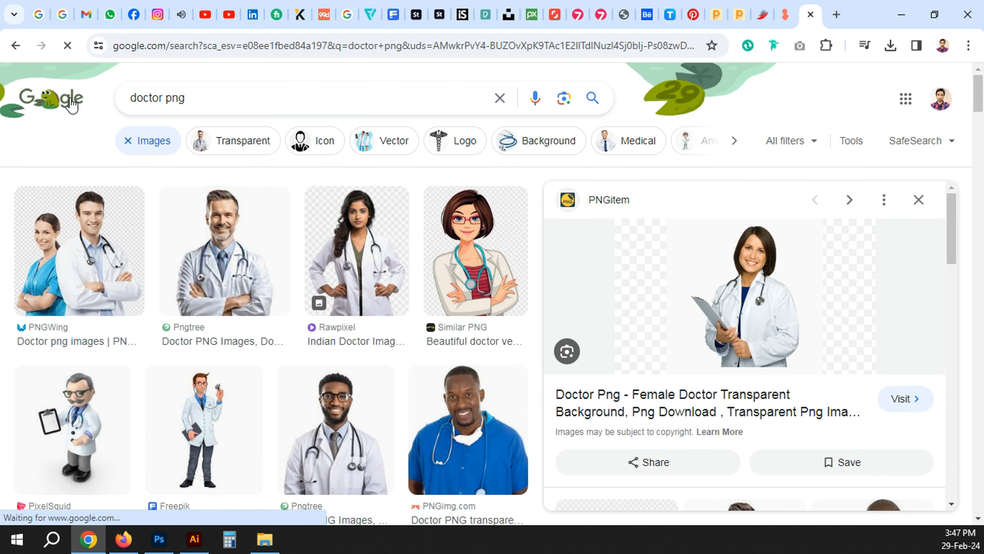
{"action": "left_click", "coordinate": [376, 250]}
{"action": "type", "text": "hospital"}
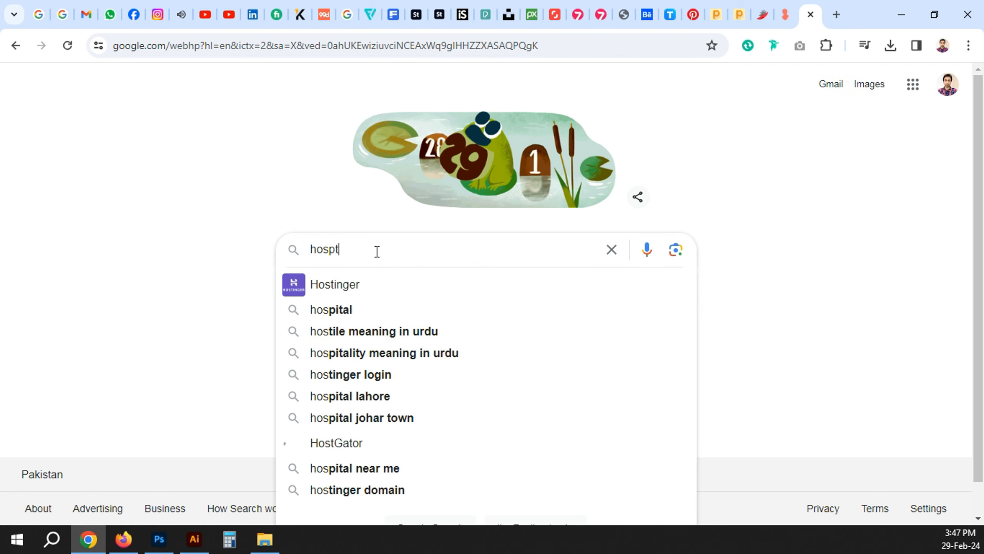
{"action": "key", "text": "Return"}
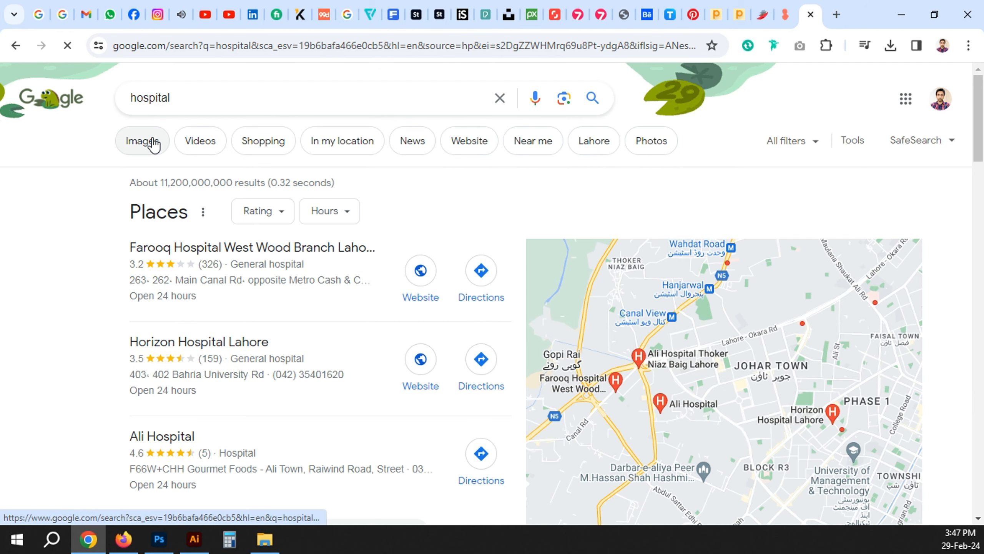
{"action": "left_click", "coordinate": [149, 141]}
Copy the Smithsonian Magazine photo of a hospital ward with empty beds from the image results
{"action": "scroll", "coordinate": [287, 205], "scroll_direction": "down", "scroll_amount": 3}
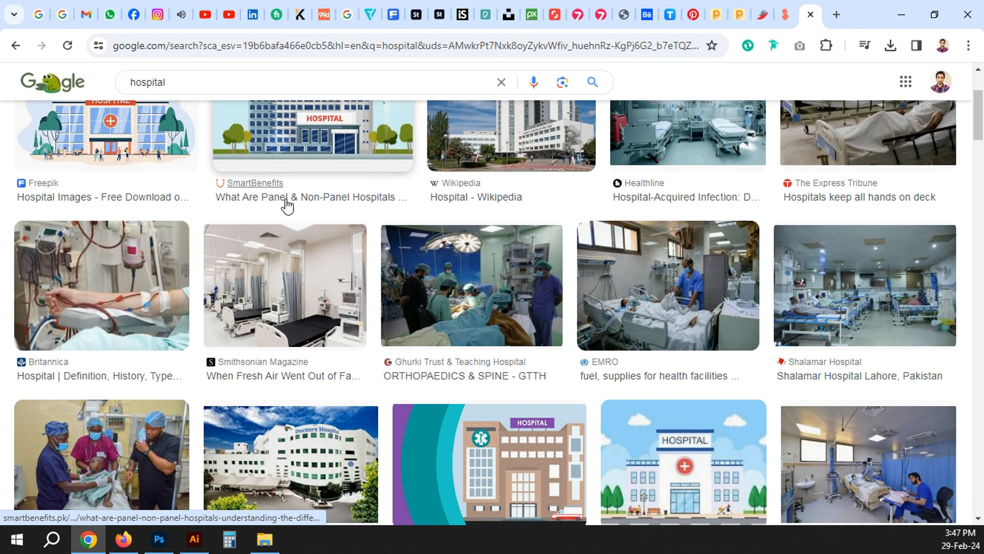
{"action": "scroll", "coordinate": [287, 205], "scroll_direction": "down", "scroll_amount": 2}
{"action": "left_click", "coordinate": [288, 205]}
{"action": "right_click", "coordinate": [769, 282]}
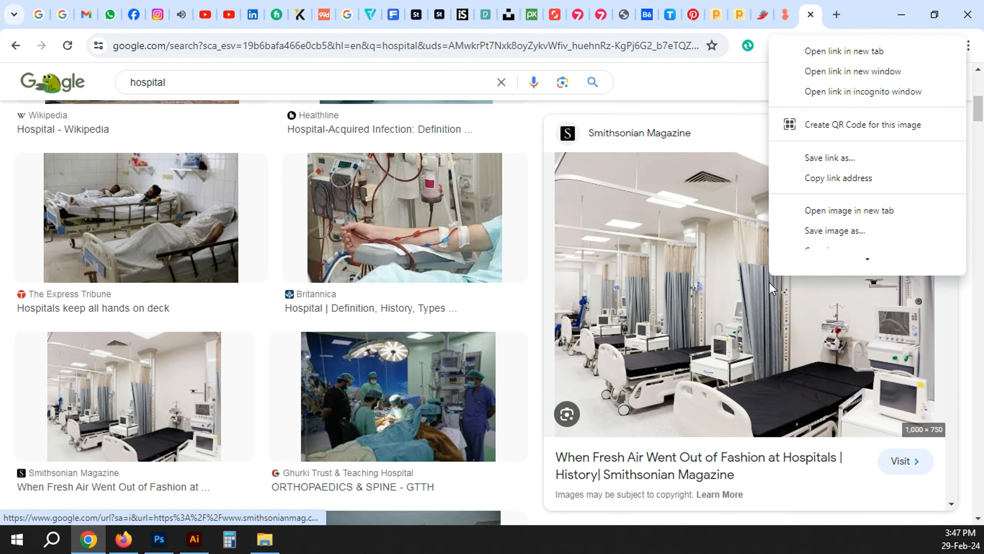
{"action": "scroll", "coordinate": [854, 186], "scroll_direction": "down", "scroll_amount": 2}
{"action": "left_click", "coordinate": [843, 198]}
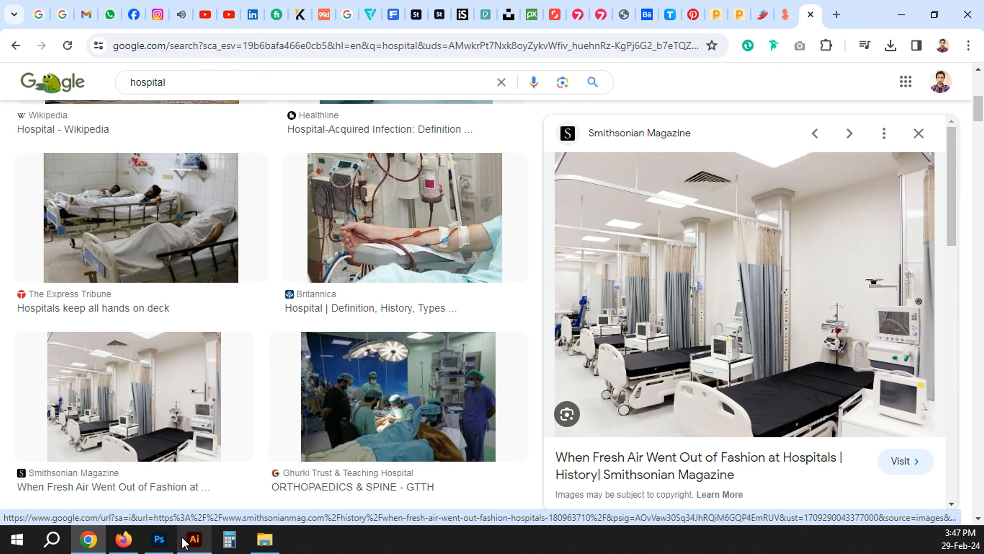
Switch back to Photoshop and lock the background rectangle layer
{"action": "key", "text": "alt+Tab"}
{"action": "left_click", "coordinate": [723, 446]}
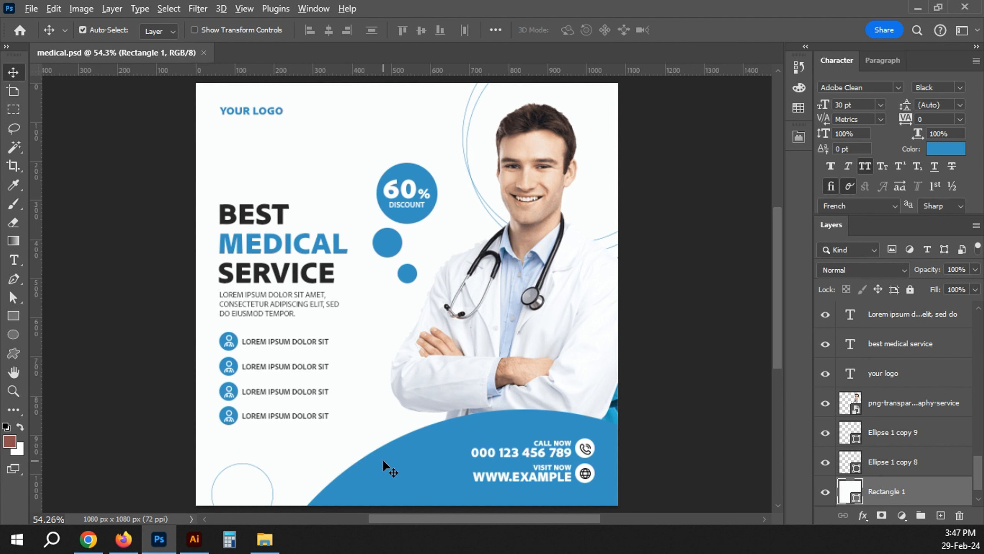
{"action": "left_click", "coordinate": [386, 462]}
{"action": "left_click", "coordinate": [910, 290]}
{"action": "left_click", "coordinate": [674, 338]}
Paste the hospital photo directly above the blue contact arc's layer and align it to the canvas's right and bottom edges
{"action": "left_click", "coordinate": [398, 461]}
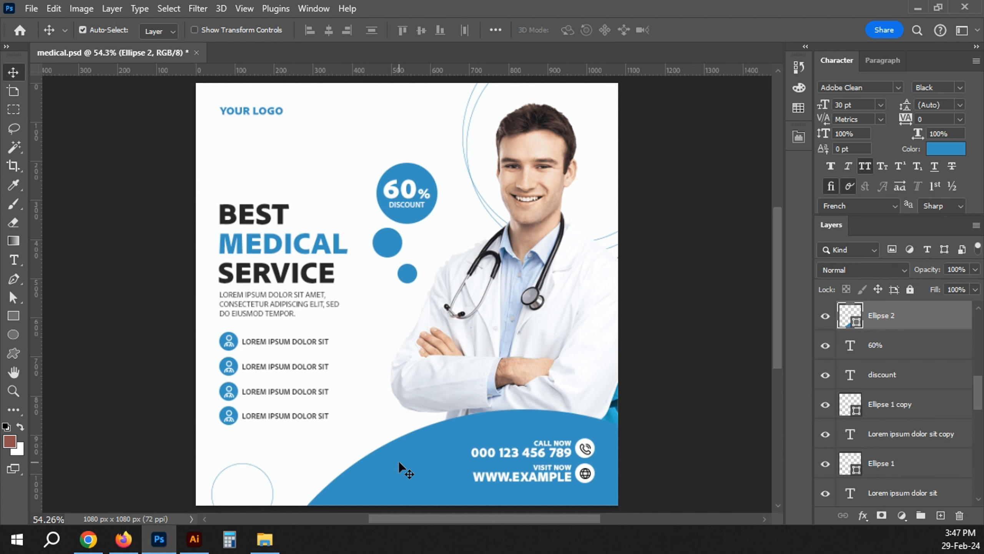
{"action": "key", "text": "ctrl+v"}
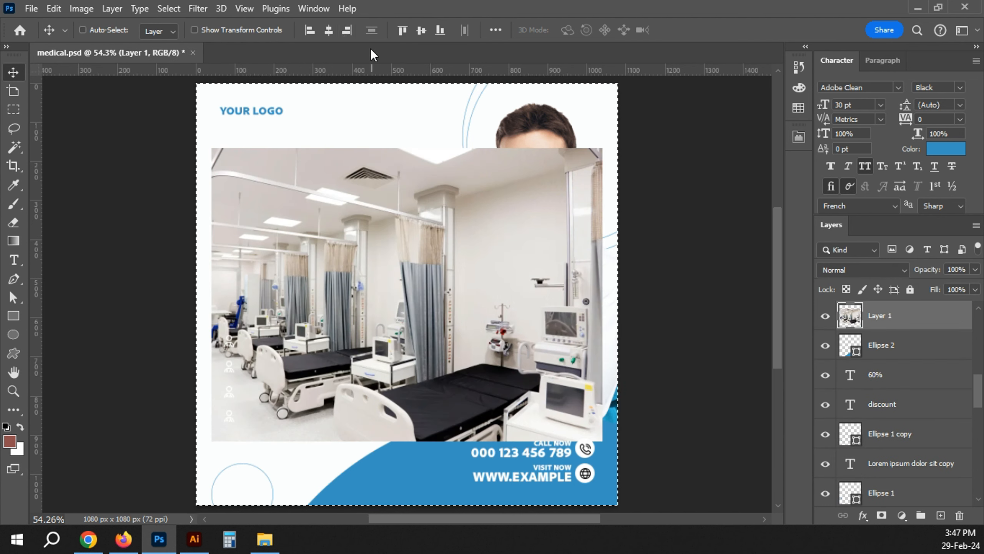
{"action": "key", "text": "ctrl+a"}
{"action": "left_click", "coordinate": [346, 30]}
{"action": "left_click", "coordinate": [440, 30]}
{"action": "key", "text": "ctrl+d"}
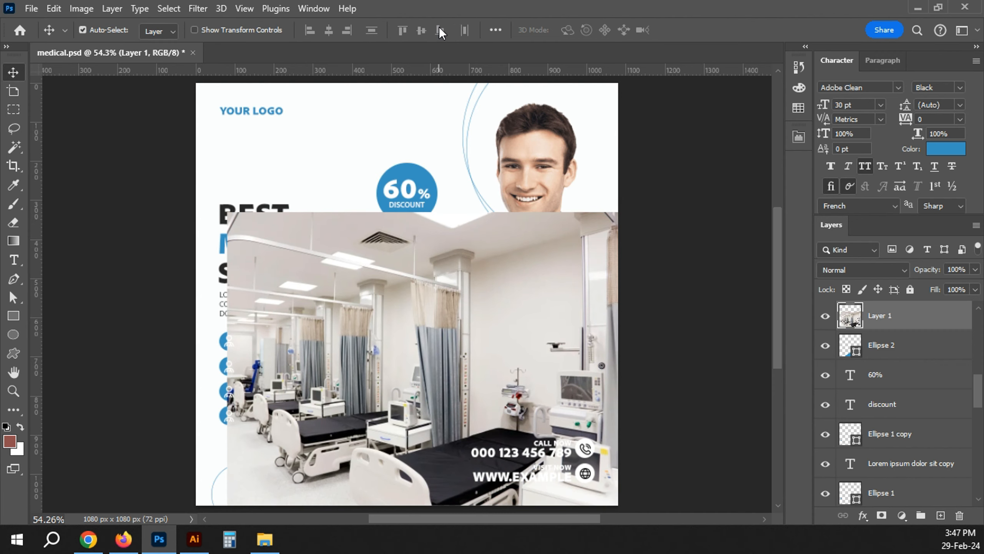
Clip the hospital photo to the blue contact arc and scale it to about 82.5%
{"action": "key", "text": "ctrl+alt+g"}
{"action": "key", "text": "ctrl+t"}
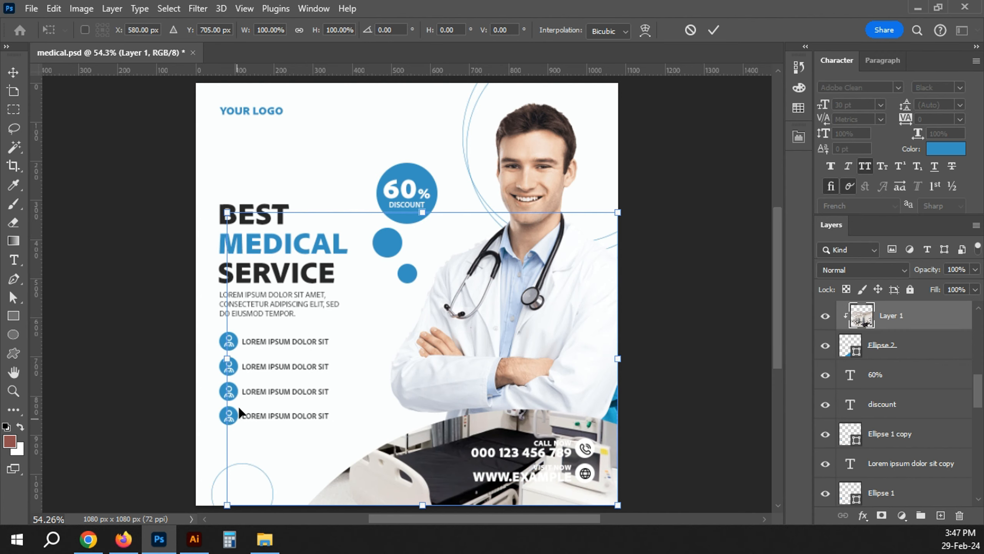
{"action": "left_click_drag", "start_coordinate": [228, 358], "coordinate": [295, 359]}
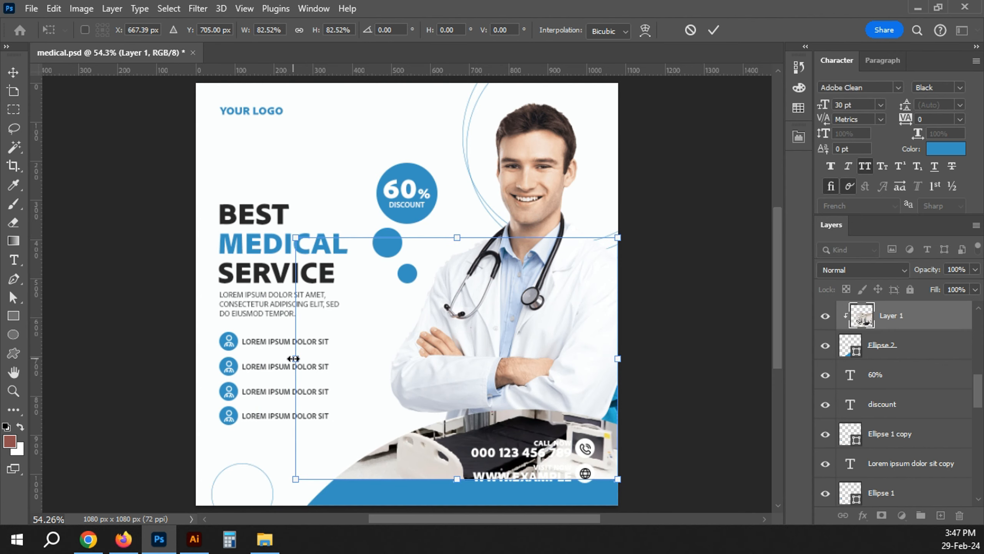
{"action": "key", "text": "Return"}
Nudge the clipped hospital photo downward until the curtains and medical equipment fill the arc
{"action": "key", "text": "shift+Down"}
{"action": "key", "text": "shift+Down"}
{"action": "key", "text": "shift+Down"}
{"action": "key", "text": "shift+Down"}
{"action": "key", "text": "shift+Down"}
{"action": "key", "text": "shift+Down"}
{"action": "key", "text": "shift+Down"}
{"action": "key", "text": "shift+Down"}
{"action": "key", "text": "shift+Down"}
{"action": "key", "text": "shift+Down"}
{"action": "key", "text": "shift+Down"}
{"action": "key", "text": "shift+Down"}
{"action": "key", "text": "shift+Down"}
{"action": "key", "text": "shift+Down"}
{"action": "key", "text": "shift+Down"}
{"action": "key", "text": "shift+Down"}
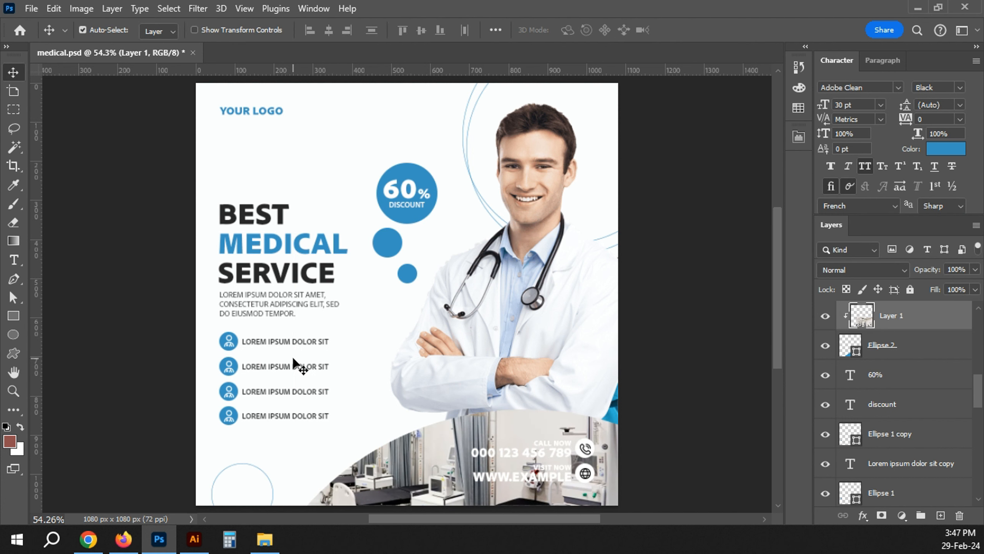
{"action": "key", "text": "shift+Up"}
{"action": "key", "text": "shift+Up"}
{"action": "key", "text": "shift+Up"}
{"action": "key", "text": "shift+Down"}
{"action": "key", "text": "shift+Down"}
Set the clipped hospital photo's opacity to 10% and save the document
{"action": "key", "text": "1"}
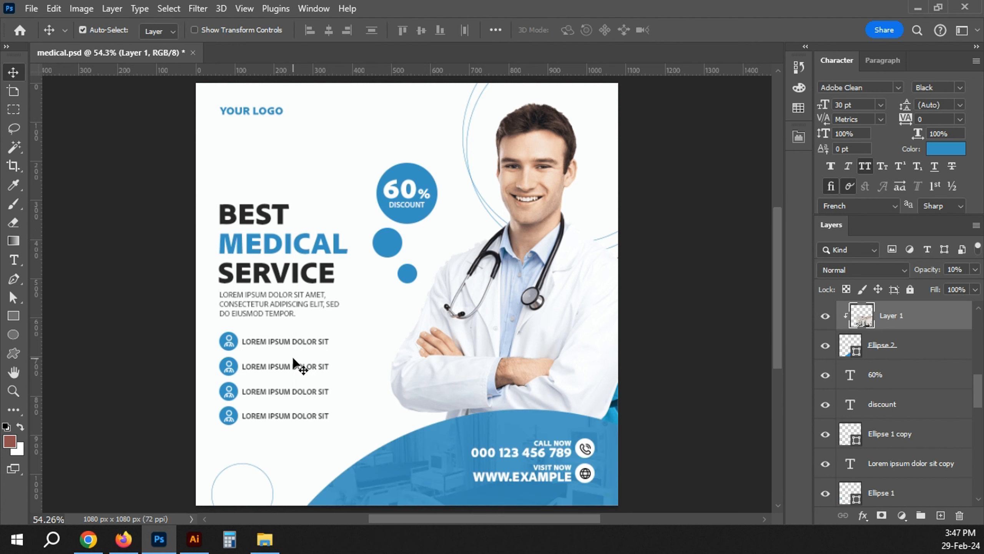
{"action": "left_click", "coordinate": [673, 229]}
{"action": "key", "text": "ctrl+s"}
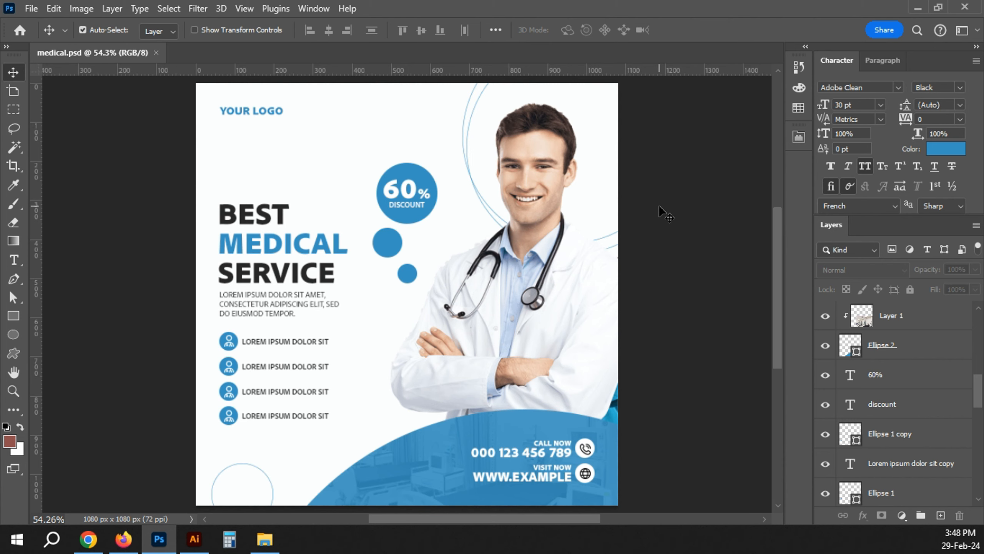
Duplicate the YOUR LOGO text just below the original and change the copy's wording to "tagline here"
{"action": "scroll", "coordinate": [229, 104], "scroll_direction": "up", "scroll_amount": 4}
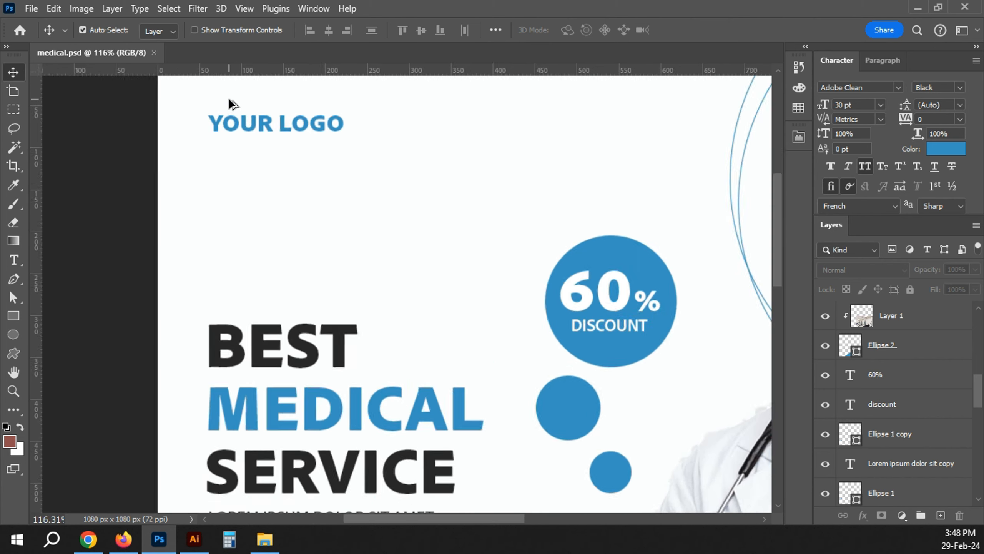
{"action": "left_click", "coordinate": [263, 136]}
{"action": "left_click_drag", "start_coordinate": [263, 136], "coordinate": [263, 177]}
{"action": "double_click", "coordinate": [262, 173]}
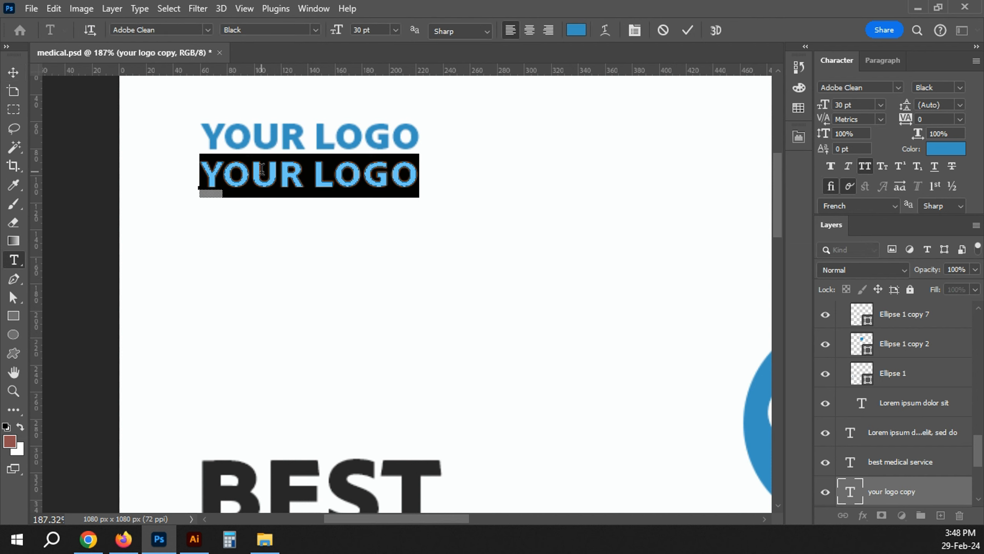
{"action": "type", "text": "TAGLINE HERE"}
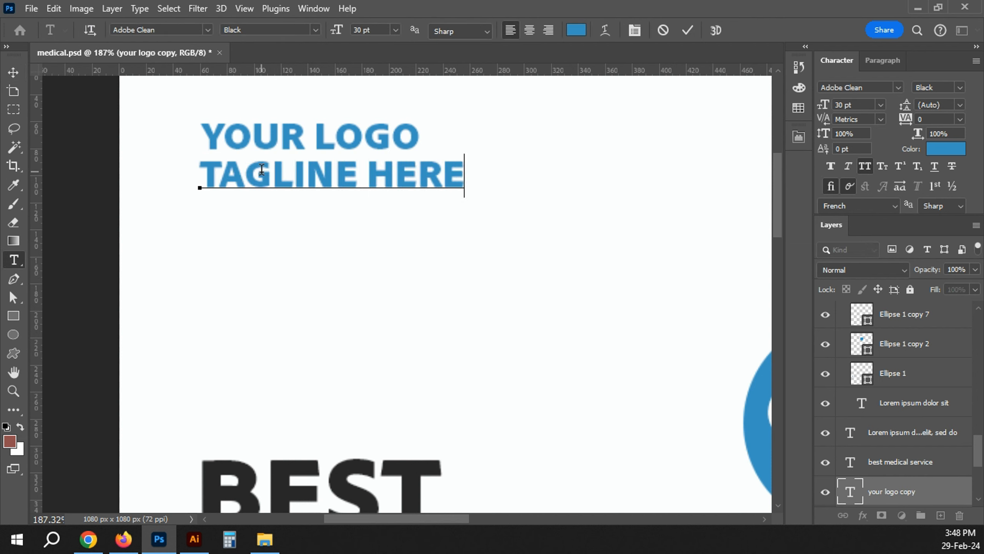
{"action": "key", "text": "ctrl+Return"}
Set the tagline's font size to 15 pt and move it slightly closer to the logo text
{"action": "type", "text": "v"}
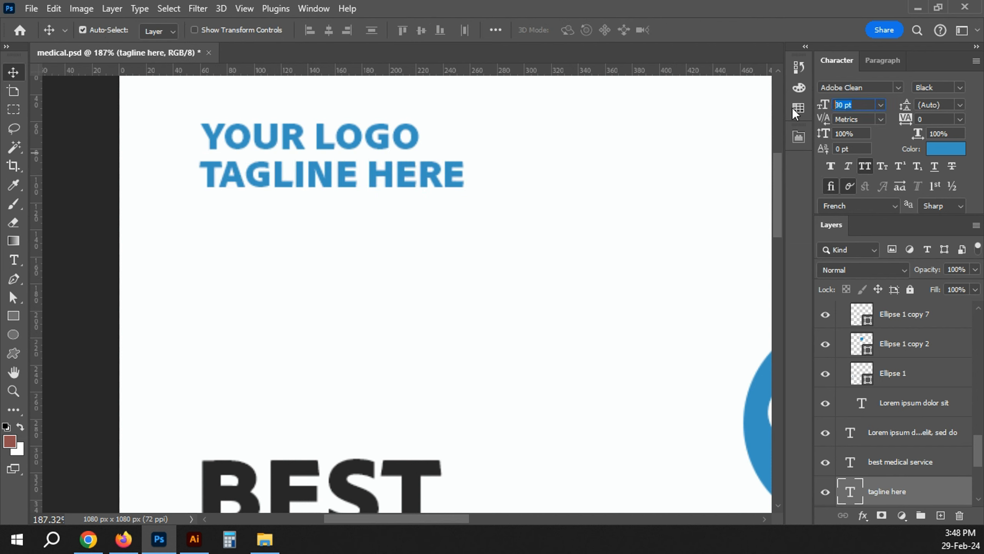
{"action": "type", "text": "15"}
{"action": "key", "text": "Return"}
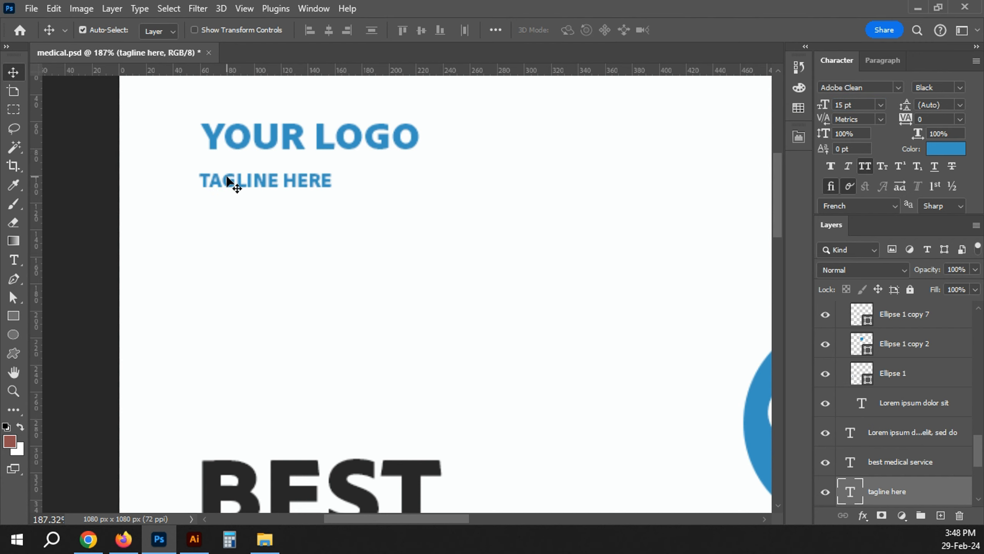
{"action": "left_click_drag", "start_coordinate": [229, 183], "coordinate": [242, 176]}
Recolour the tagline with the dark colour sampled from the word BEST
{"action": "left_click", "coordinate": [946, 149]}
{"action": "left_click", "coordinate": [348, 470]}
{"action": "key", "text": "Return"}
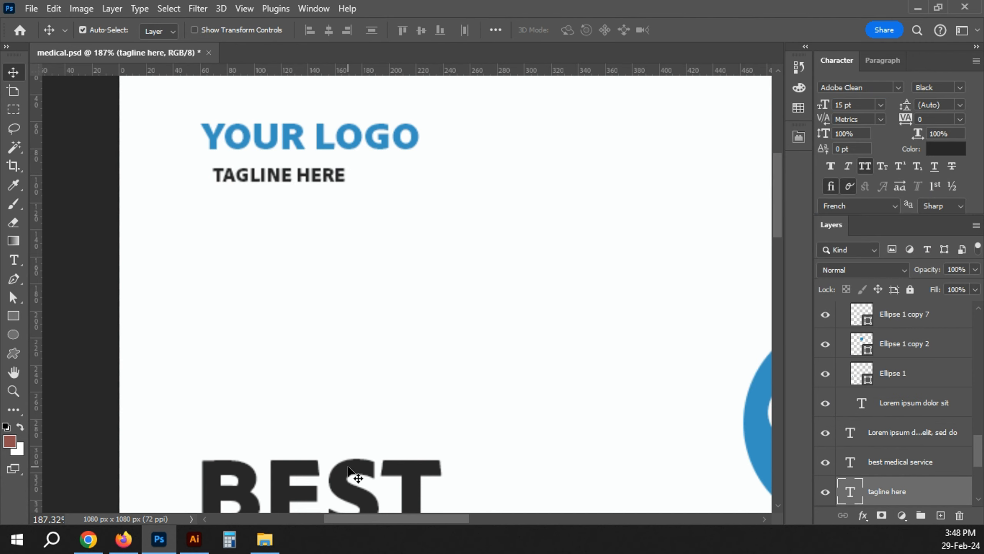
Left-align the tagline with the logo text and nudge it up to sit closely beneath it
{"action": "left_click", "coordinate": [240, 134], "text": "shift"}
{"action": "left_click", "coordinate": [309, 30]}
{"action": "left_click", "coordinate": [253, 176]}
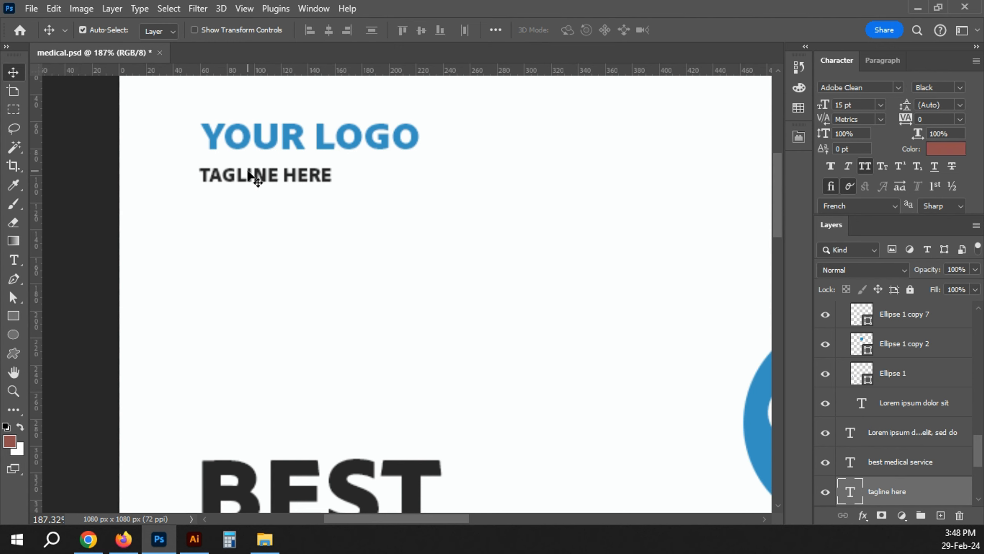
{"action": "key", "text": "shift+Up"}
{"action": "key", "text": "shift+Up"}
{"action": "key", "text": "shift+Down"}
{"action": "key", "text": "Up"}
{"action": "key", "text": "Up"}
{"action": "key", "text": "Up"}
{"action": "key", "text": "Up"}
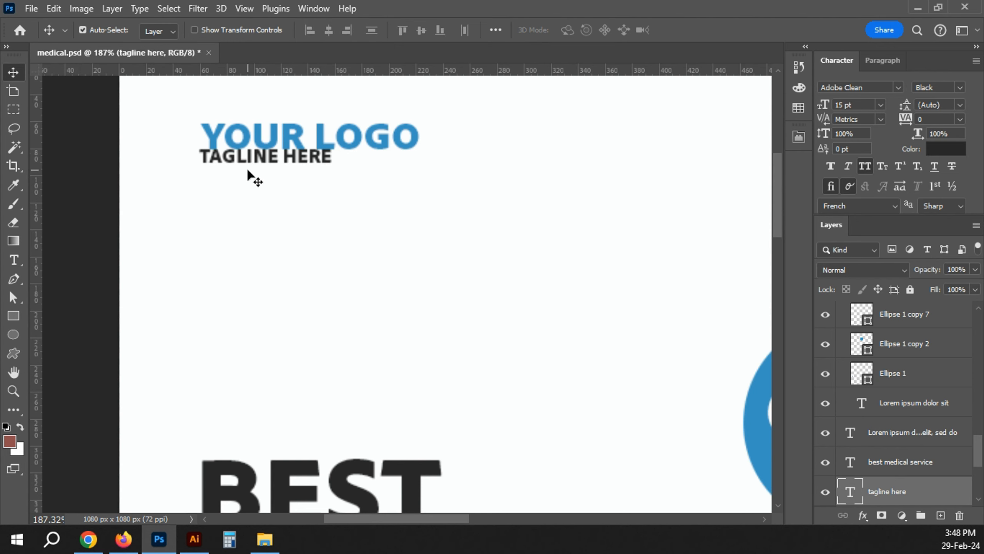
{"action": "key", "text": "Down"}
{"action": "key", "text": "Down"}
{"action": "key", "text": "Down"}
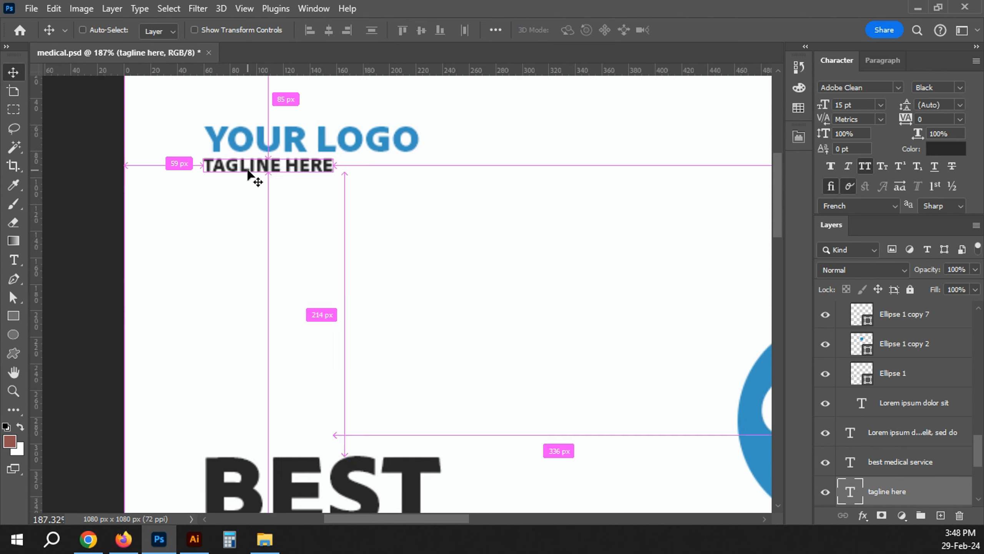
Shift the tagline a few pixels to the right so it is slightly indented under the logo text
{"action": "key", "text": "ctrl+1"}
{"action": "scroll", "coordinate": [303, 215], "scroll_direction": "up", "scroll_amount": 5}
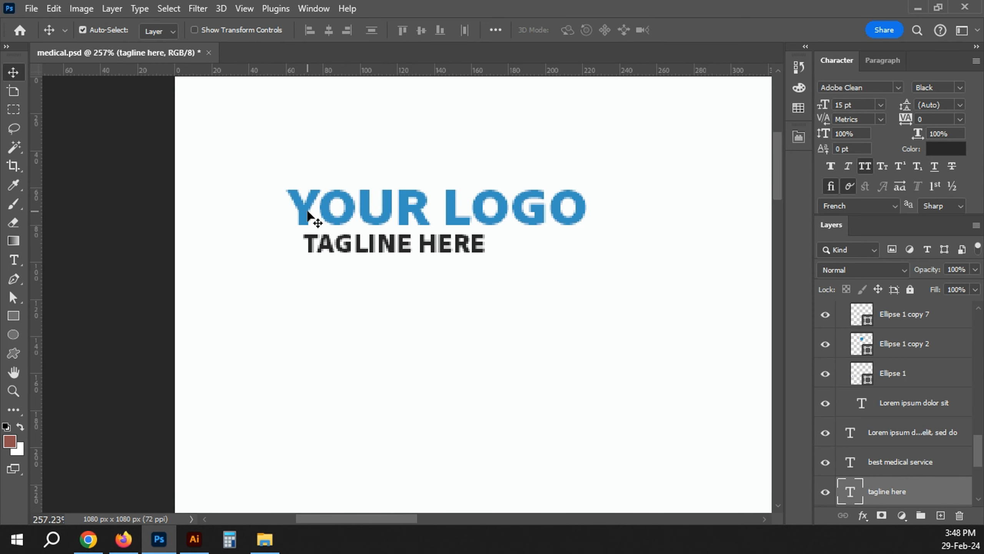
{"action": "key", "text": "ctrl+0"}
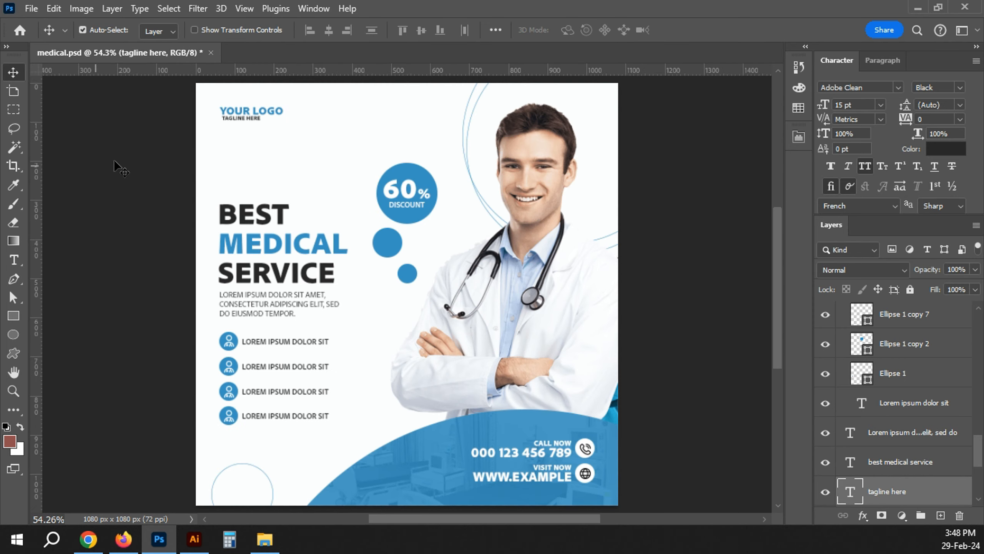
Recolour the tagline with the design's blue, deselect it and save the document
{"action": "left_click", "coordinate": [954, 155]}
{"action": "left_click_drag", "start_coordinate": [788, 350], "coordinate": [788, 248]}
{"action": "key", "text": "Return"}
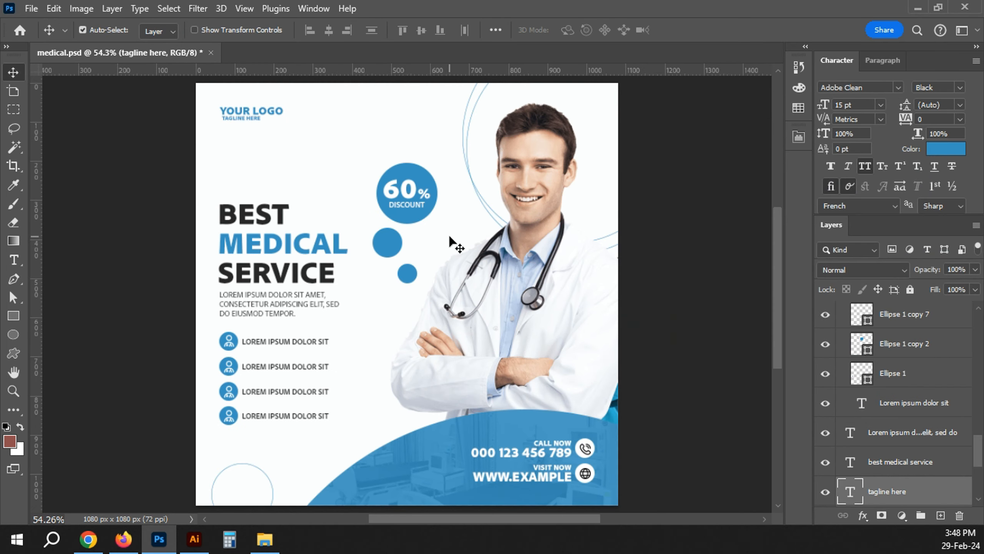
{"action": "left_click", "coordinate": [663, 113]}
{"action": "key", "text": "ctrl+s"}
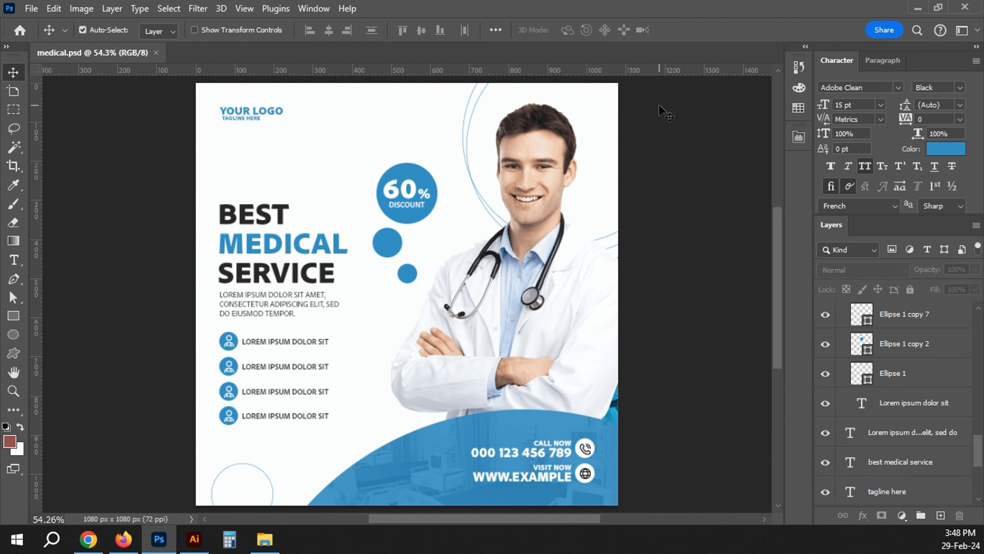
Export the finished post with Save for Web as a PNG-24 image at 1080 × 1080 px
{"action": "key", "text": "ctrl+alt+shift+s"}
{"action": "key", "text": "Return"}
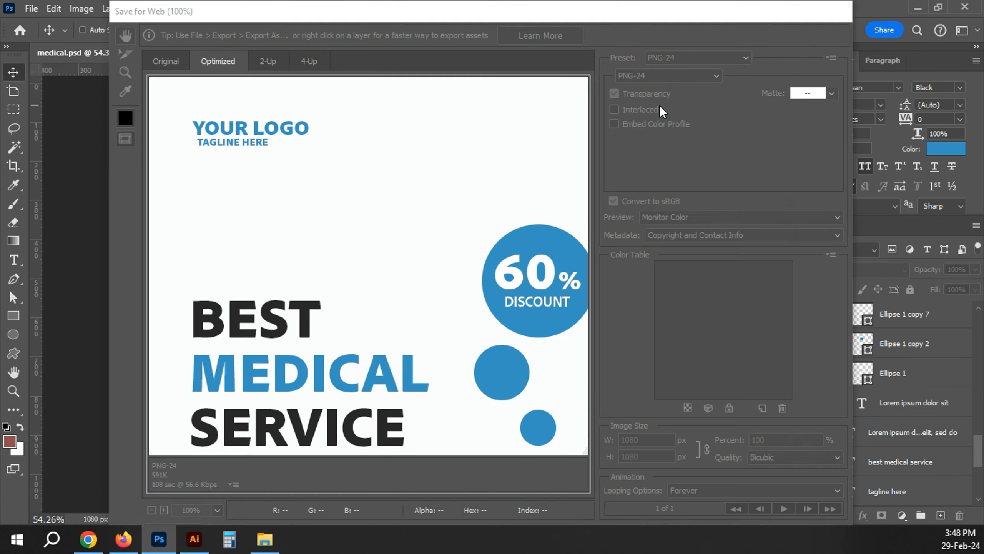
{"action": "key", "text": "Return"}
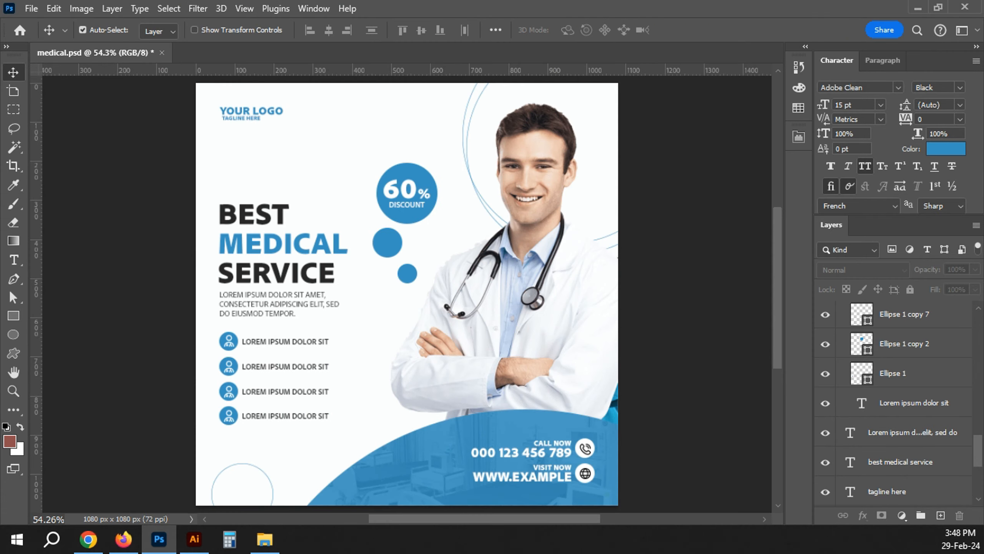